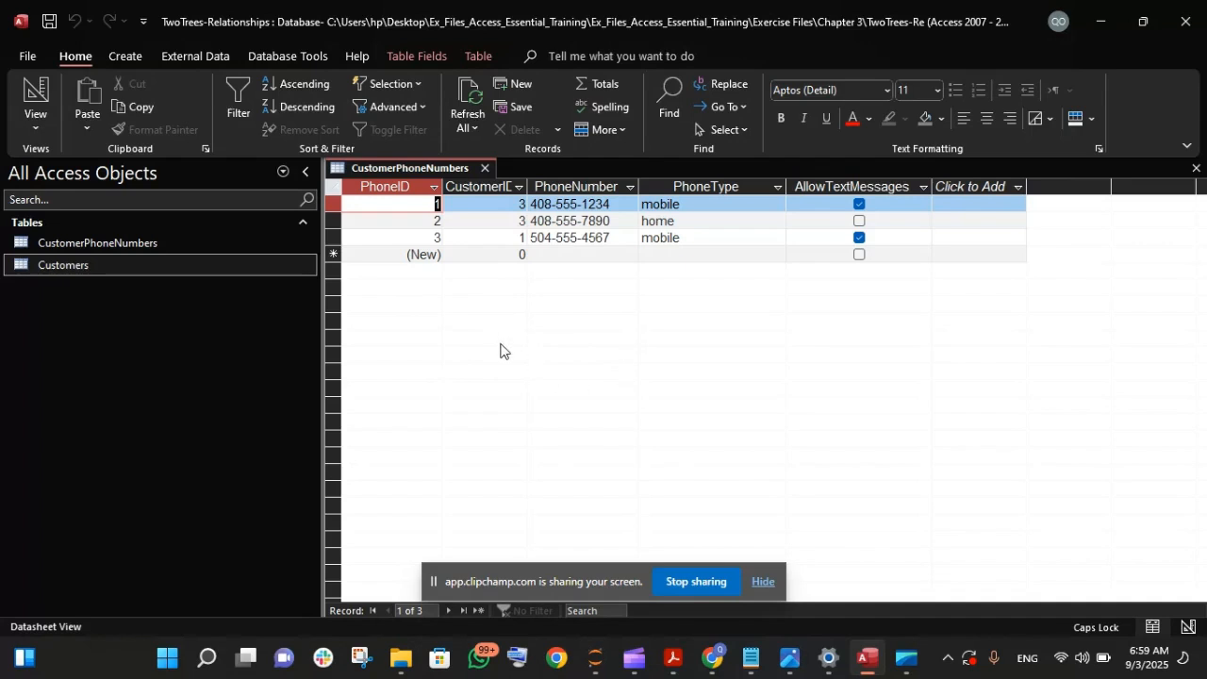
{"action": "left_click", "coordinate": [38, 115]}
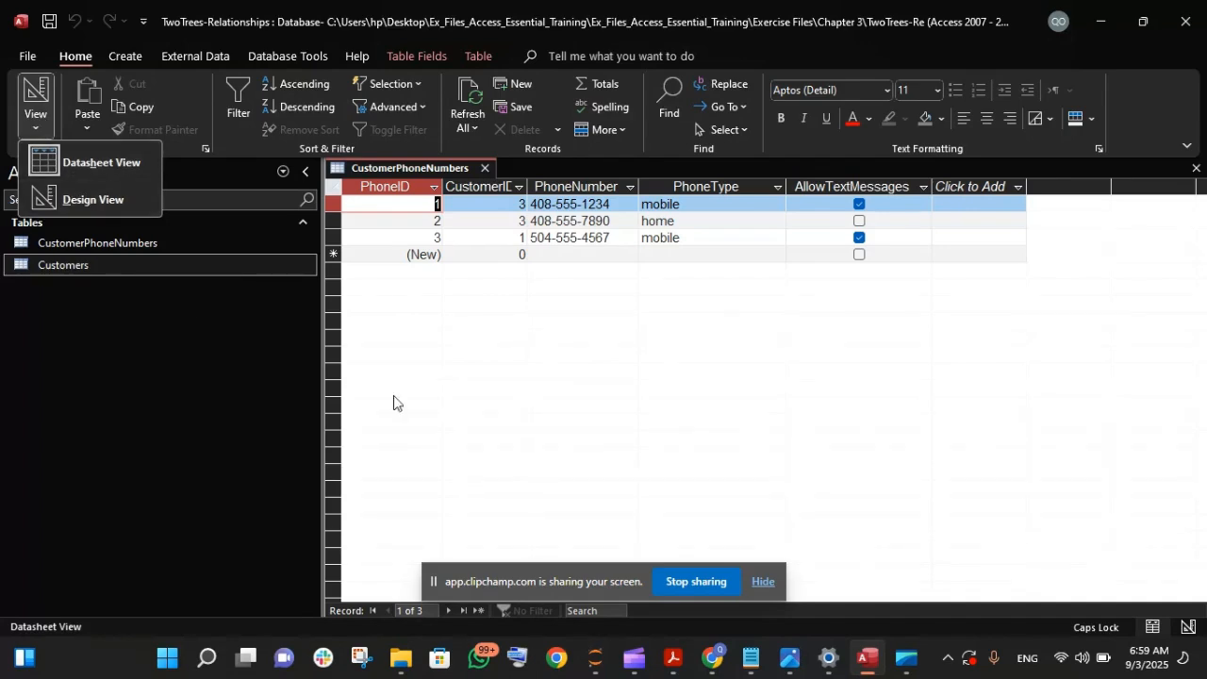
{"action": "left_click", "coordinate": [489, 406]}
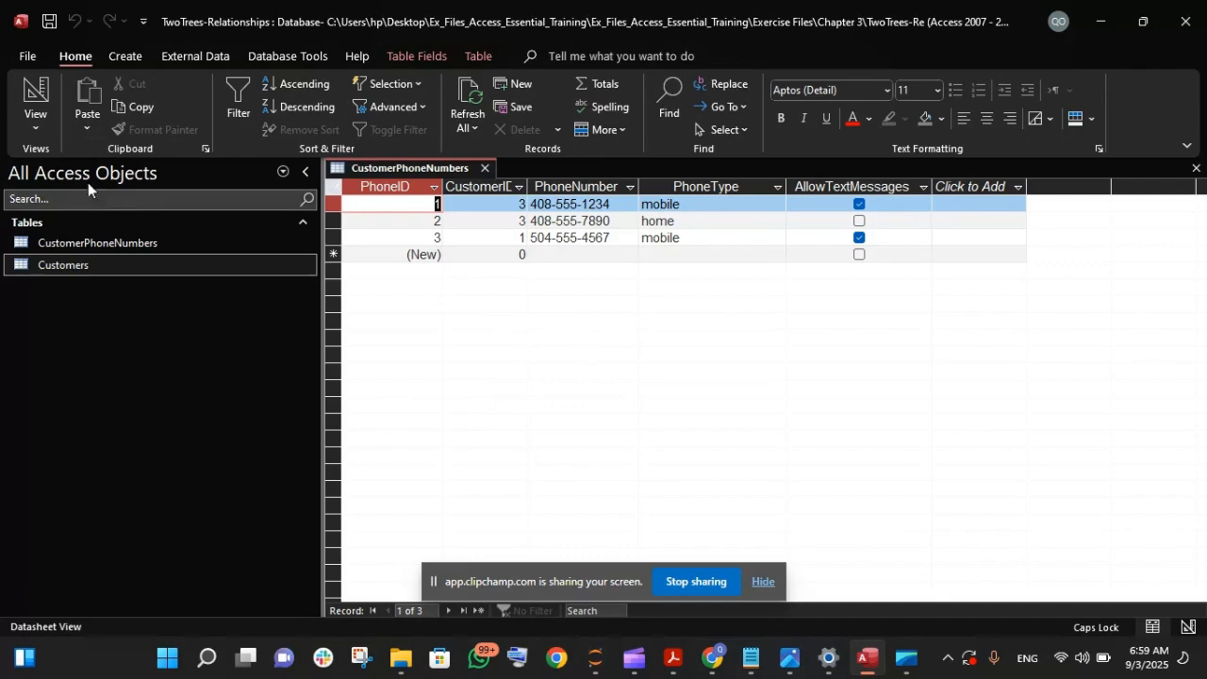
{"action": "left_click", "coordinate": [36, 123]}
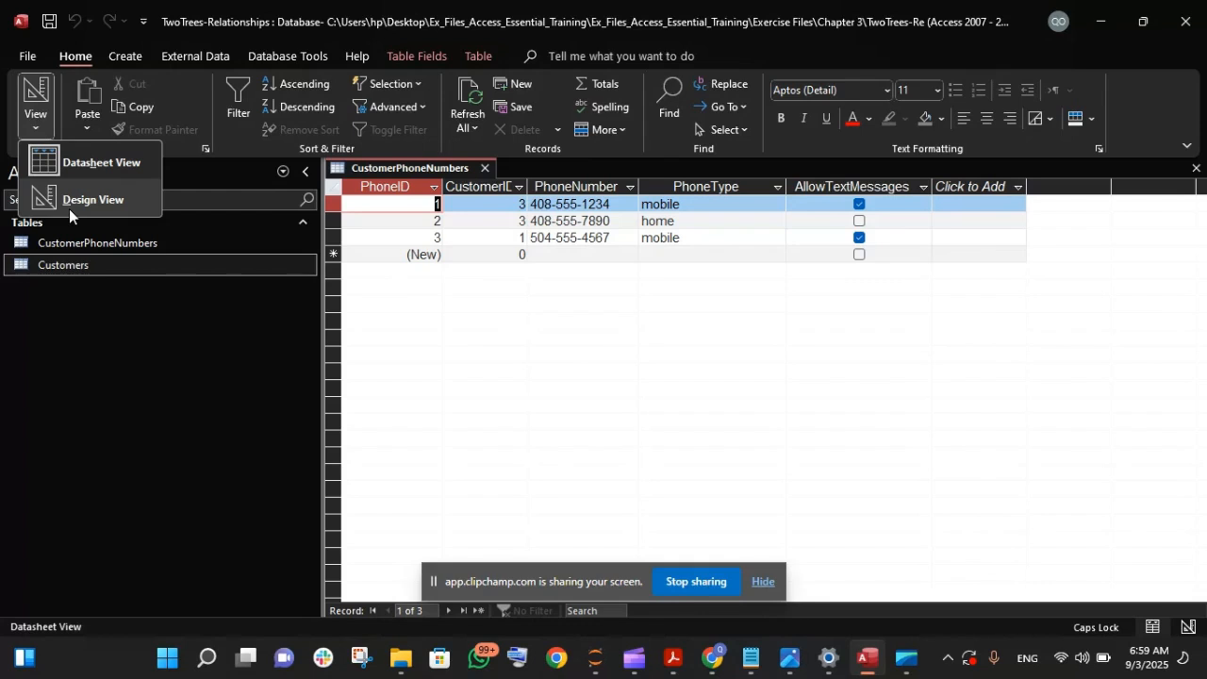
{"action": "left_click", "coordinate": [456, 377]}
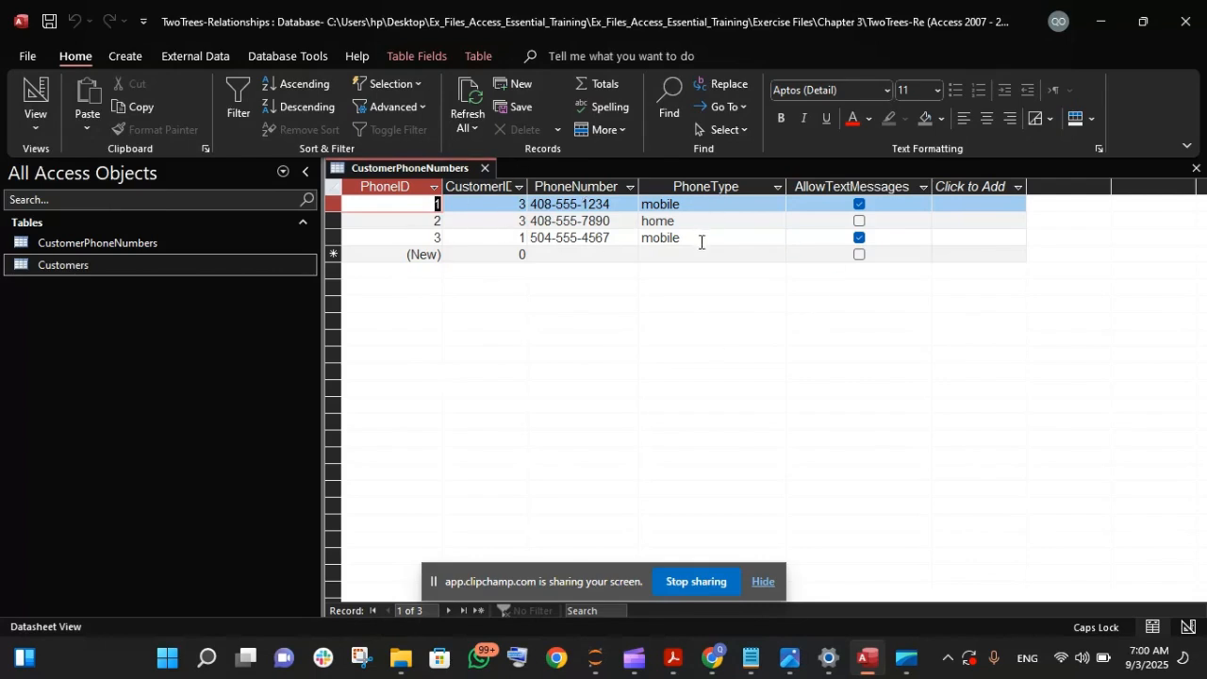
- Open the Customers table alongside CustomerPhoneNumbers, and bring the CustomerPhoneNumbers table back to the front
{"action": "left_click", "coordinate": [89, 240]}
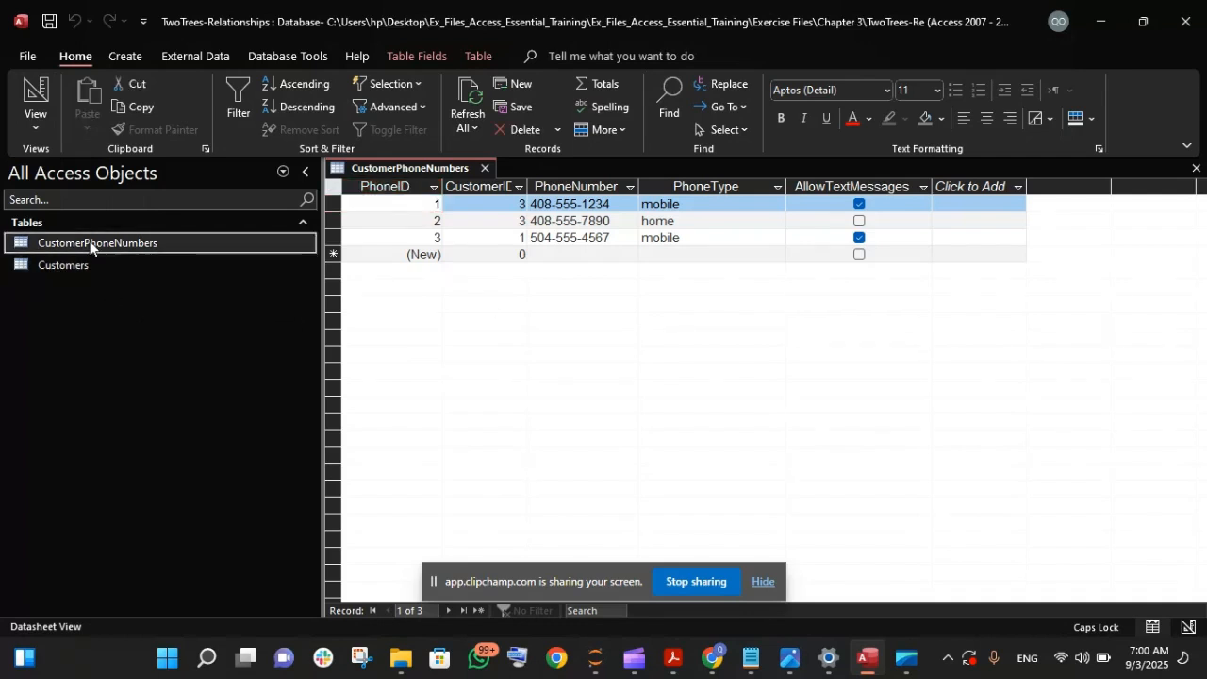
{"action": "double_click", "coordinate": [90, 240]}
{"action": "left_click", "coordinate": [90, 241]}
{"action": "double_click", "coordinate": [90, 240]}
{"action": "left_click", "coordinate": [90, 240]}
{"action": "left_click", "coordinate": [42, 262]}
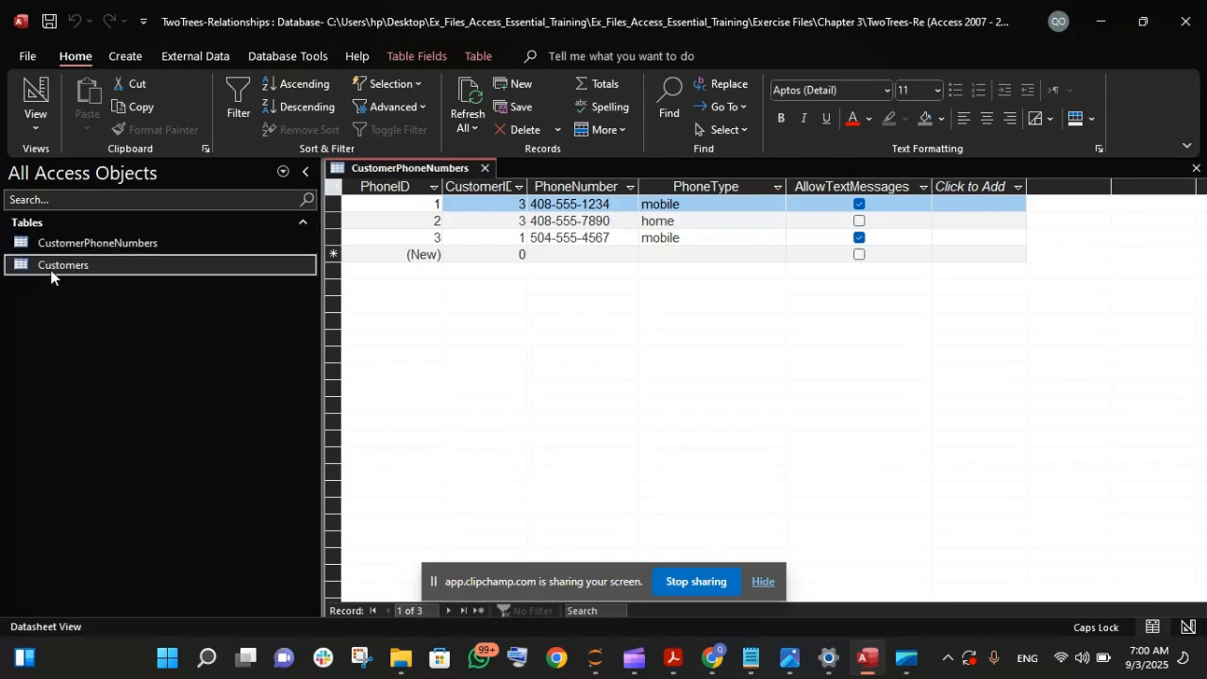
{"action": "double_click", "coordinate": [61, 262]}
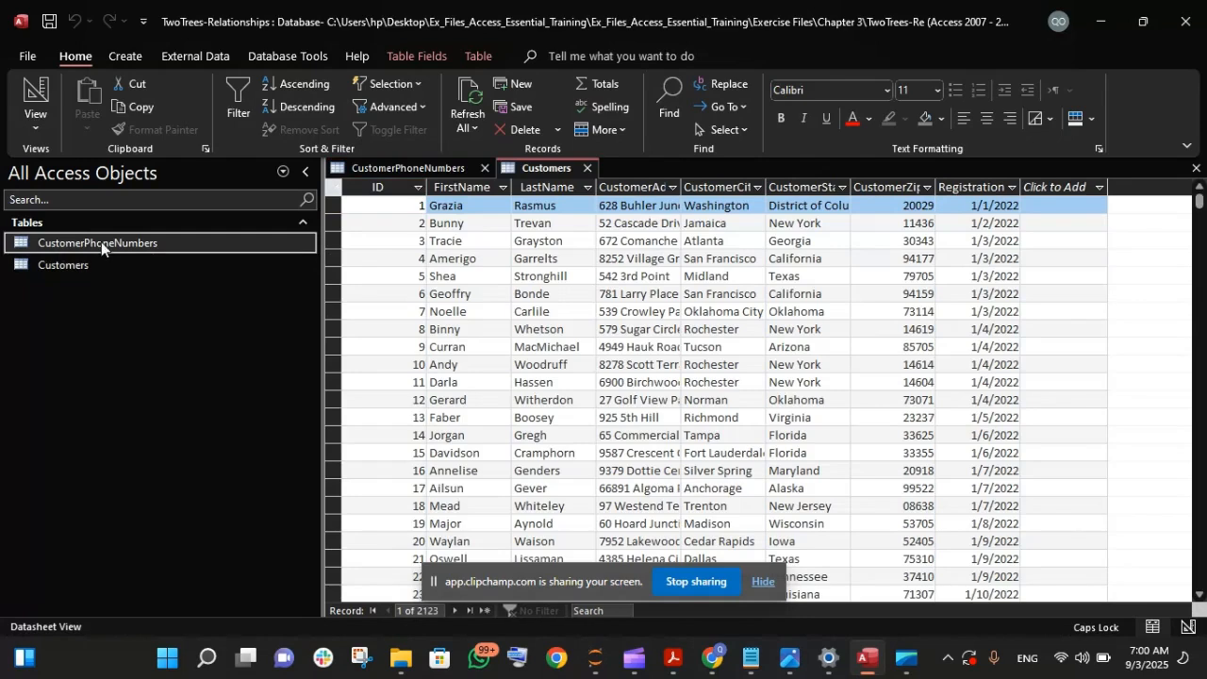
{"action": "left_click", "coordinate": [393, 165]}
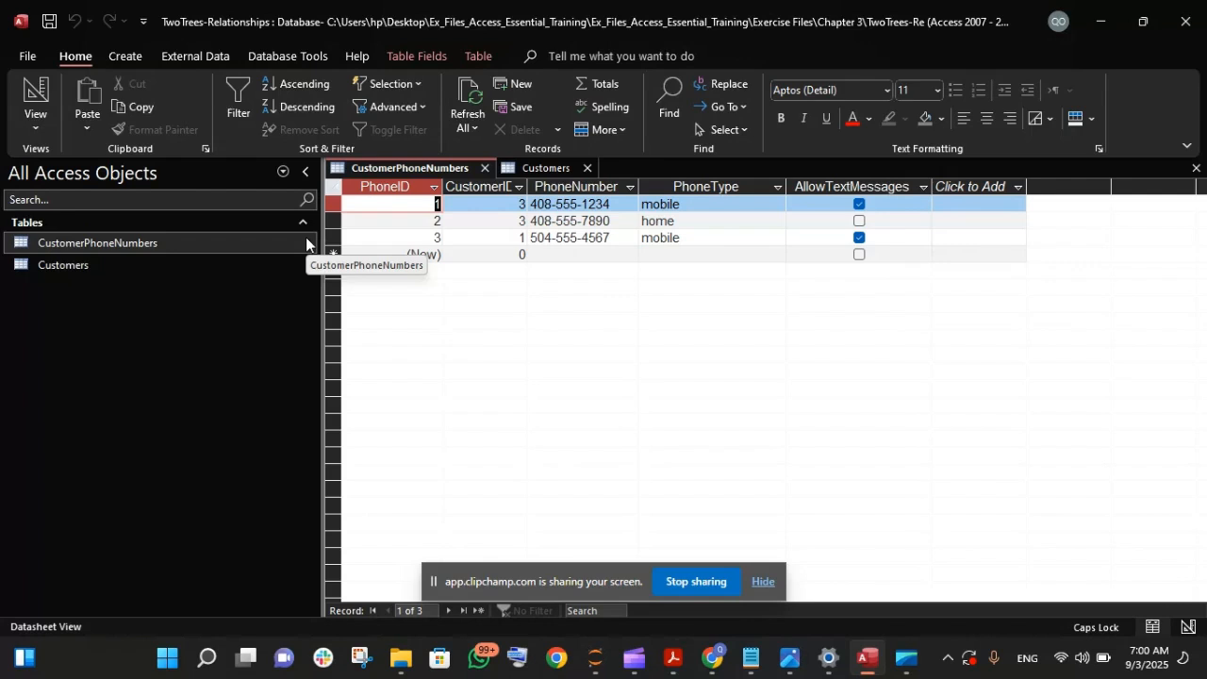
{"action": "left_click", "coordinate": [36, 127]}
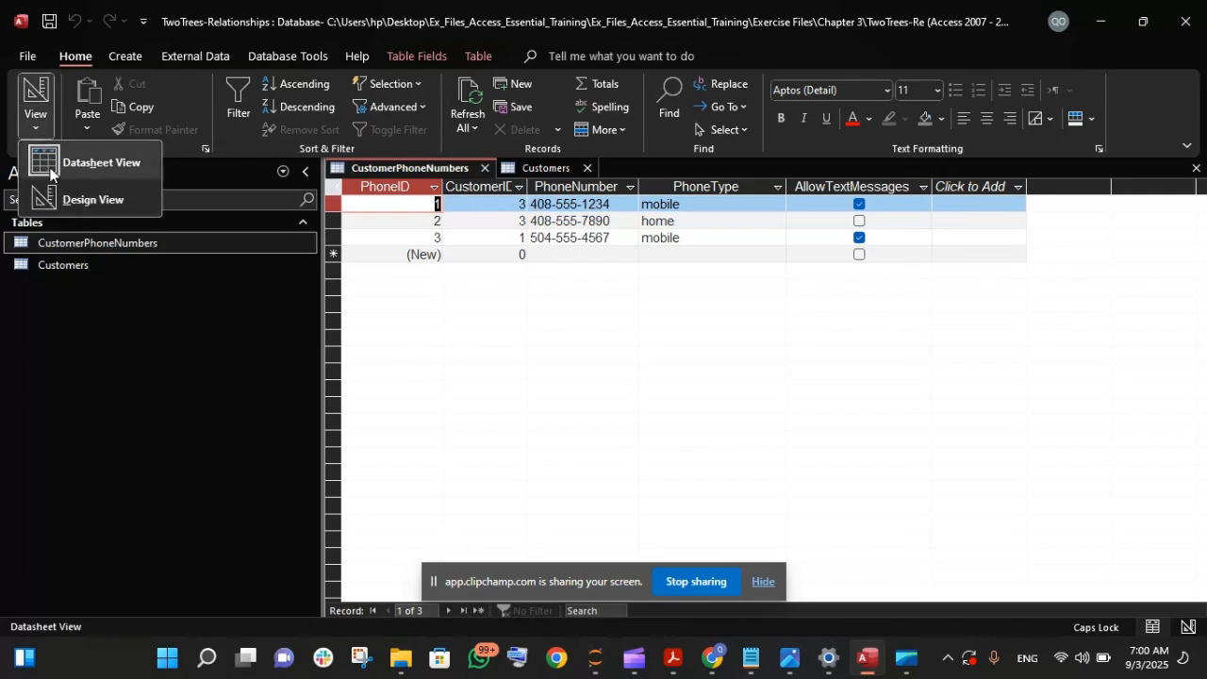
{"action": "left_click", "coordinate": [364, 325]}
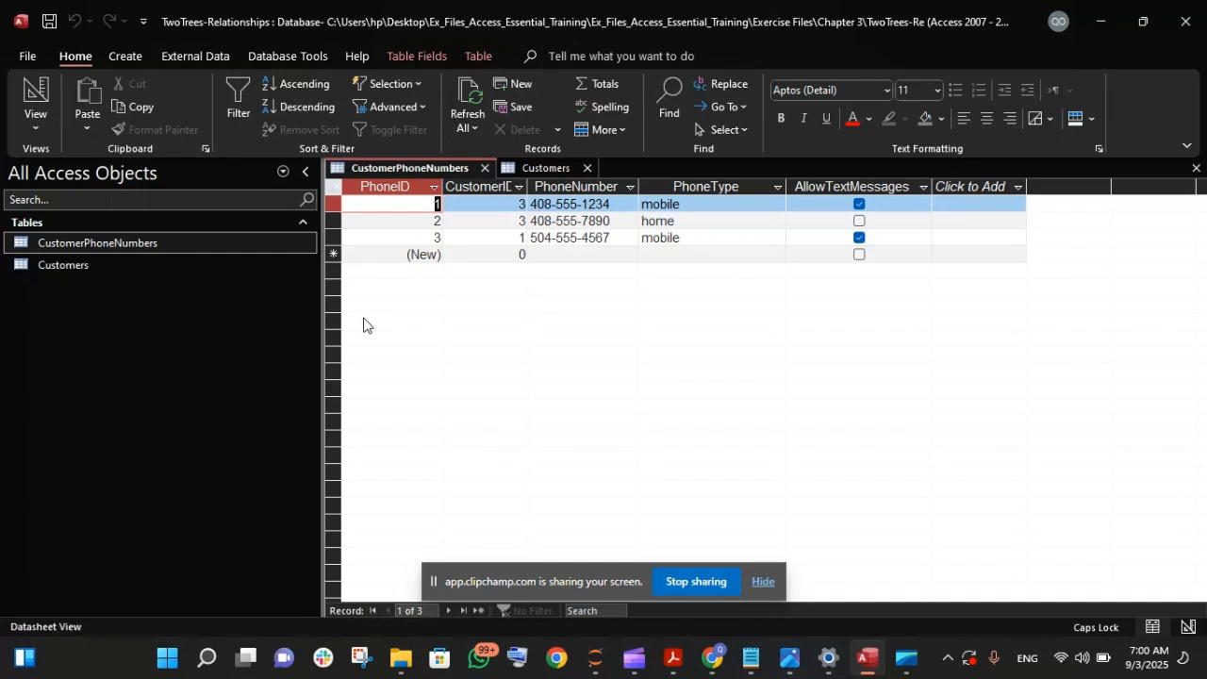
{"action": "left_click", "coordinate": [761, 582]}
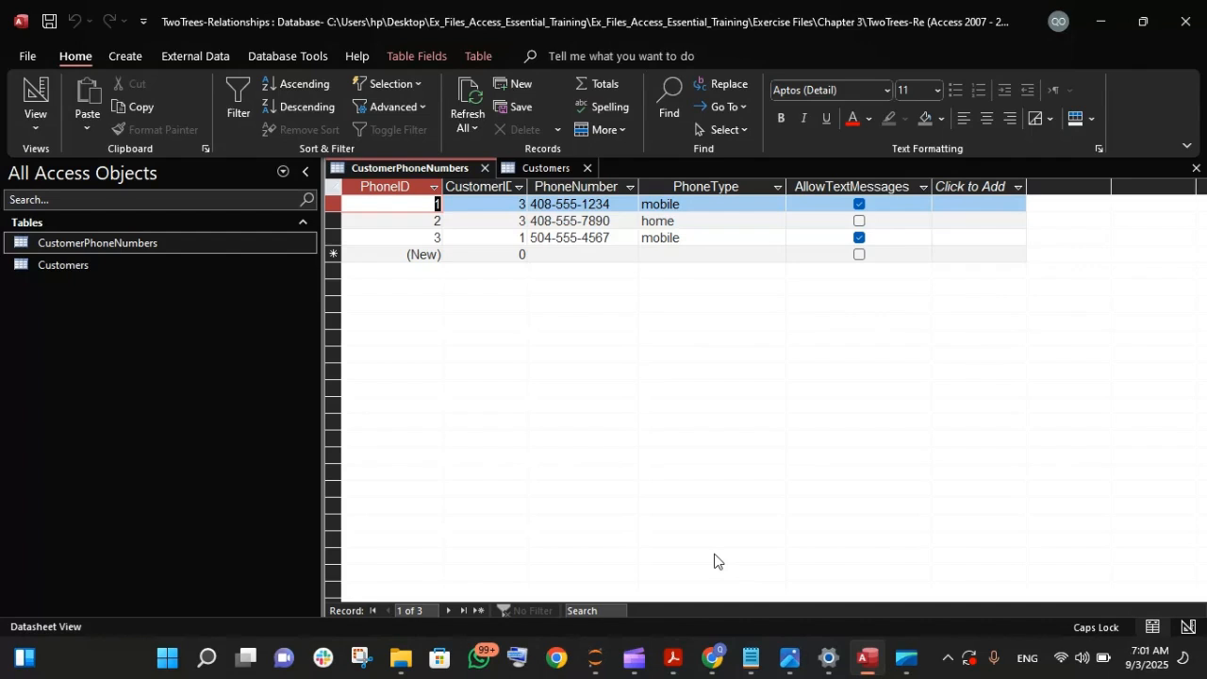
- View the CustomerPhoneNumbers table in Design View and return it to Datasheet View
{"action": "left_click", "coordinate": [35, 129]}
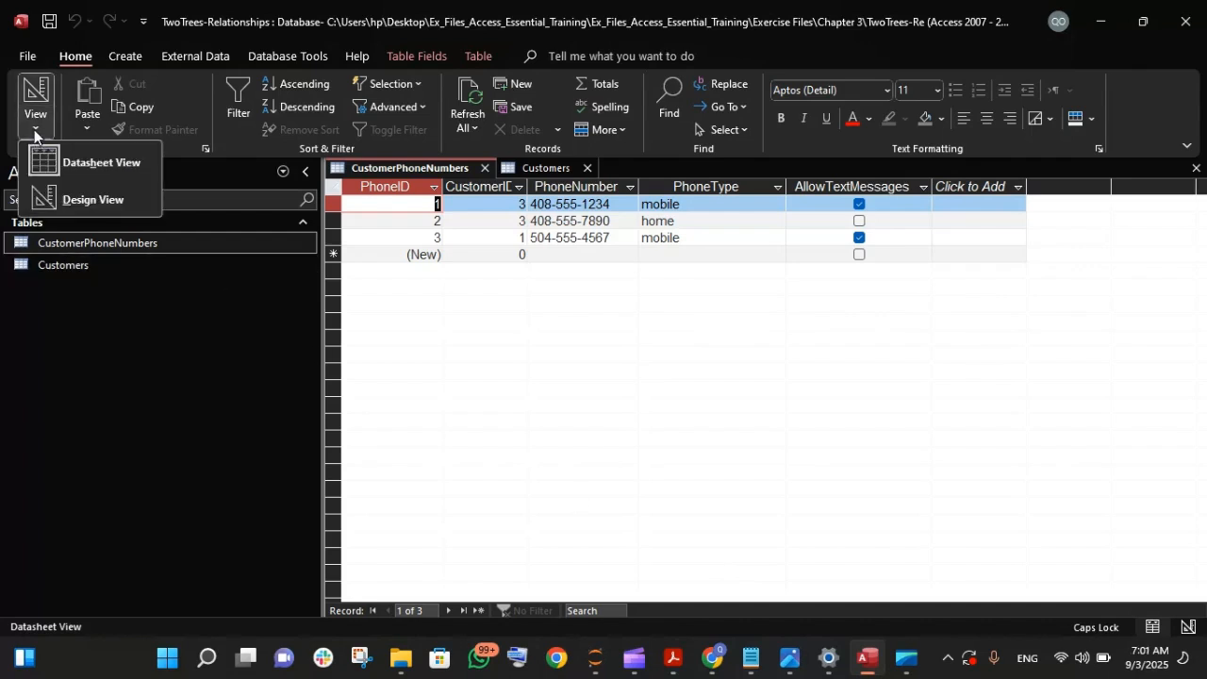
{"action": "left_click", "coordinate": [89, 201]}
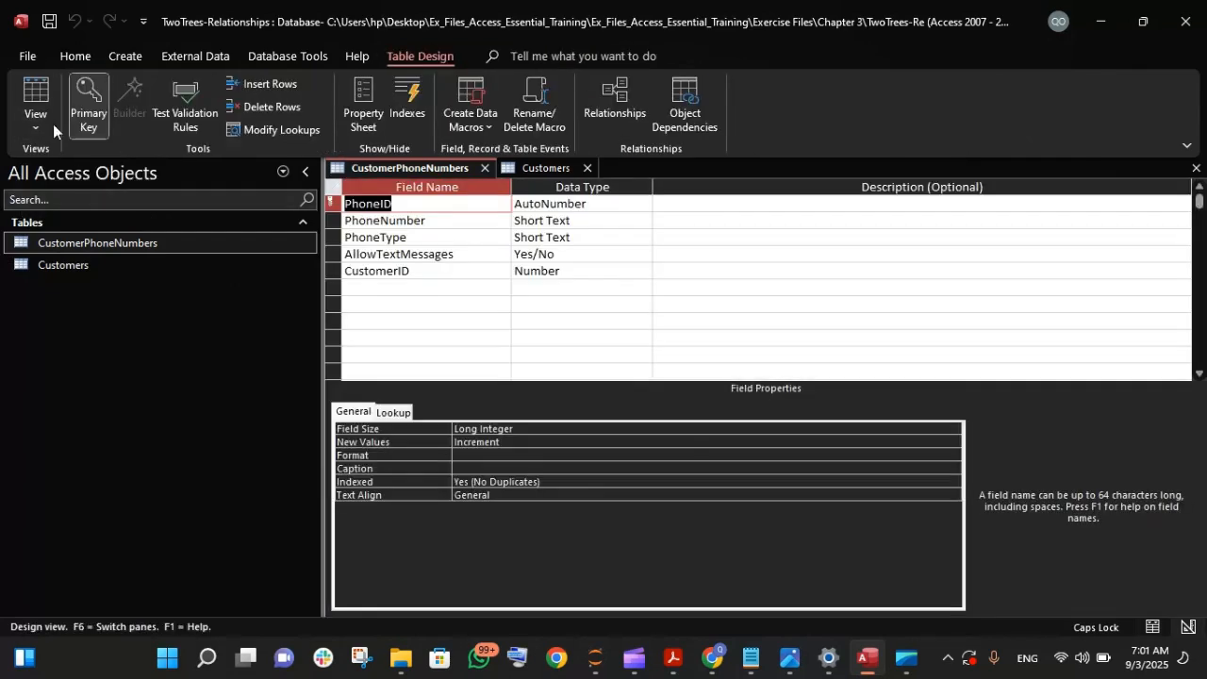
{"action": "left_click", "coordinate": [44, 130]}
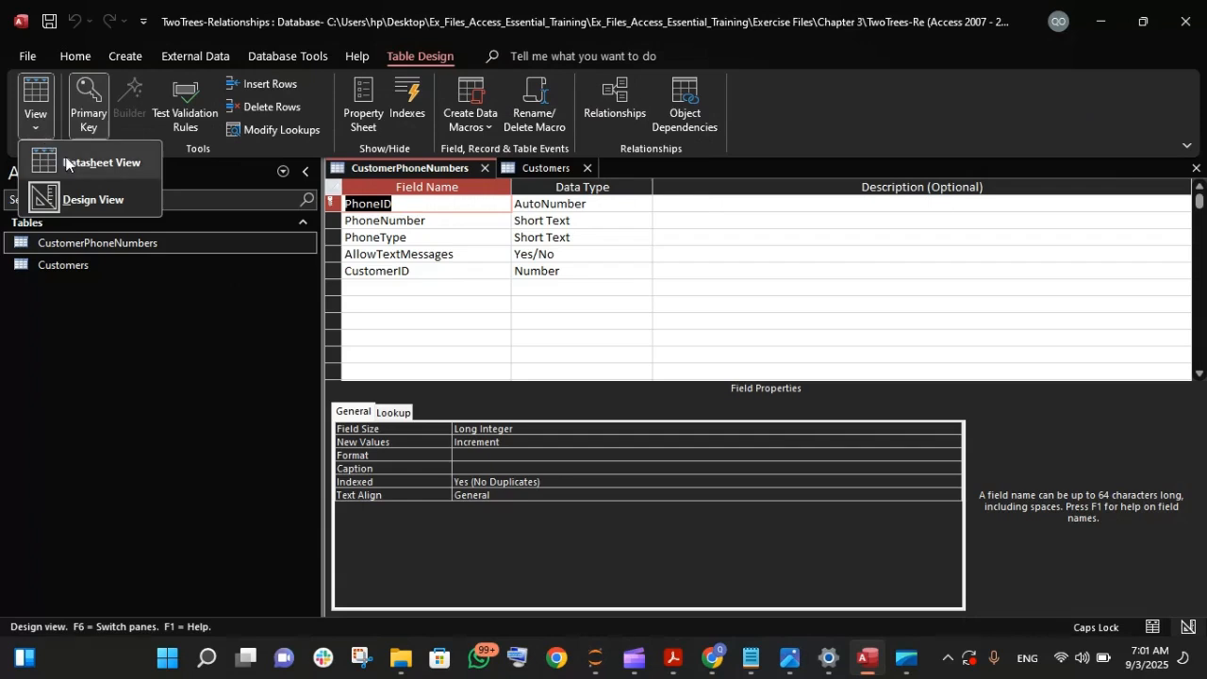
{"action": "left_click", "coordinate": [65, 164]}
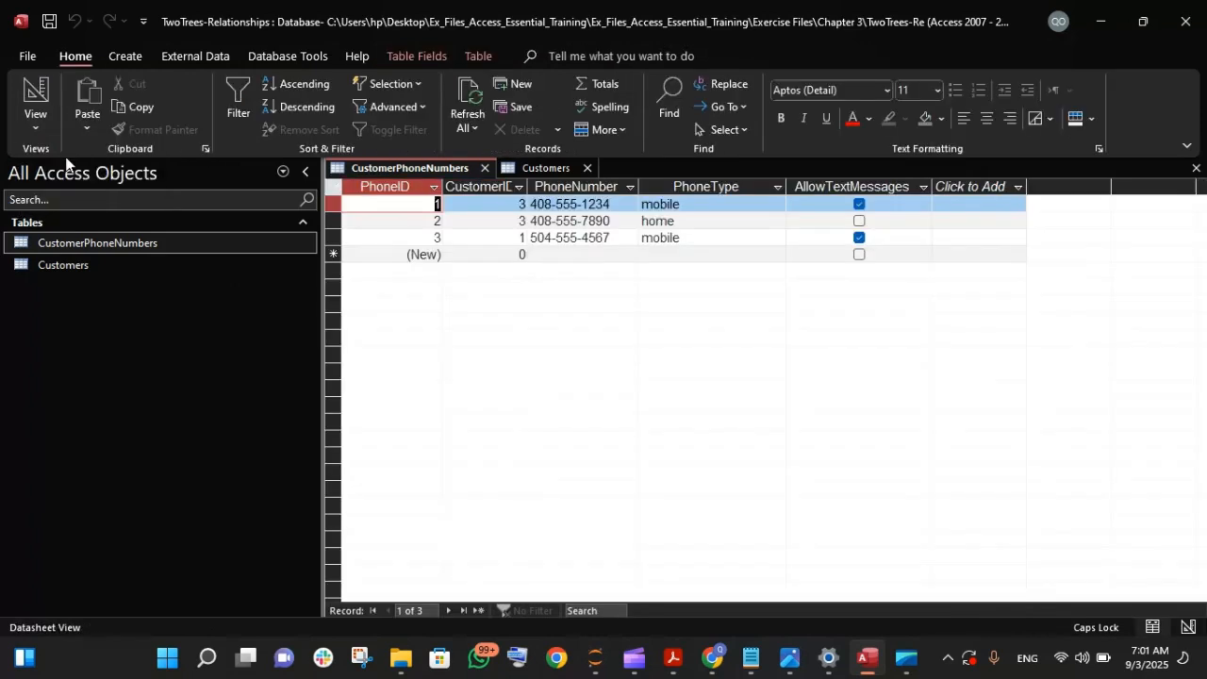
{"action": "right_click", "coordinate": [74, 241]}
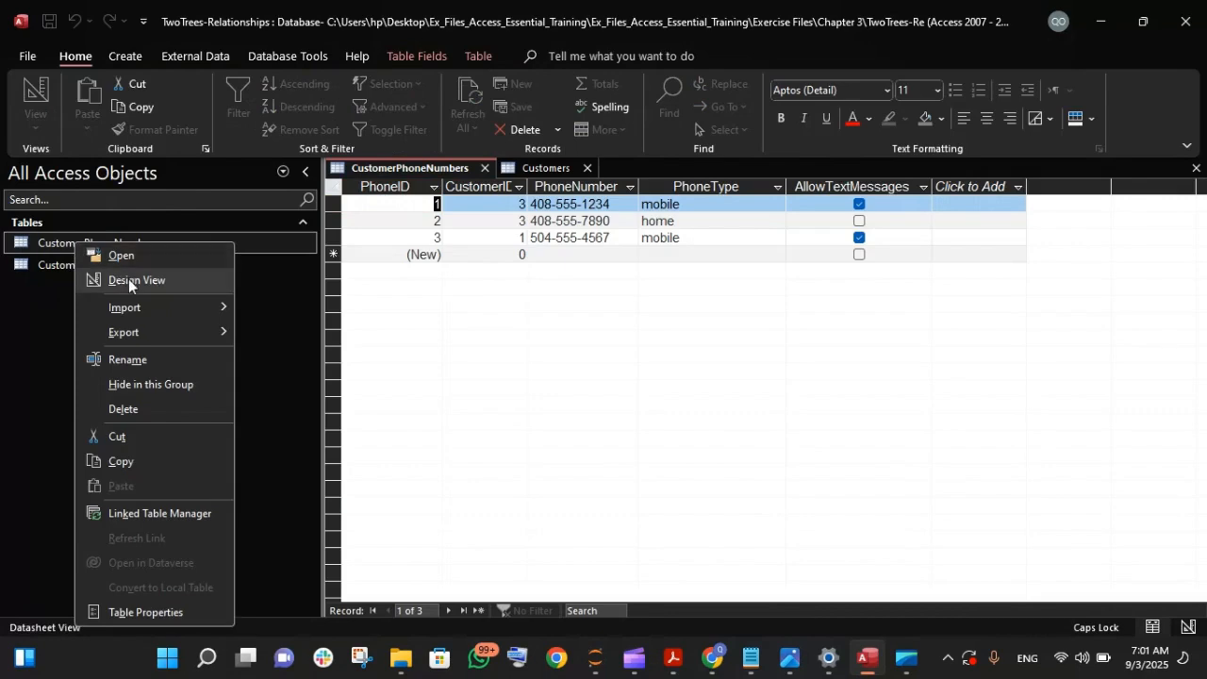
{"action": "left_click", "coordinate": [58, 320]}
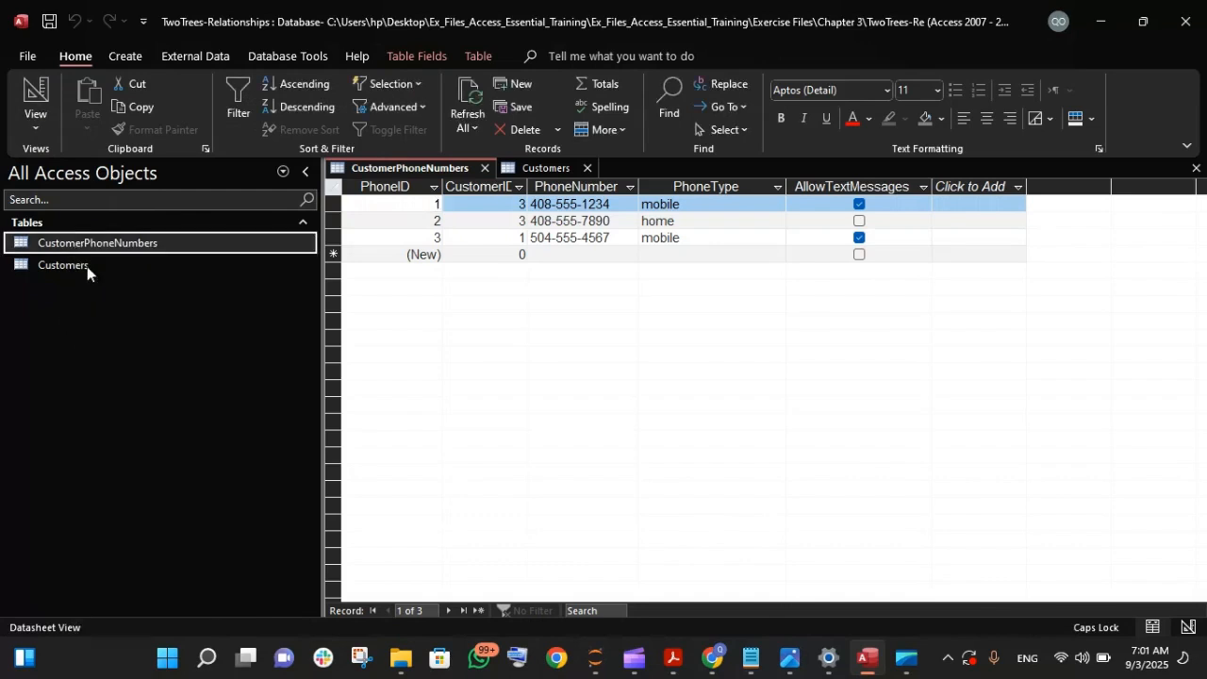
{"action": "right_click", "coordinate": [96, 242]}
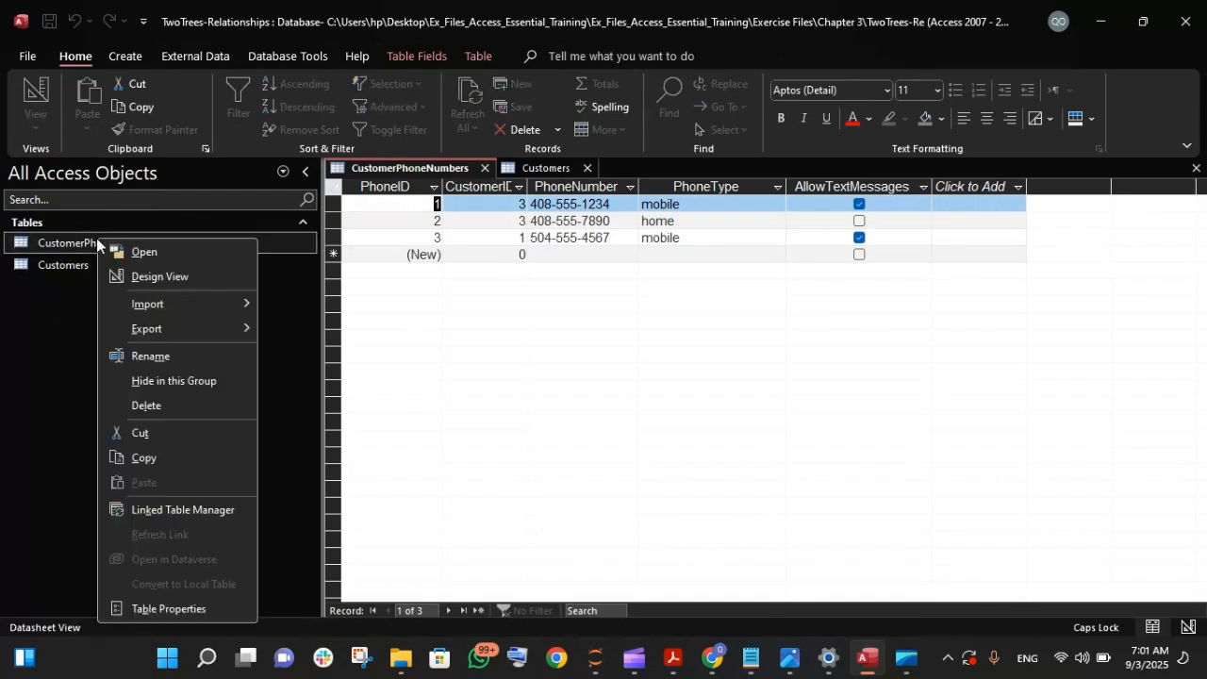
{"action": "key", "text": "Escape"}
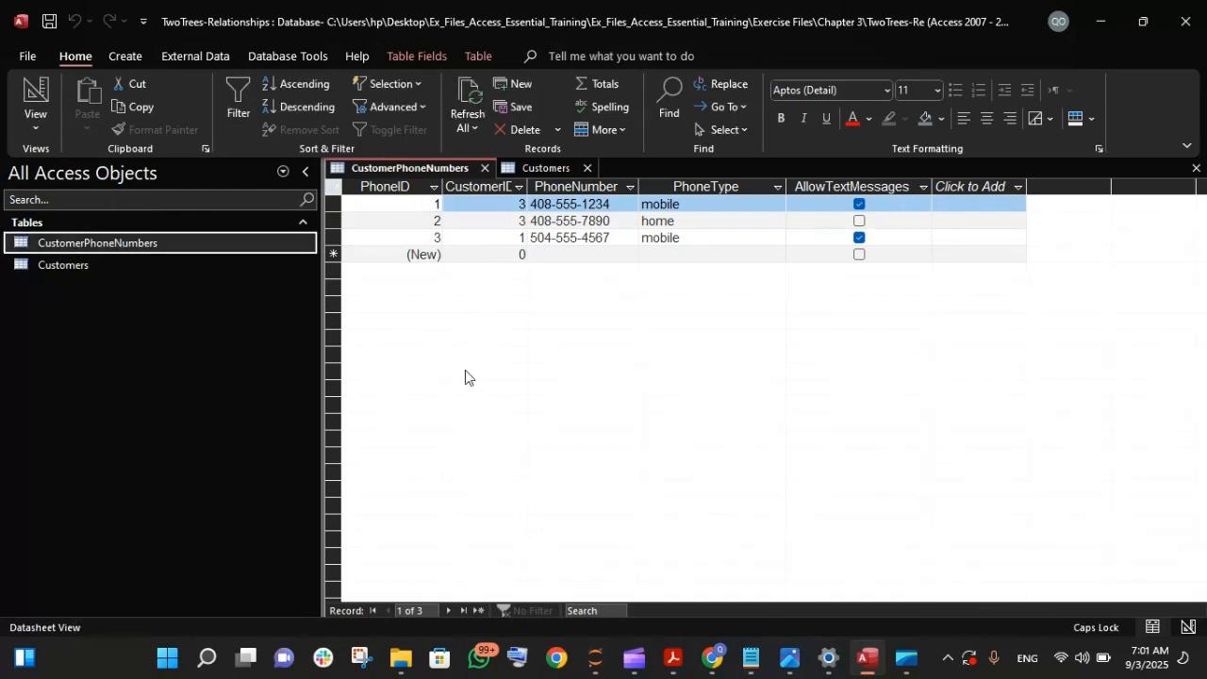
{"action": "right_click", "coordinate": [390, 169]}
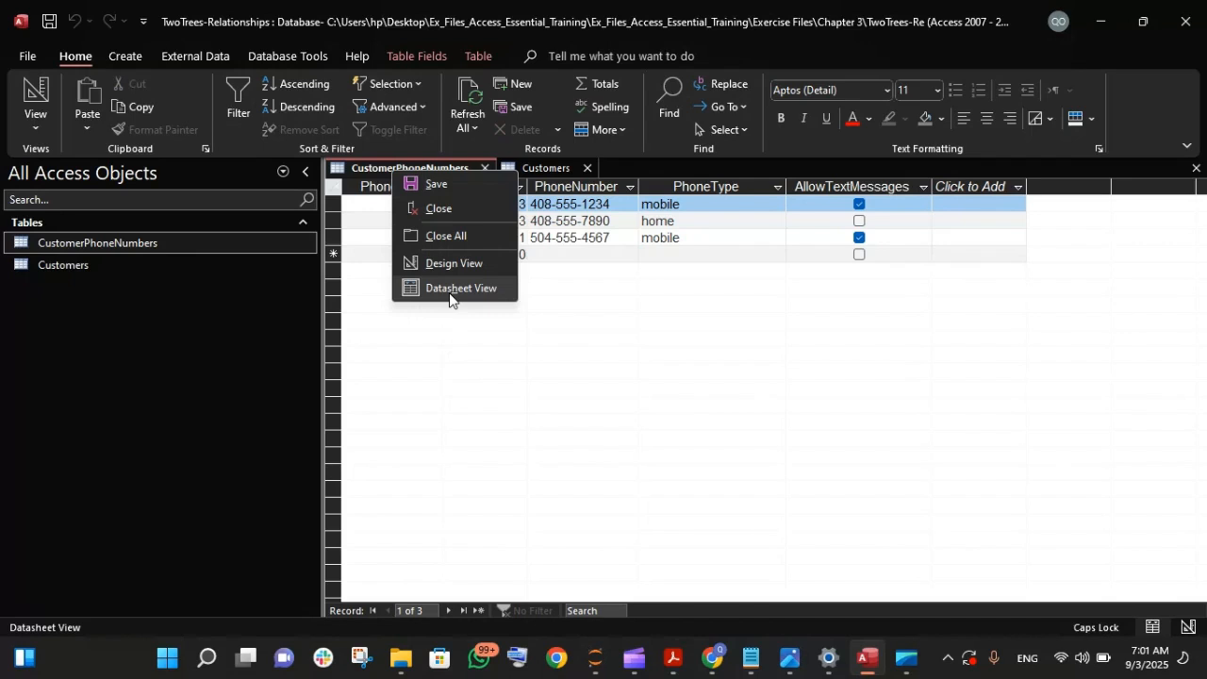
{"action": "left_click", "coordinate": [641, 406]}
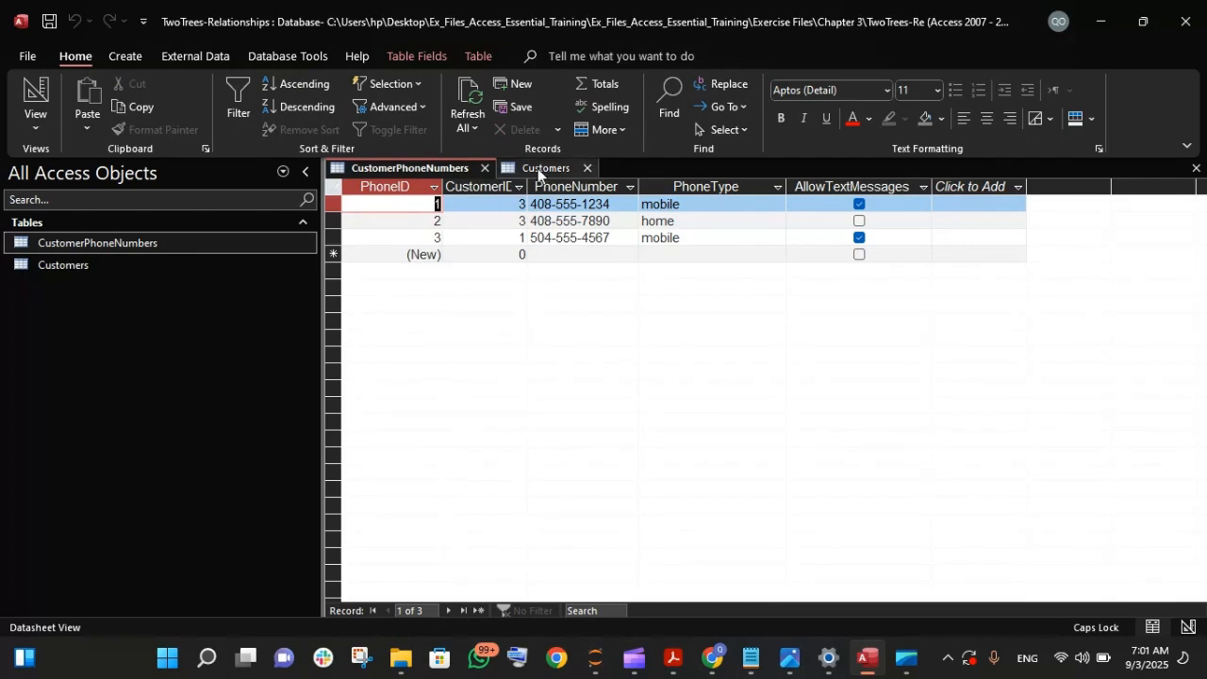
{"action": "right_click", "coordinate": [538, 170]}
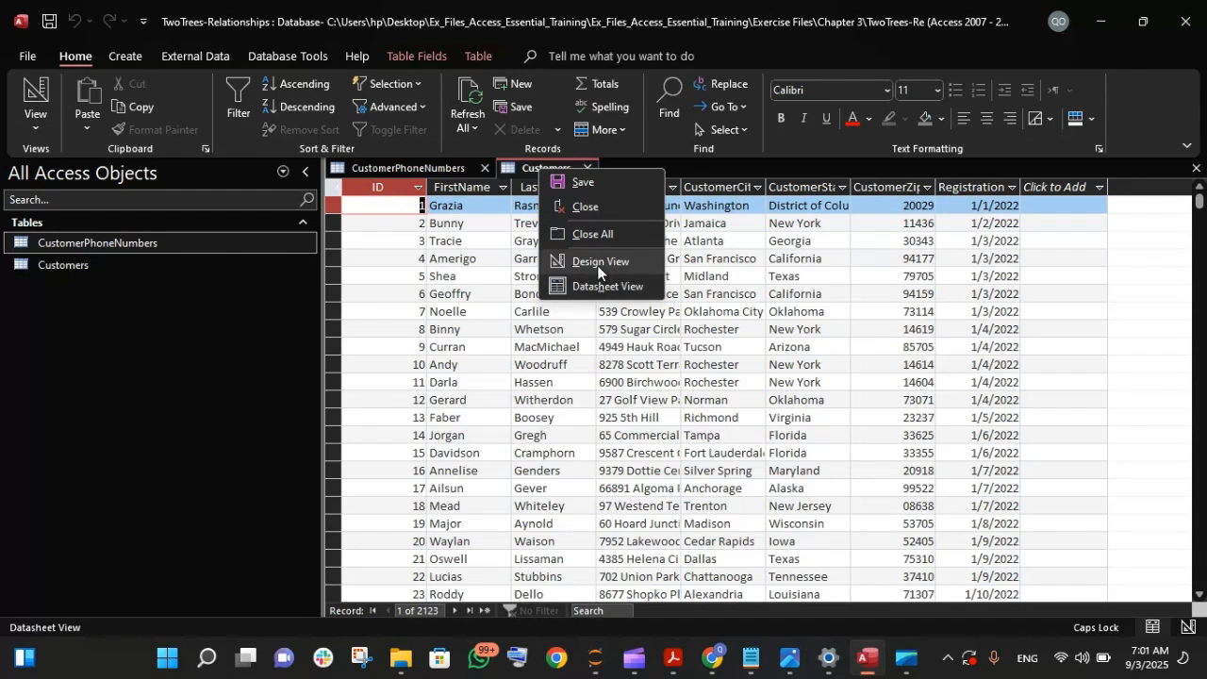
{"action": "left_click", "coordinate": [425, 157]}
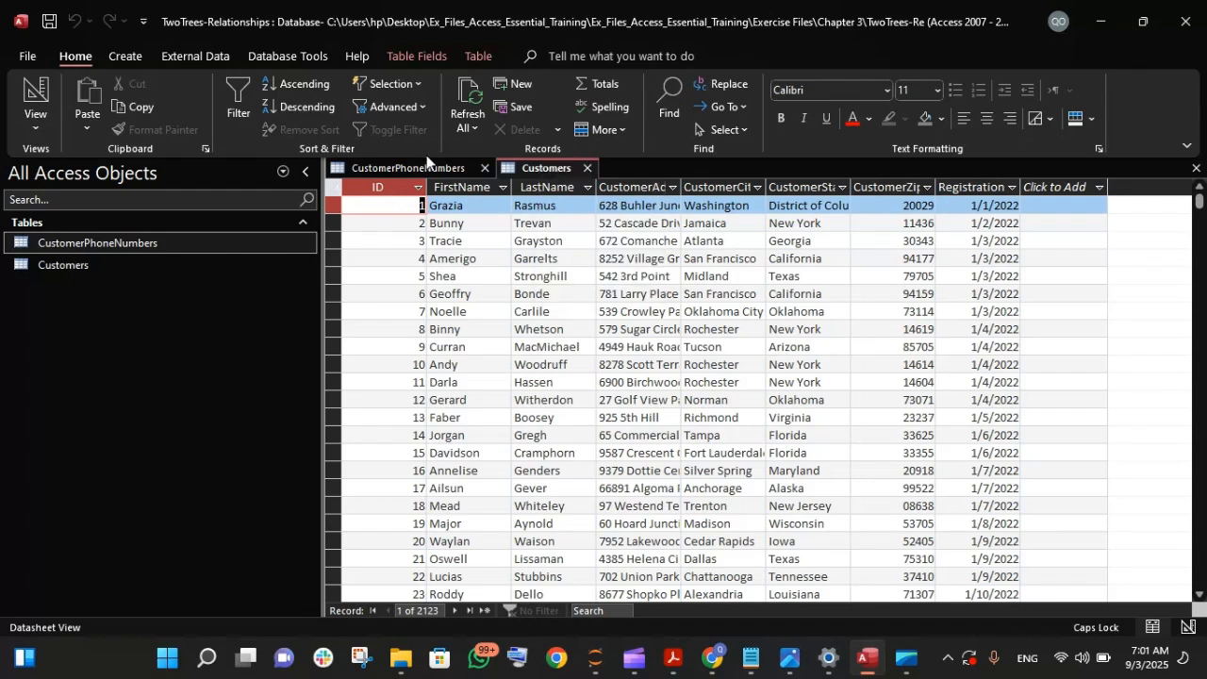
- Switch the CustomerPhoneNumbers and Customers tables to Design View and close both
{"action": "left_click", "coordinate": [419, 168]}
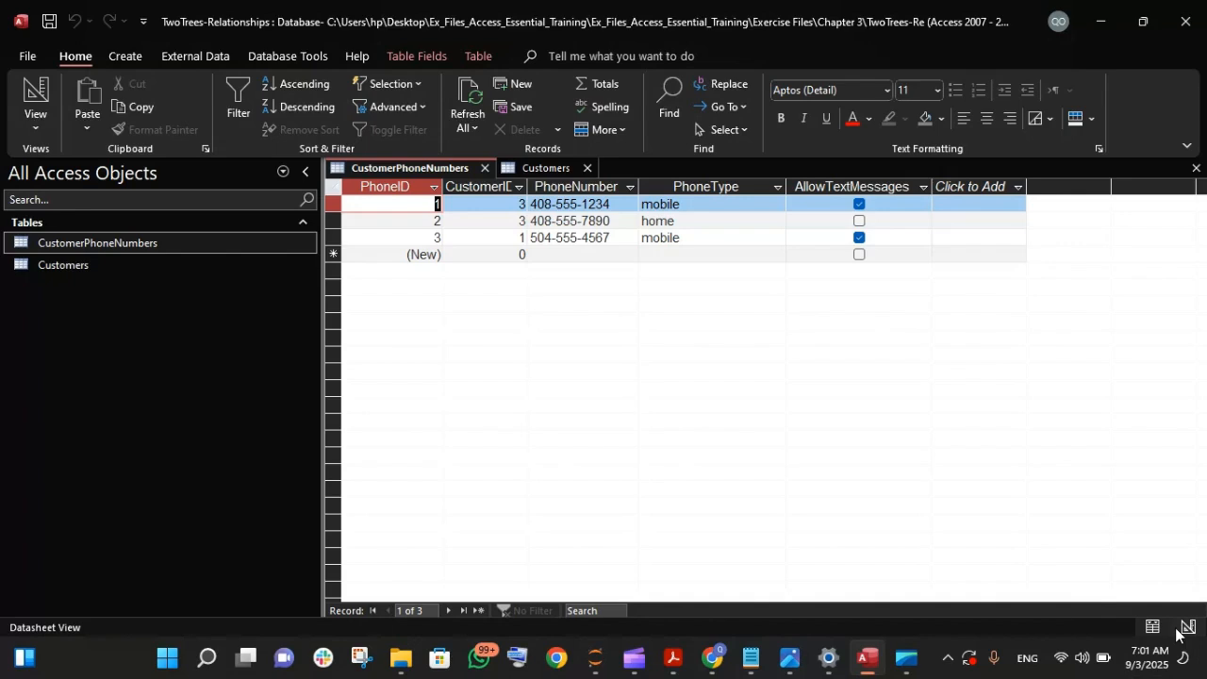
{"action": "left_click", "coordinate": [1187, 627]}
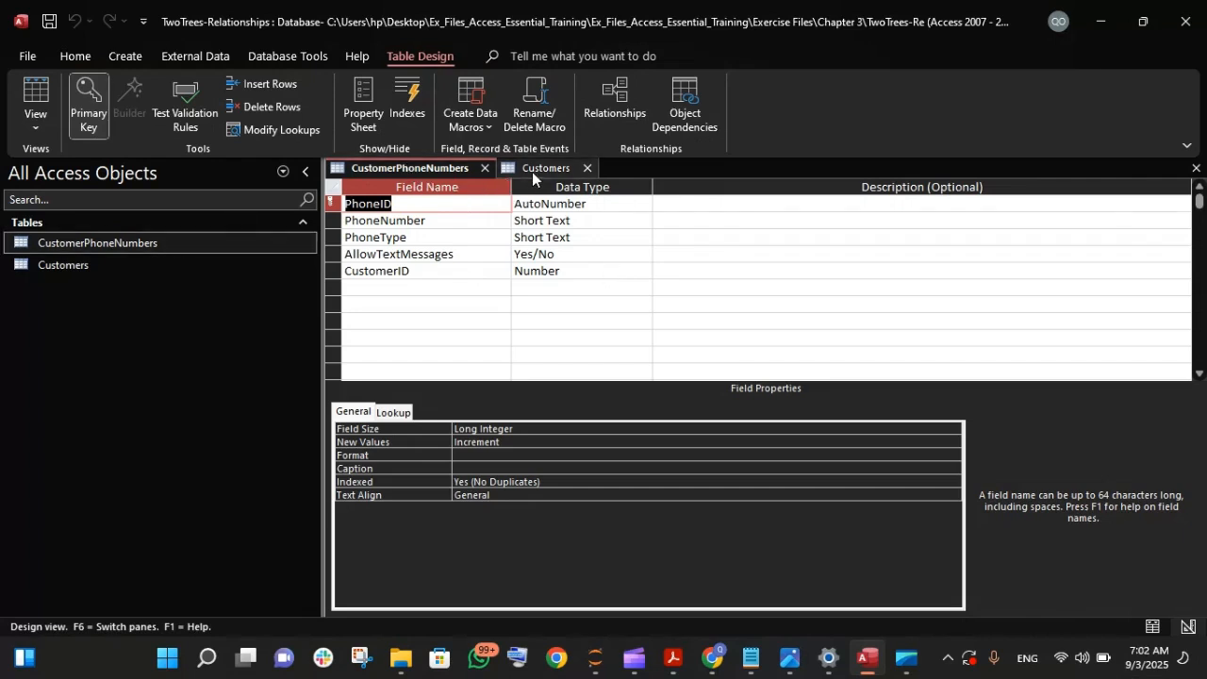
{"action": "left_click", "coordinate": [537, 173]}
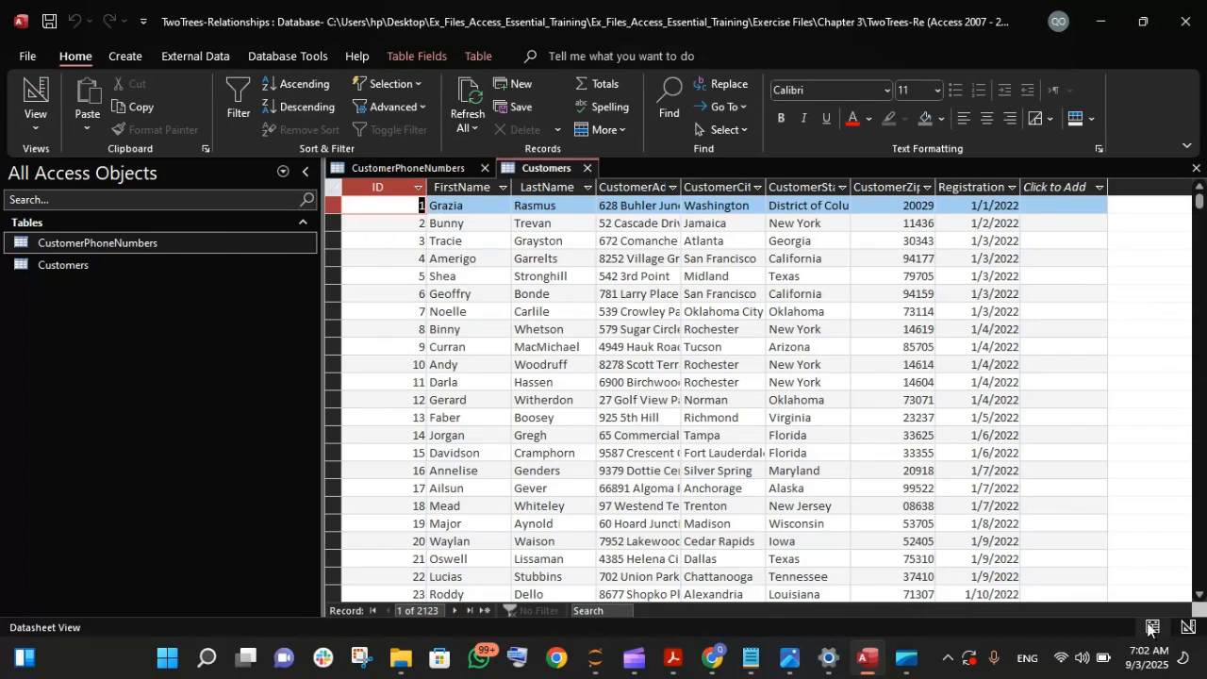
{"action": "left_click", "coordinate": [1187, 626]}
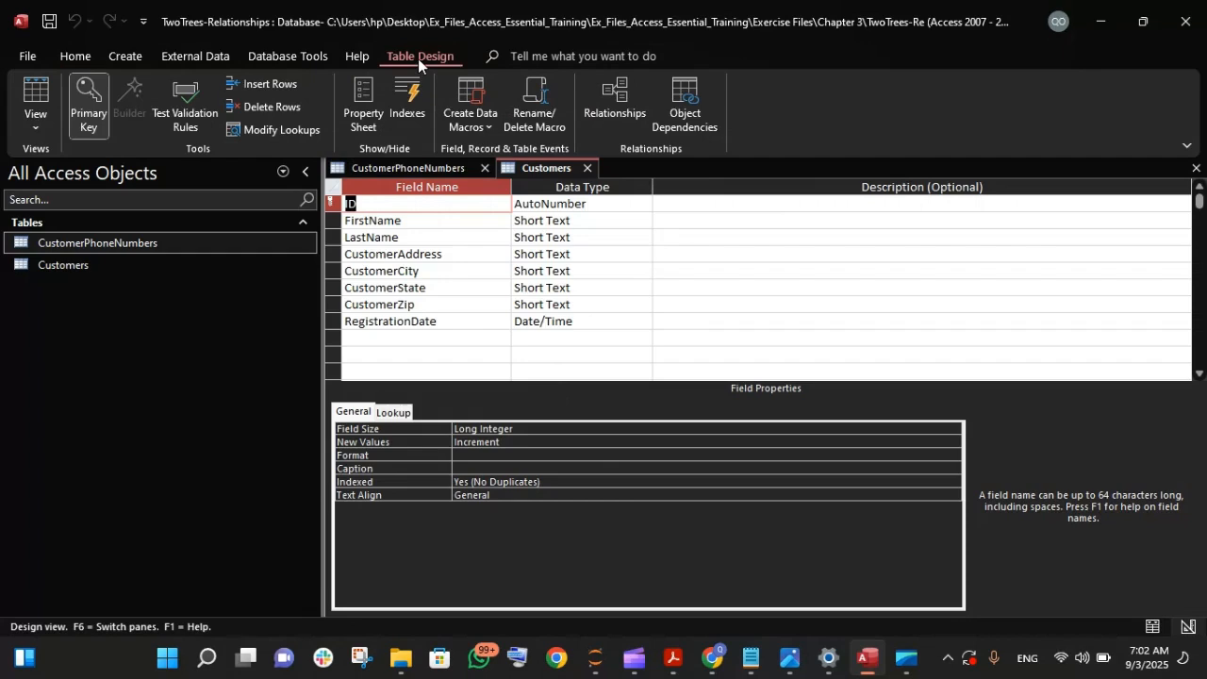
{"action": "left_click", "coordinate": [485, 169]}
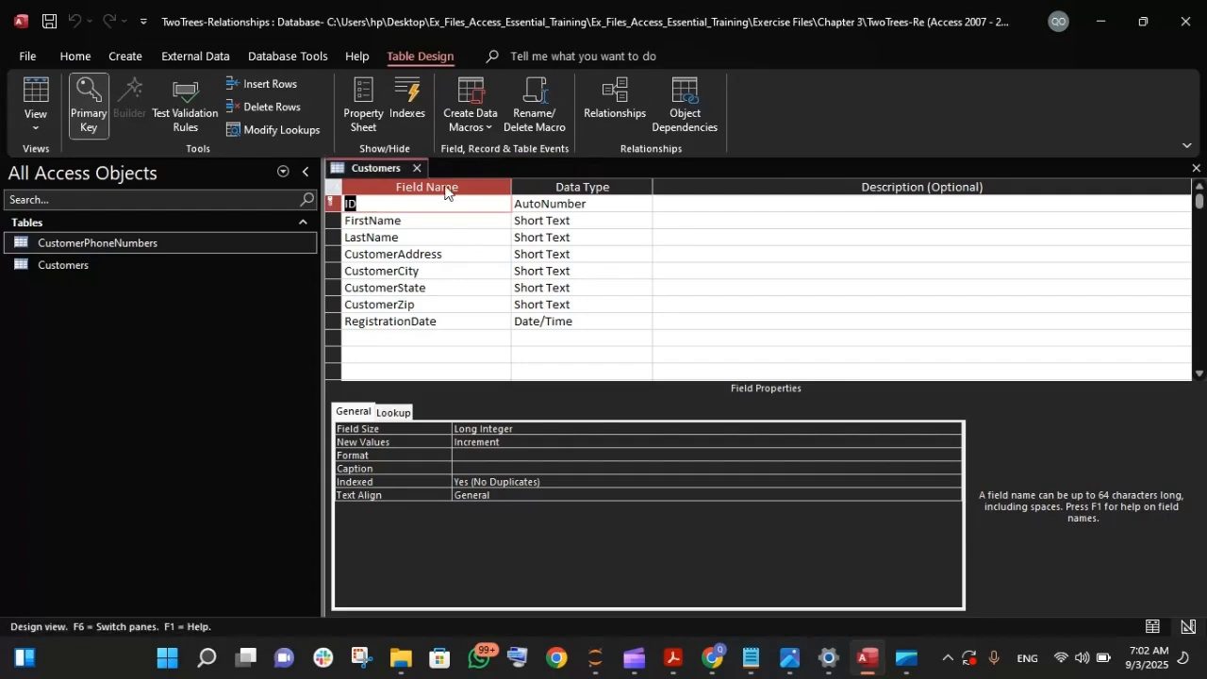
{"action": "left_click", "coordinate": [415, 169]}
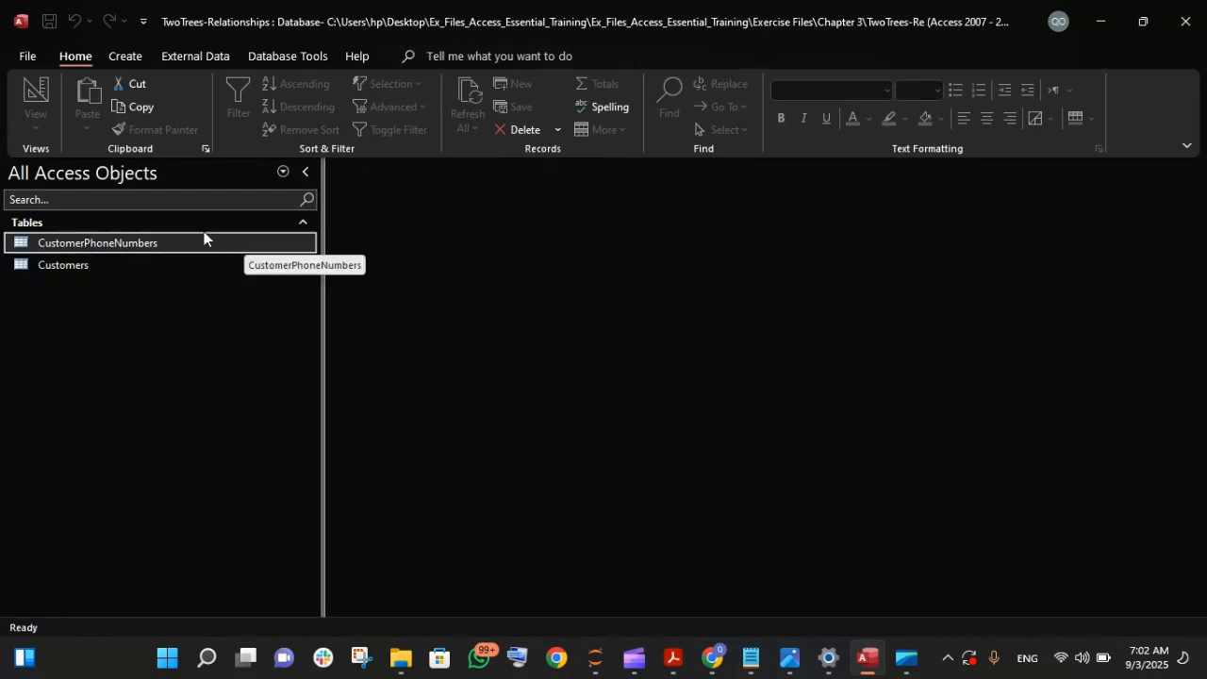
- Open the CustomerPhoneNumbers and Customers tables from the object list and put each in Design View
{"action": "double_click", "coordinate": [122, 240]}
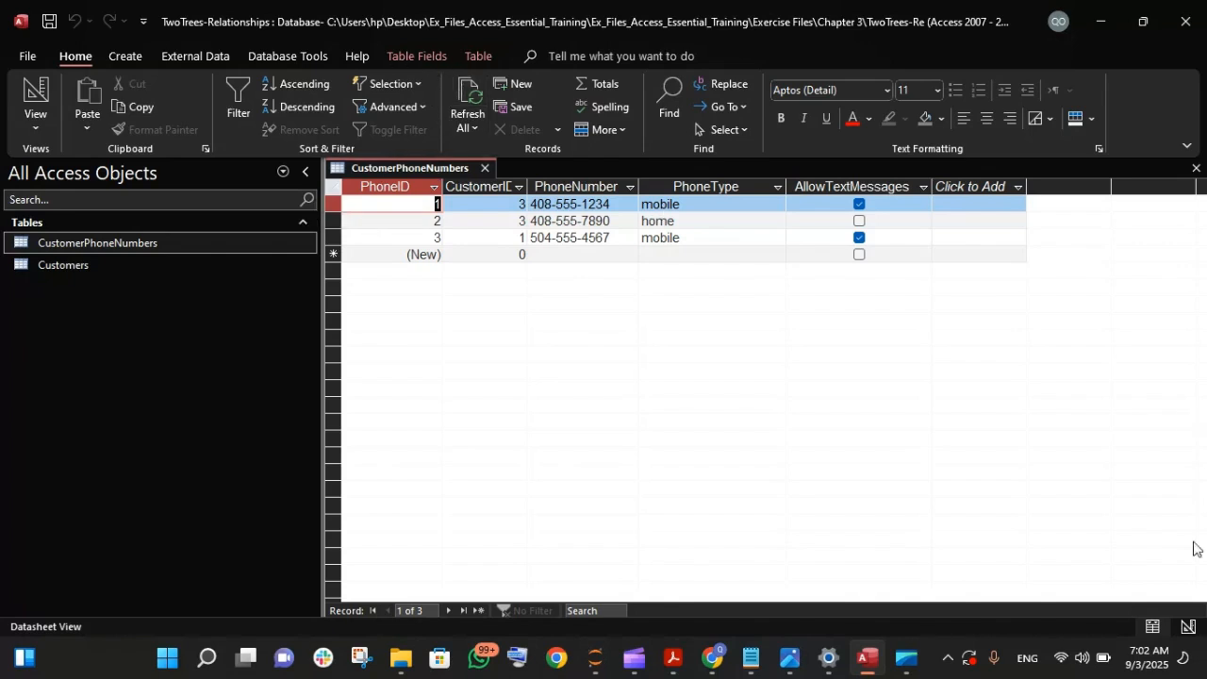
{"action": "left_click", "coordinate": [1186, 627]}
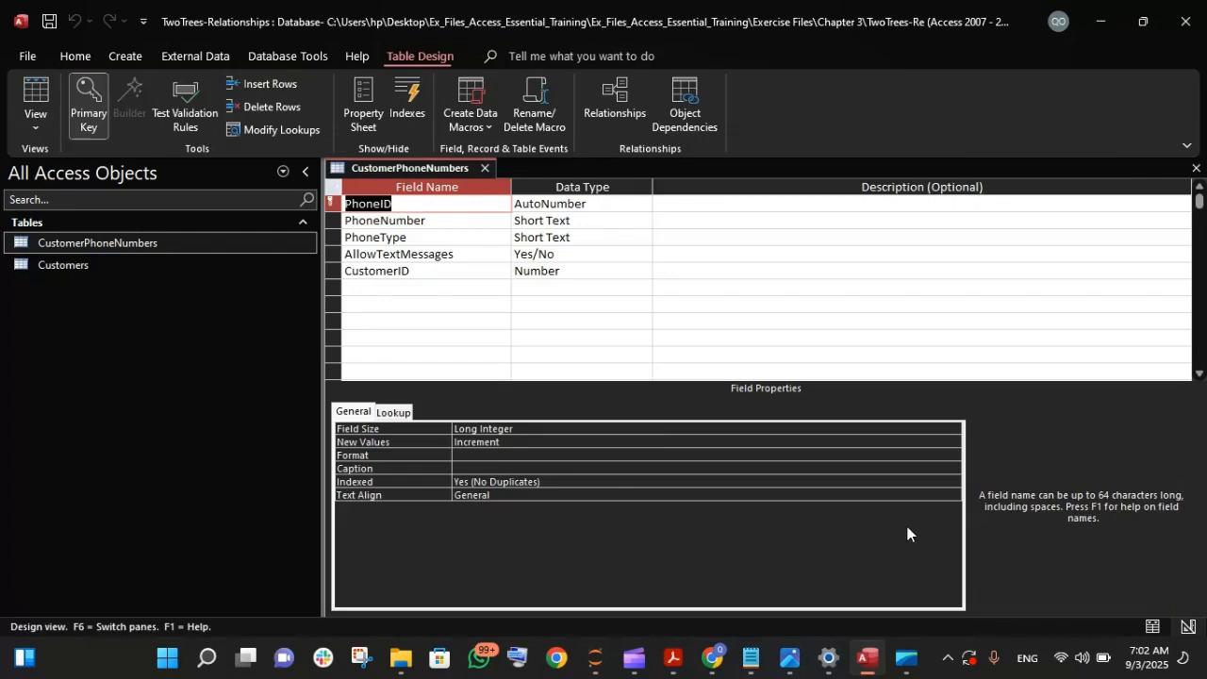
{"action": "double_click", "coordinate": [75, 266]}
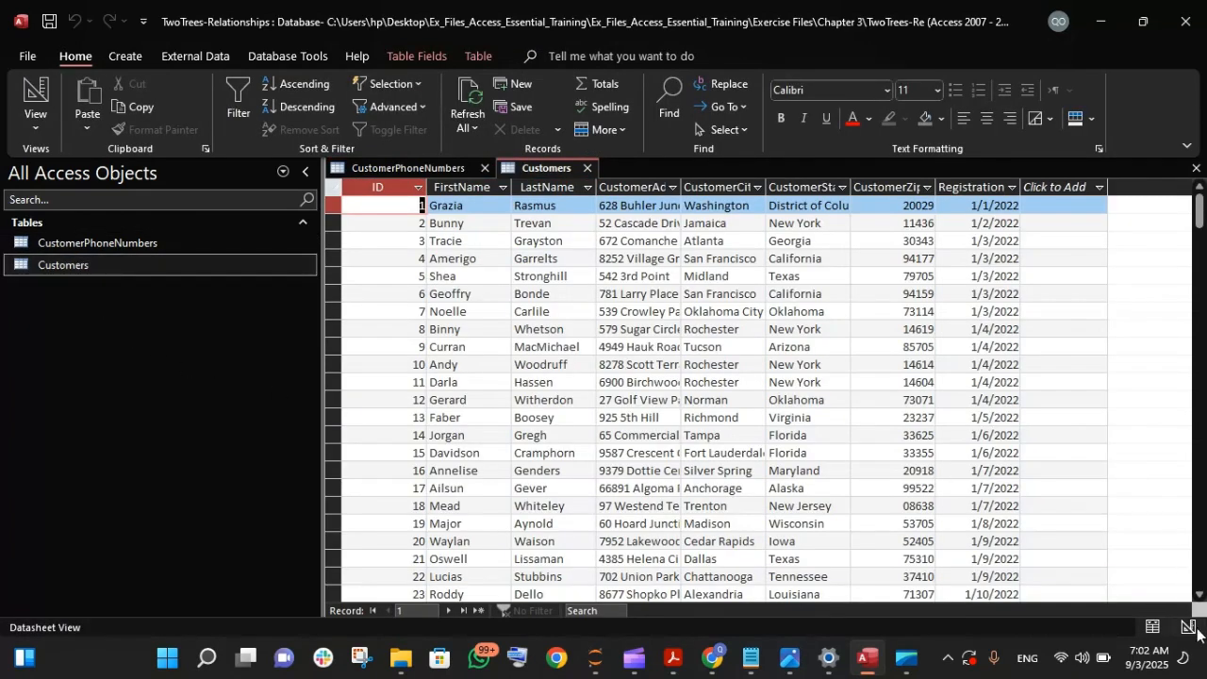
{"action": "left_click", "coordinate": [1187, 627]}
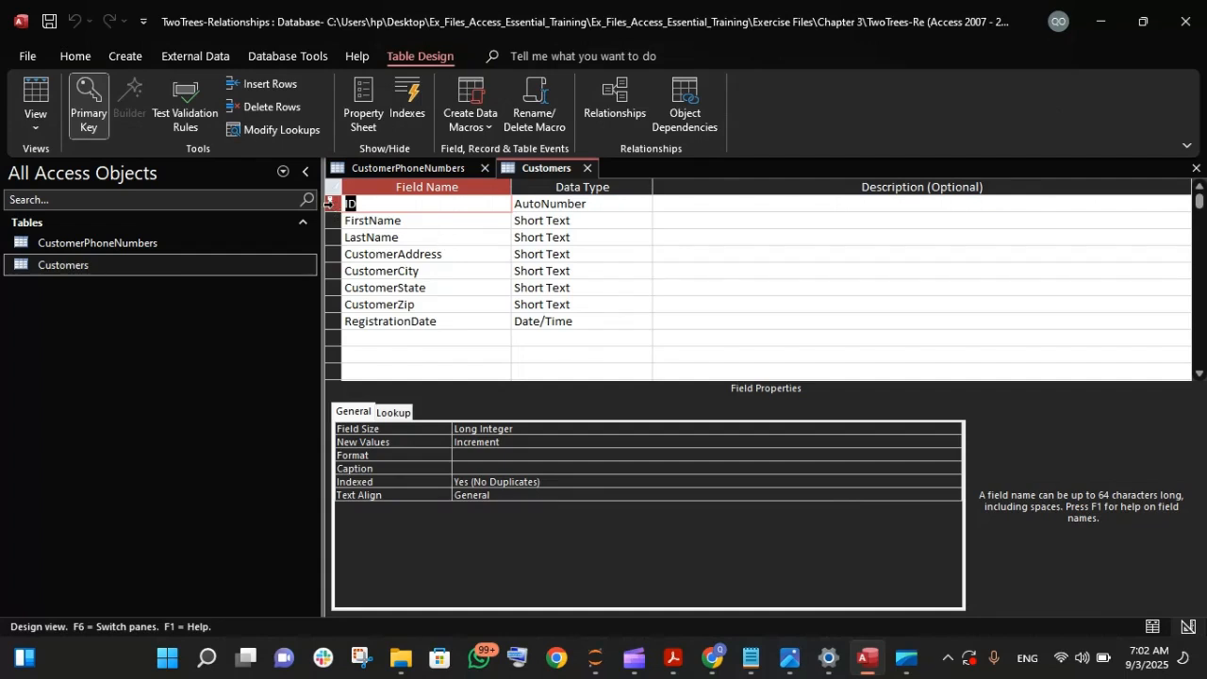
- Return to the CustomerPhoneNumbers design and select the data type of the PhoneID field
{"action": "left_click", "coordinate": [385, 166]}
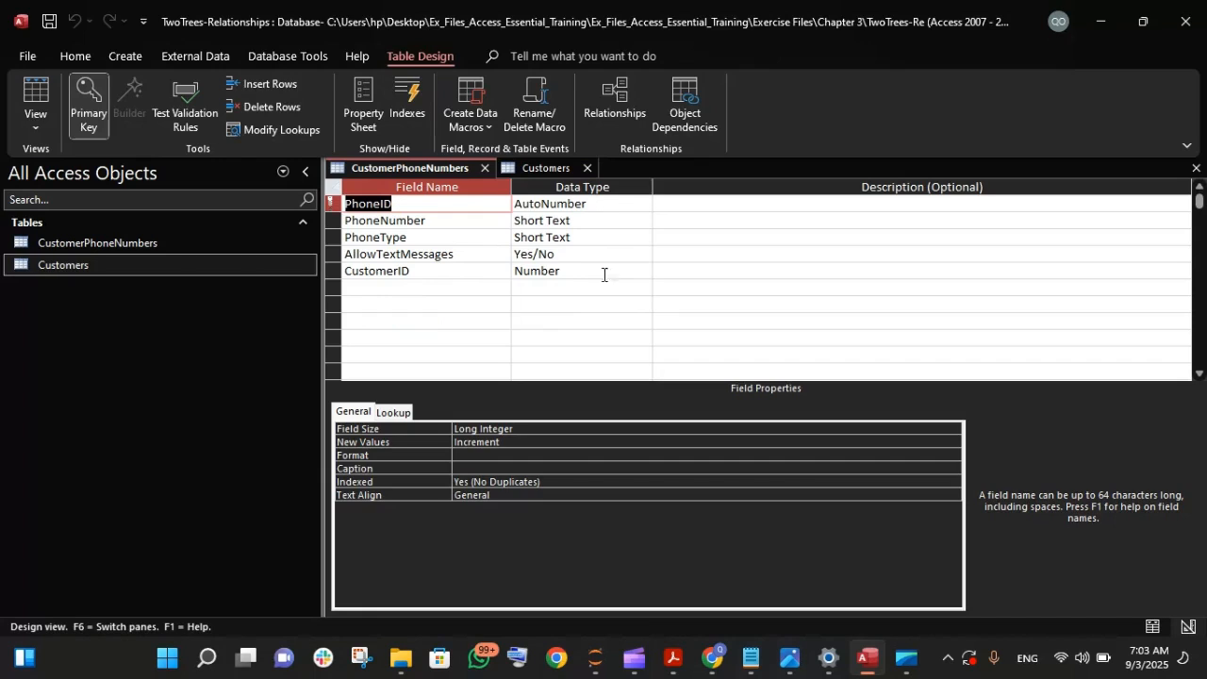
{"action": "left_click", "coordinate": [581, 210]}
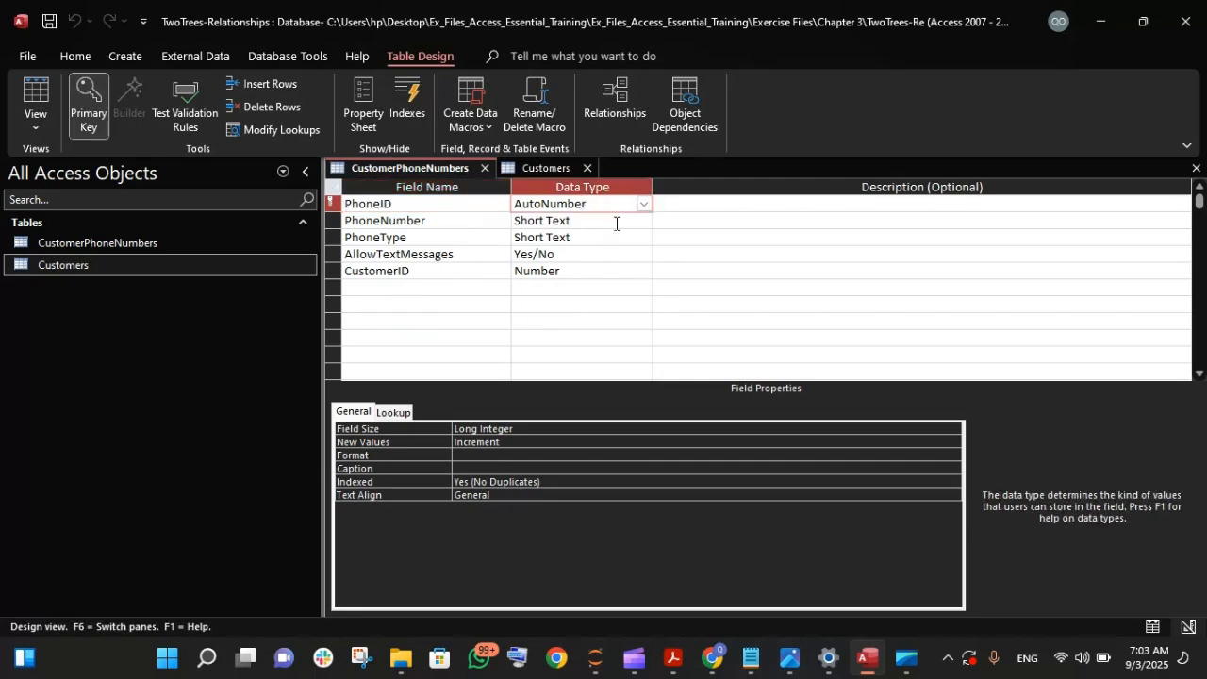
- Look through the data types available for the PhoneID field and return to the Customers table design
{"action": "left_click", "coordinate": [644, 209]}
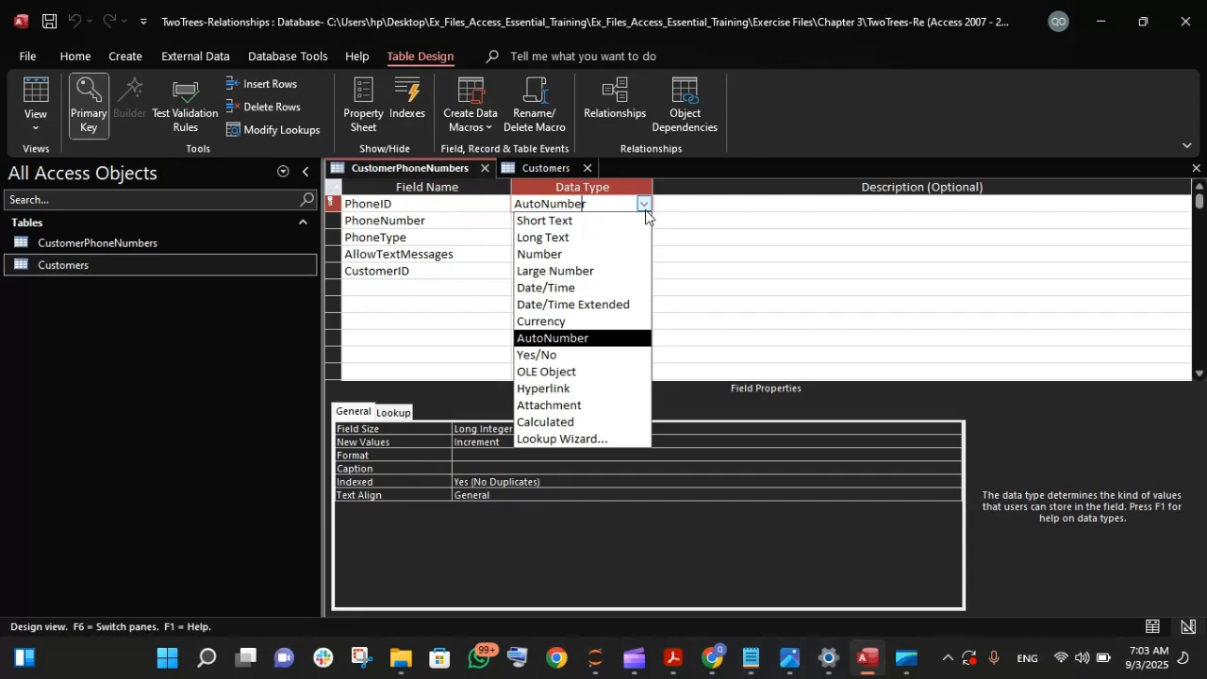
{"action": "left_click", "coordinate": [645, 209]}
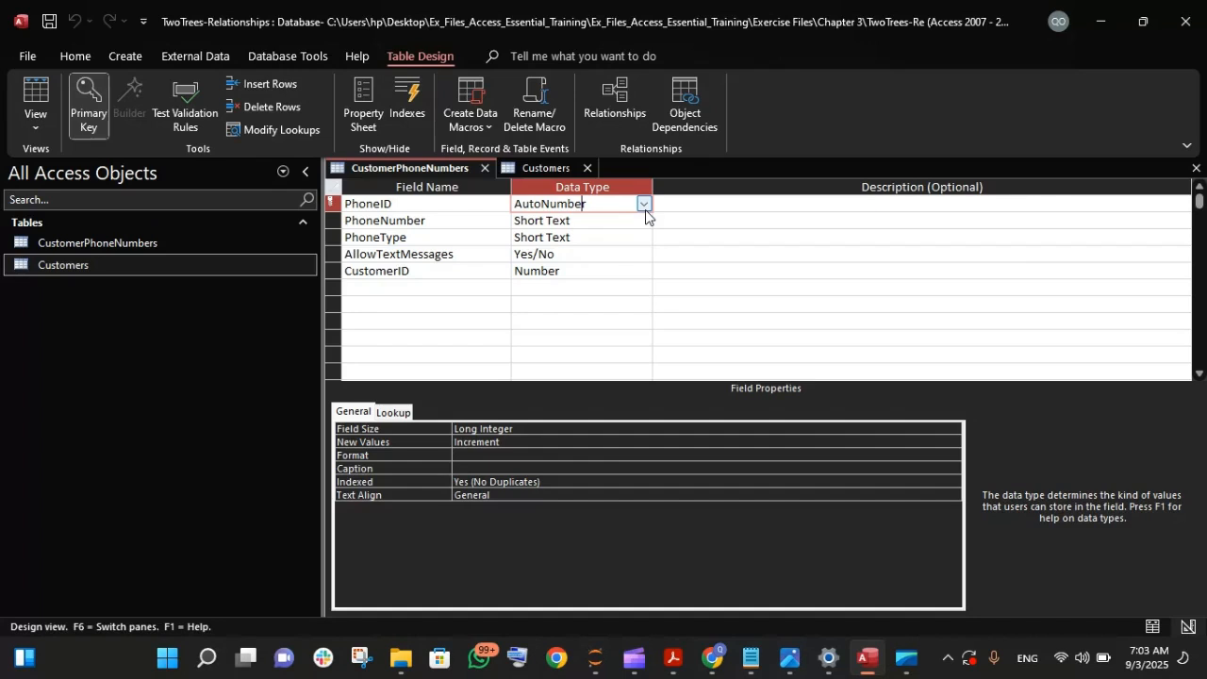
{"action": "left_click", "coordinate": [531, 170]}
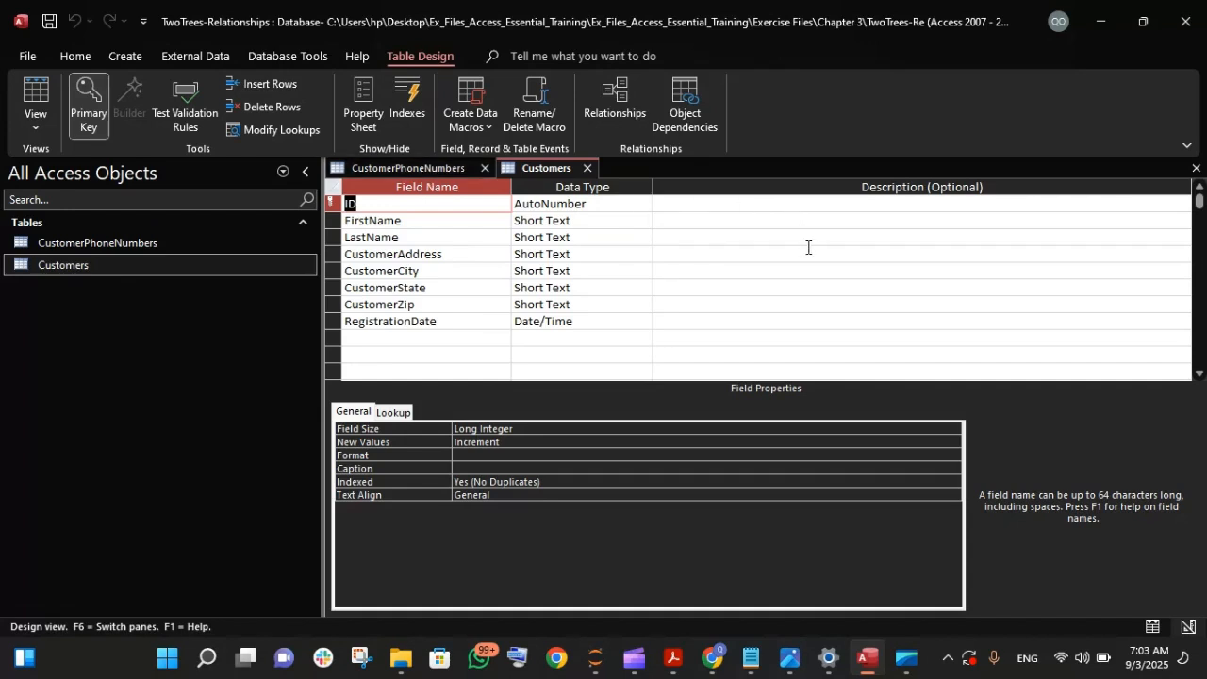
{"action": "left_click", "coordinate": [590, 239]}
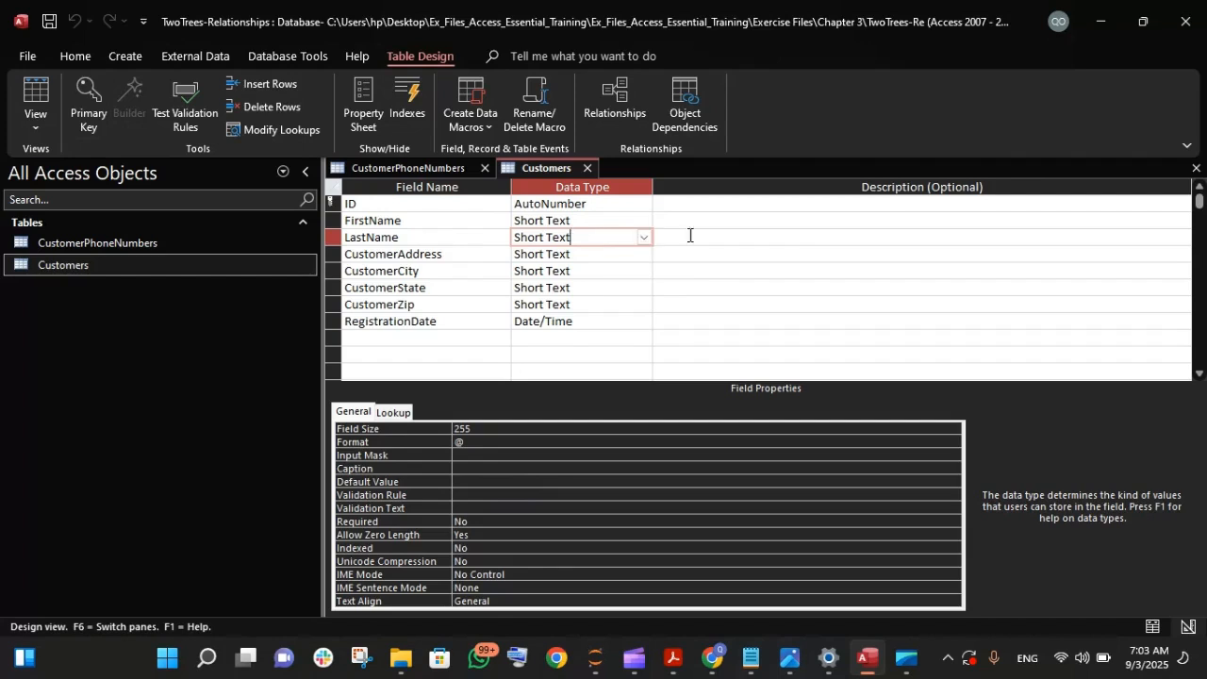
- Enter "The city where the customer stays" as the description of the CustomerCity field
{"action": "left_click", "coordinate": [744, 277]}
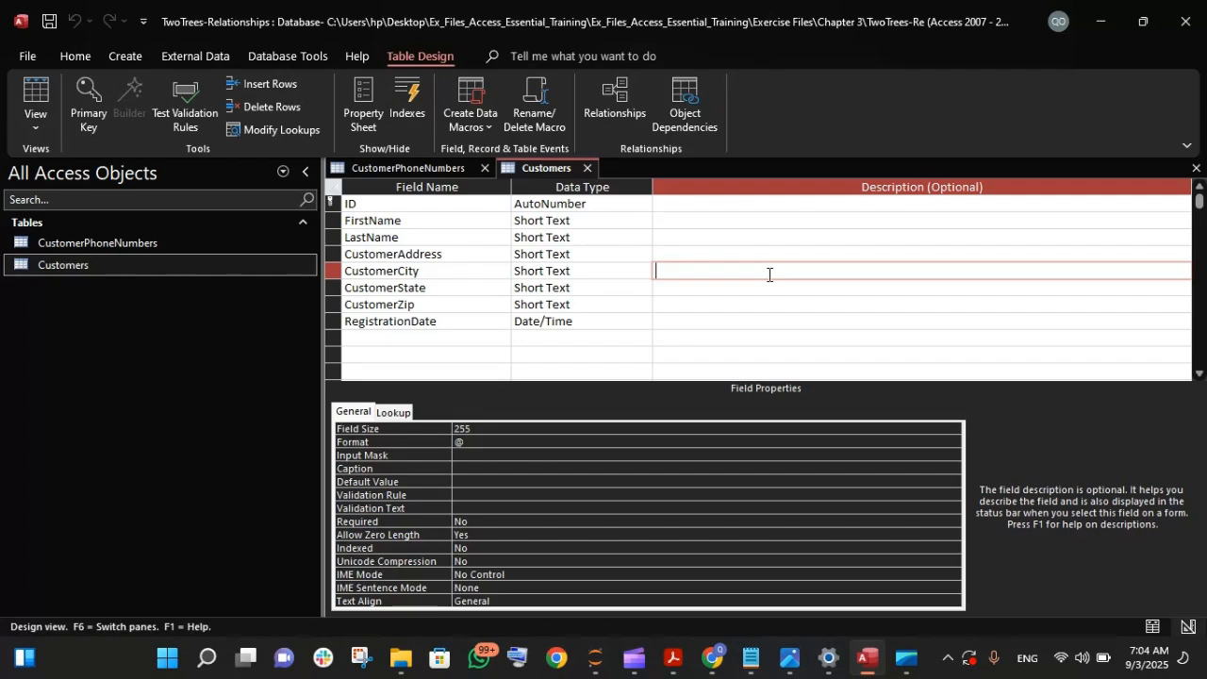
{"action": "key", "text": "Caps_Lock"}
{"action": "type", "text": "T"}
{"action": "key", "text": "Caps_Lock"}
{"action": "type", "text": "he city where the cu"}
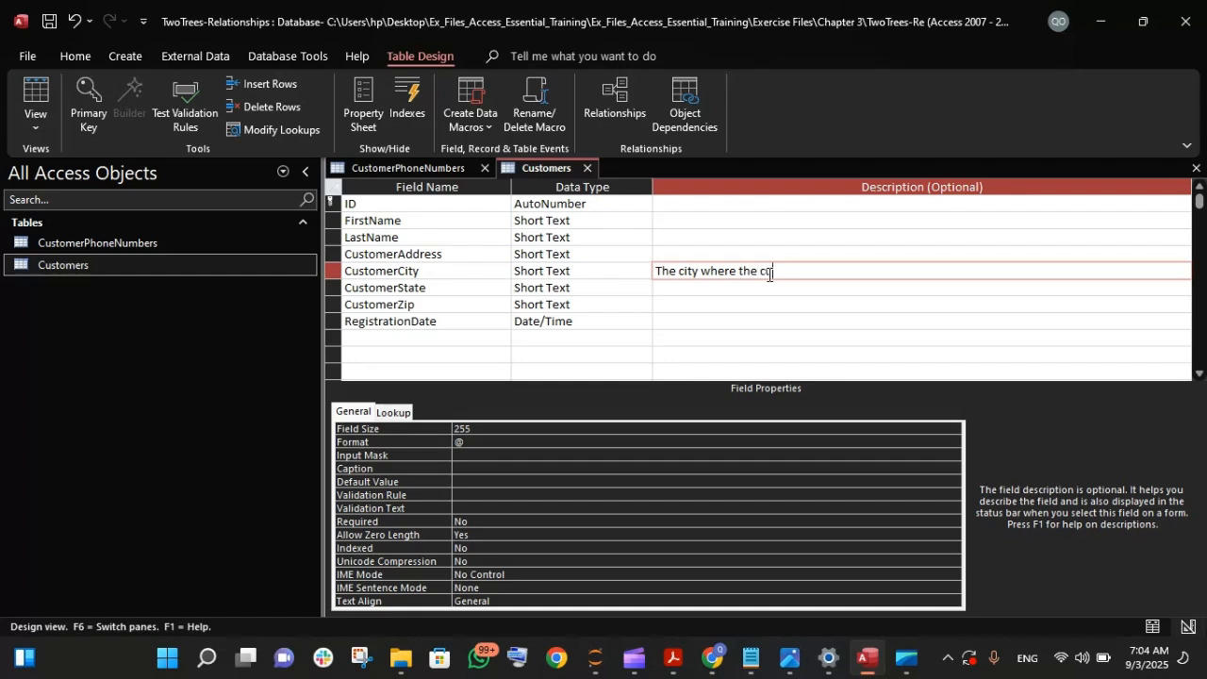
{"action": "type", "text": "stomer srays"}
{"action": "key", "text": "Return"}
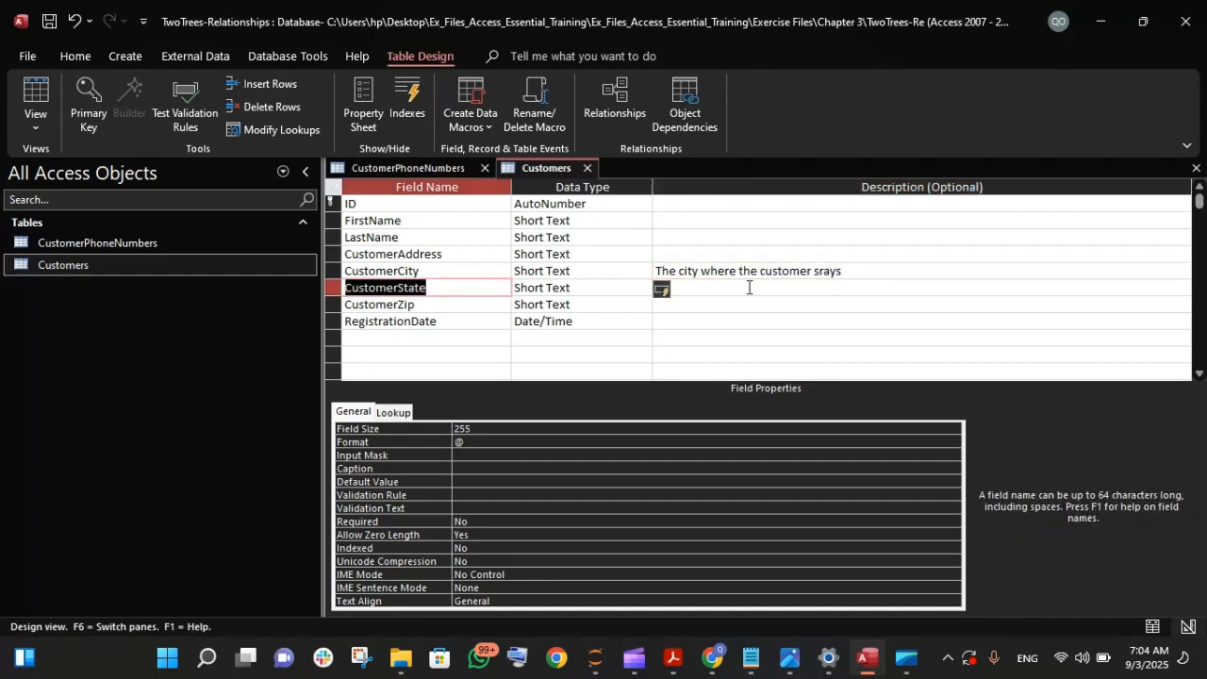
{"action": "left_click", "coordinate": [715, 293]}
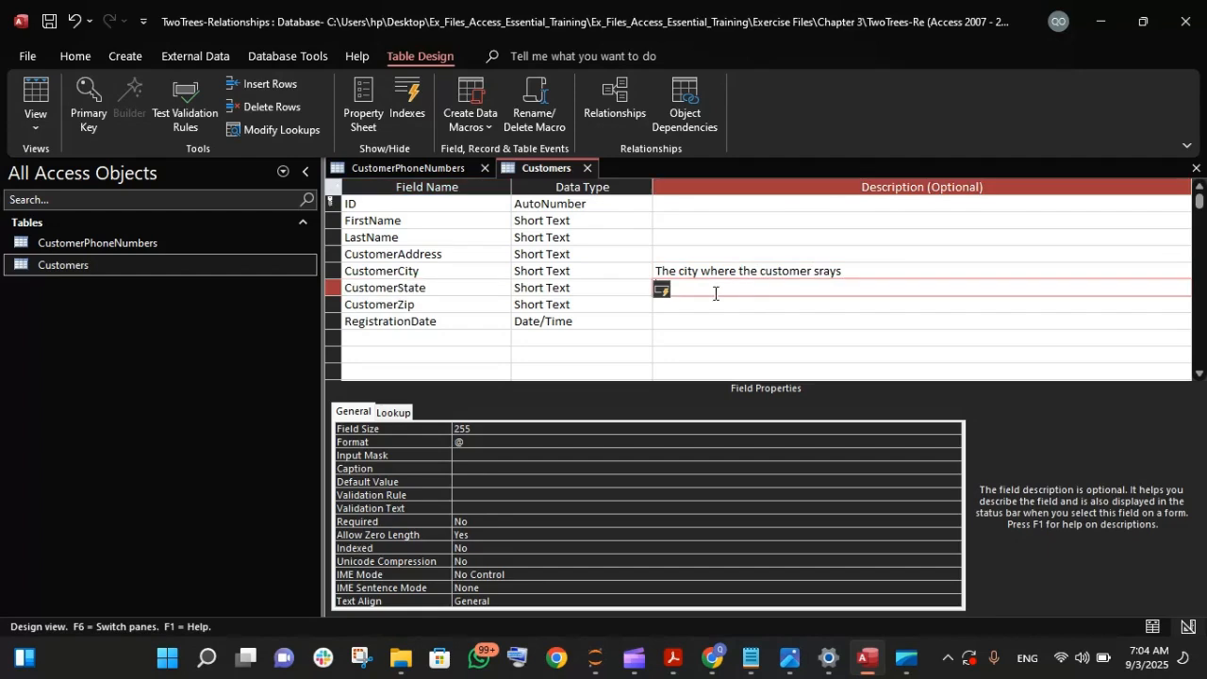
{"action": "left_click", "coordinate": [826, 265]}
{"action": "key", "text": "BackSpace"}
{"action": "type", "text": "t"}
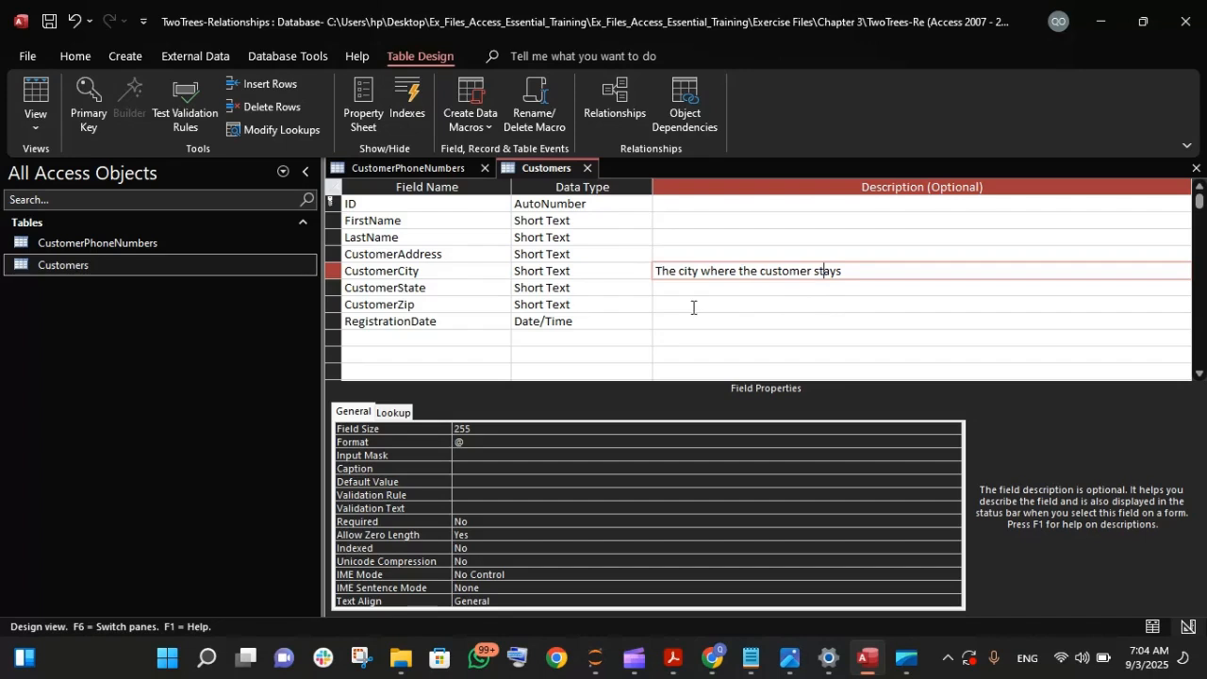
- Enter "The day the customer was registered" as the description of the RegistrationDate field
{"action": "left_click", "coordinate": [576, 305]}
{"action": "left_click", "coordinate": [768, 317]}
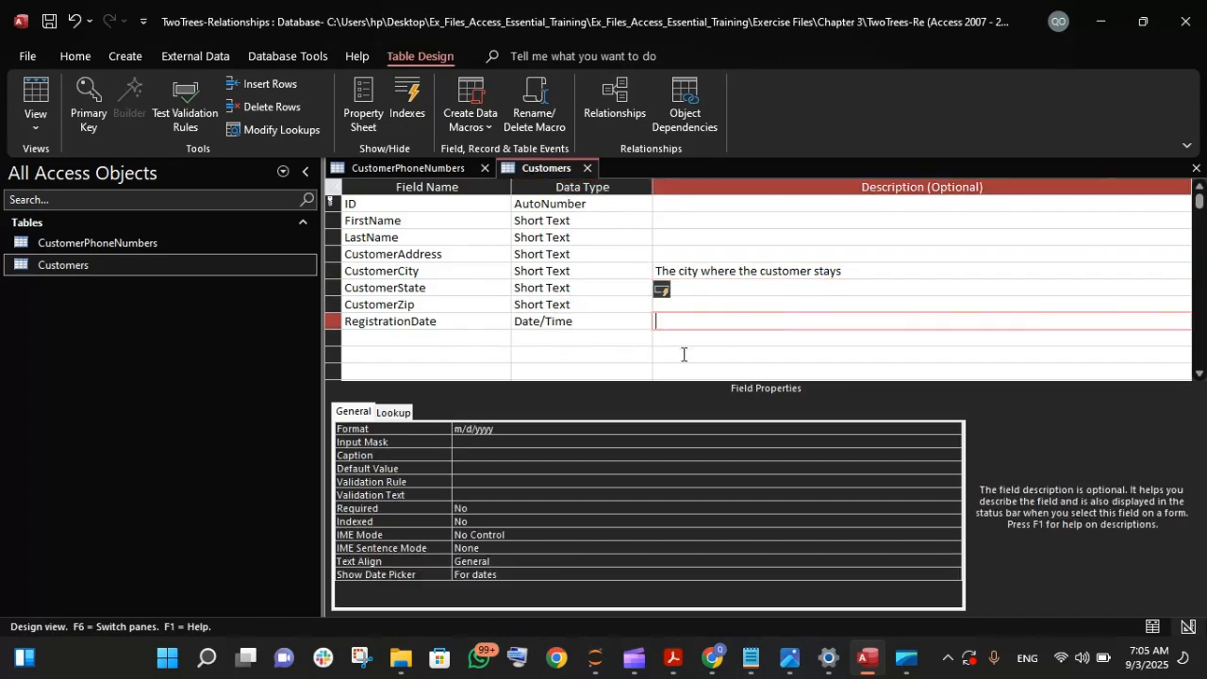
{"action": "key", "text": "Caps_Lock"}
{"action": "key", "text": "Caps_Lock"}
{"action": "type", "text": "The day the "}
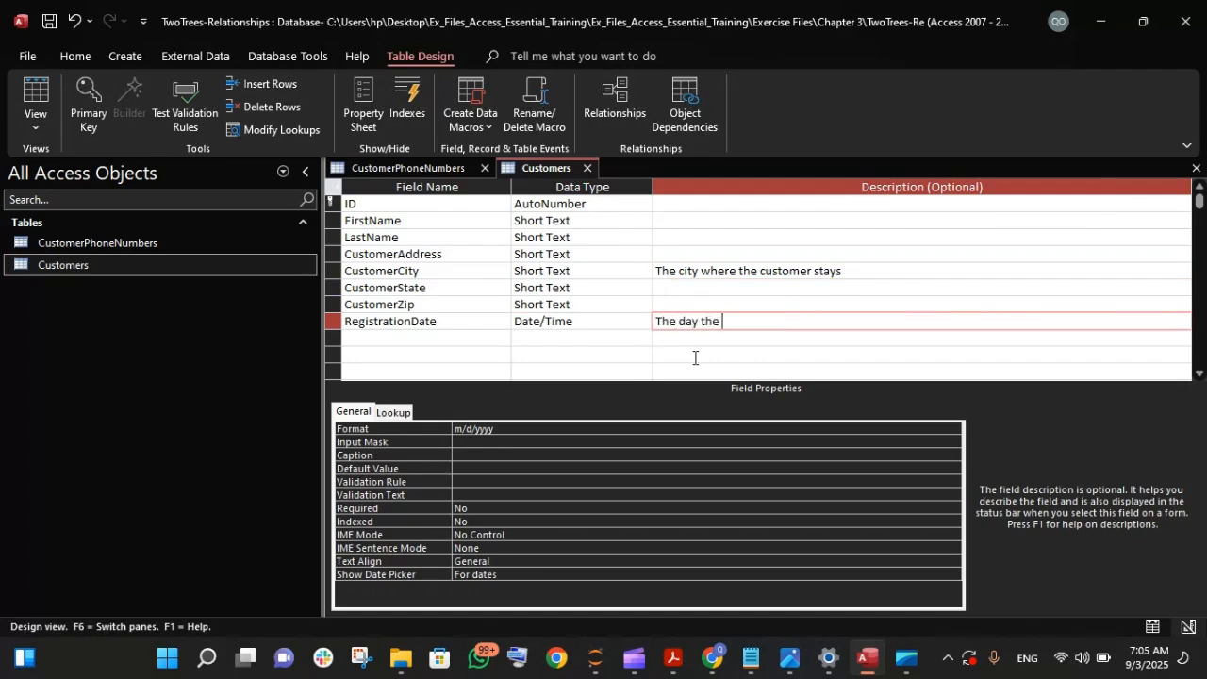
{"action": "type", "text": "customer was registered"}
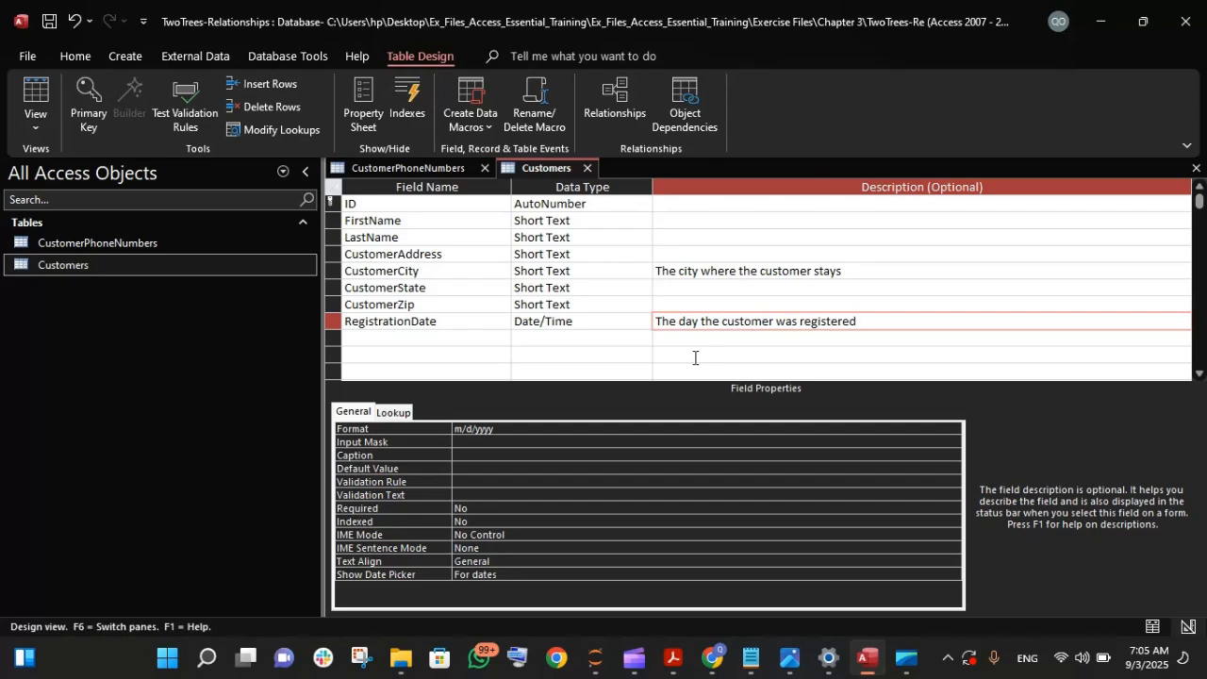
{"action": "key", "text": "Return"}
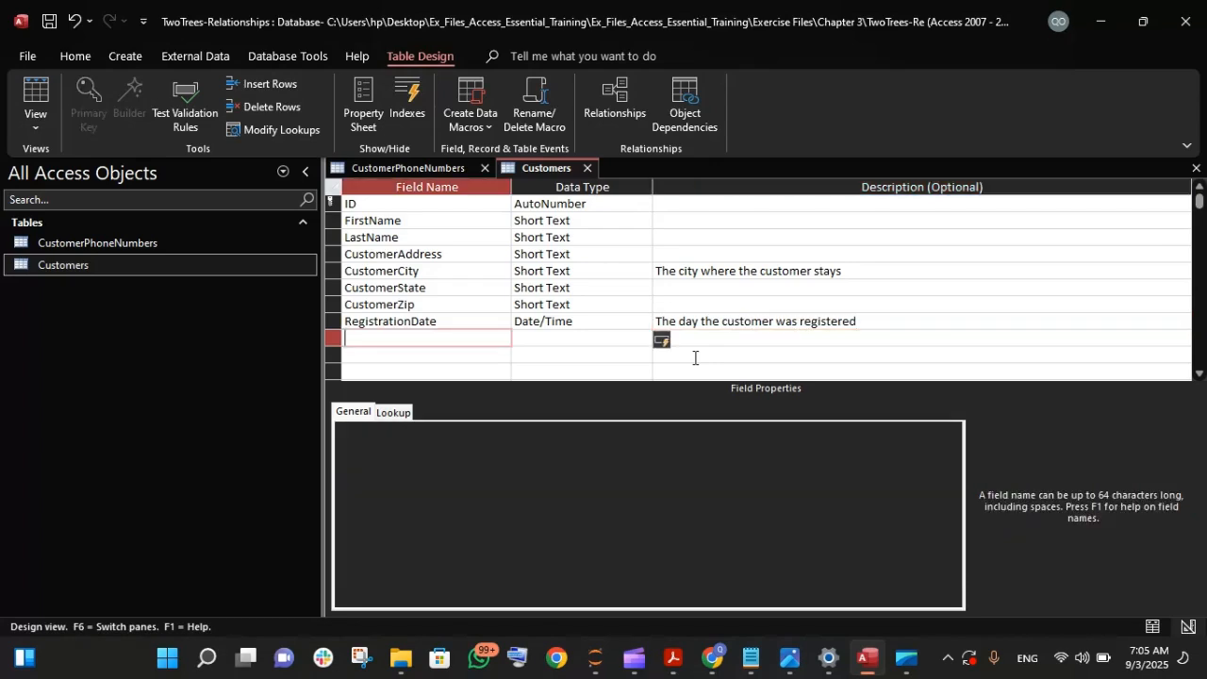
- Enter "Surname of the customer" as the description of the LastName field
{"action": "left_click", "coordinate": [514, 273]}
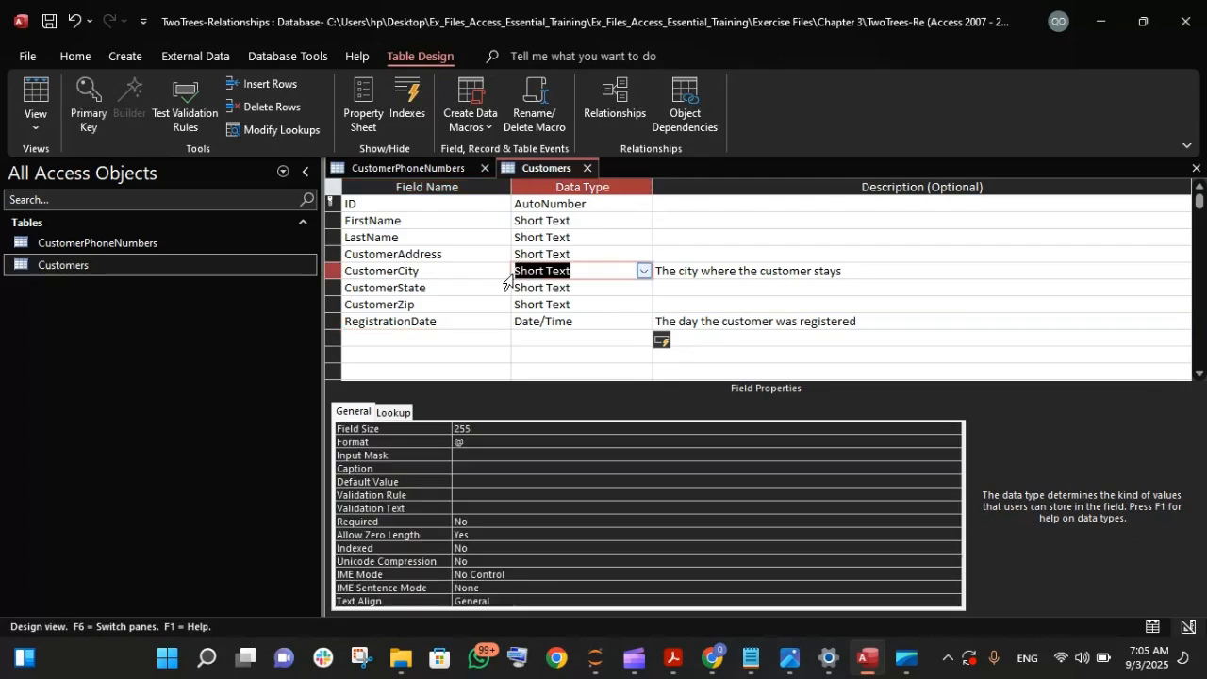
{"action": "left_click", "coordinate": [580, 241]}
{"action": "left_click", "coordinate": [716, 240]}
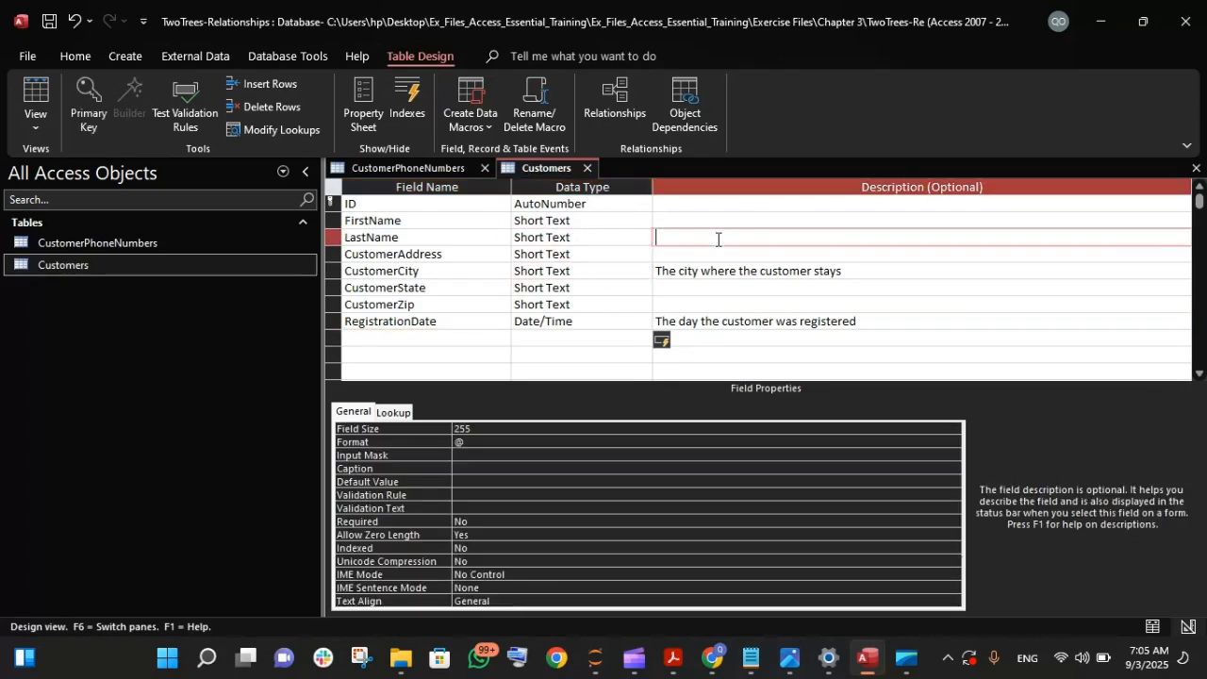
{"action": "key", "text": "Caps_Lock"}
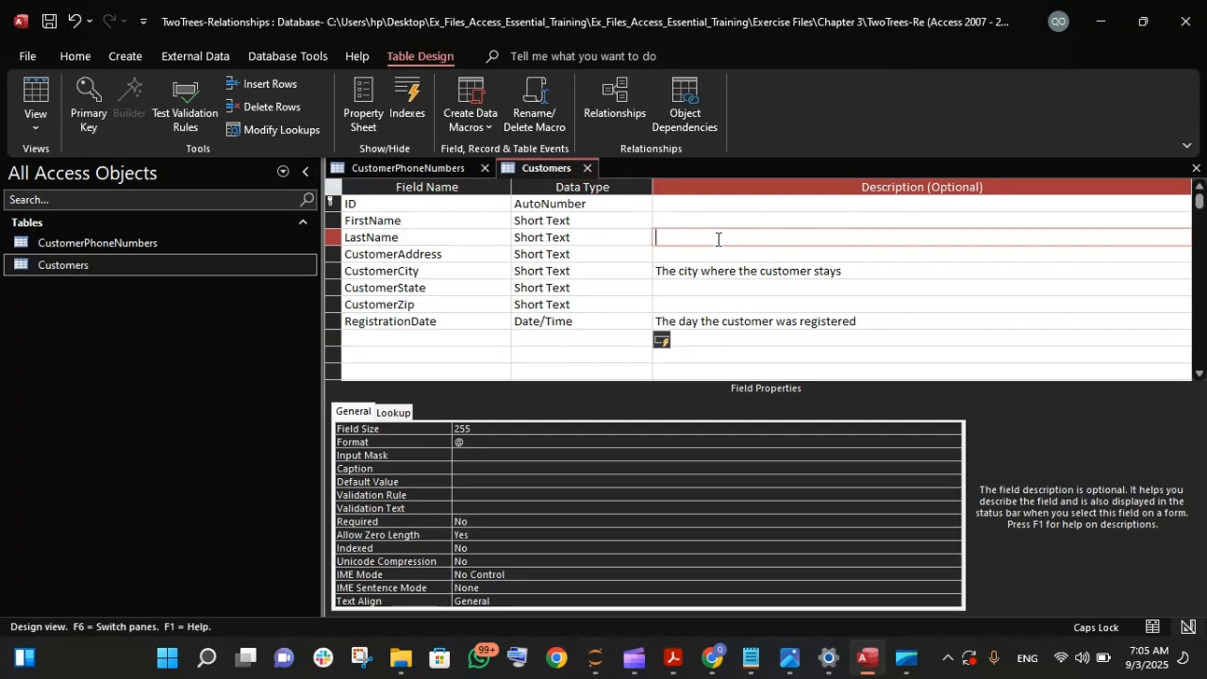
{"action": "type", "text": "Surname "}
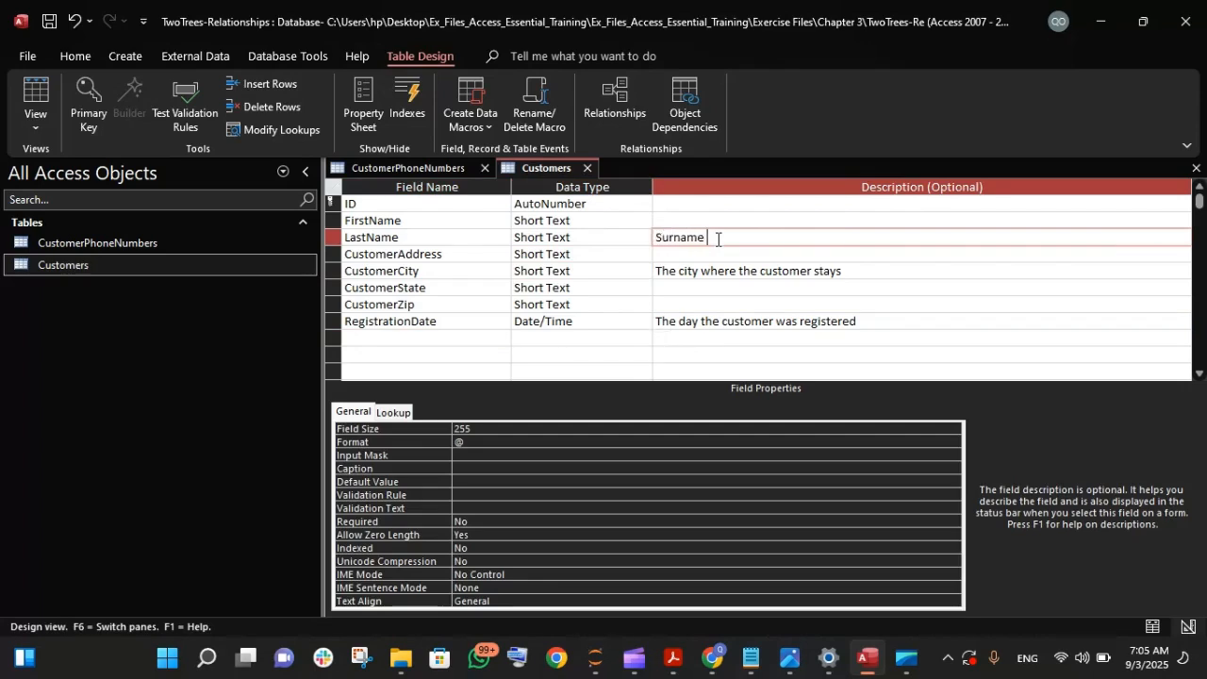
{"action": "type", "text": "of the customer"}
{"action": "key", "text": "Tab"}
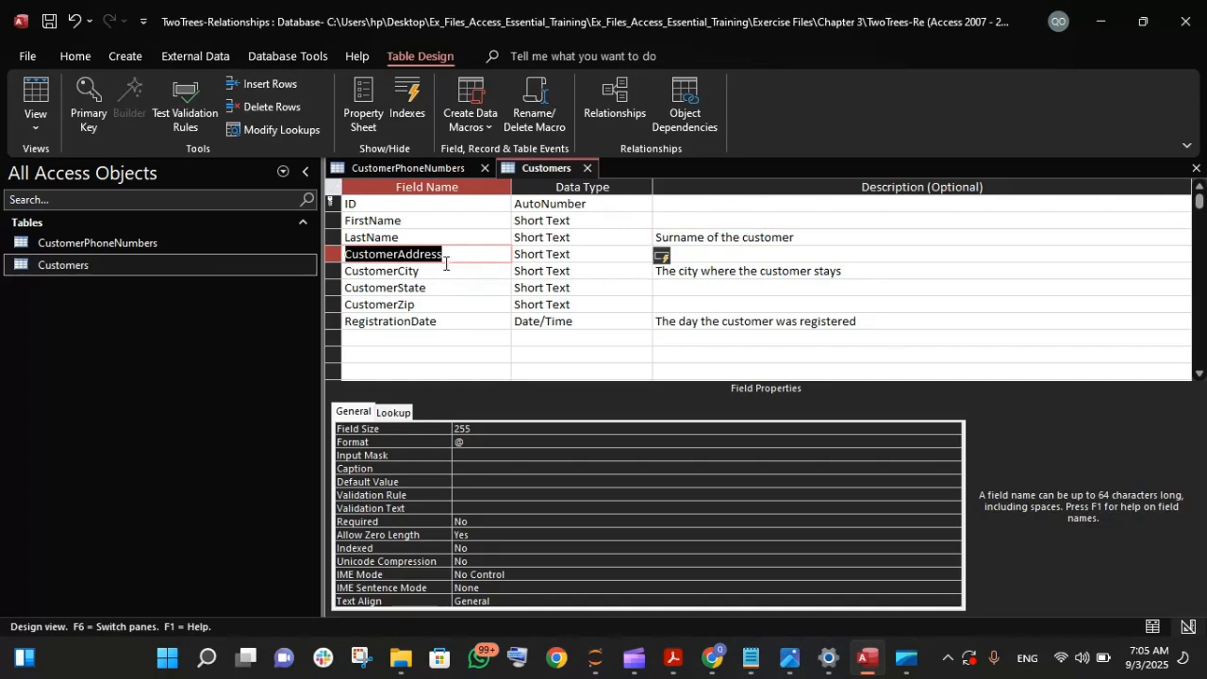
- Add a description to the CustomerAddress field saying it includes the house number and street of the customer
{"action": "left_click", "coordinate": [430, 241]}
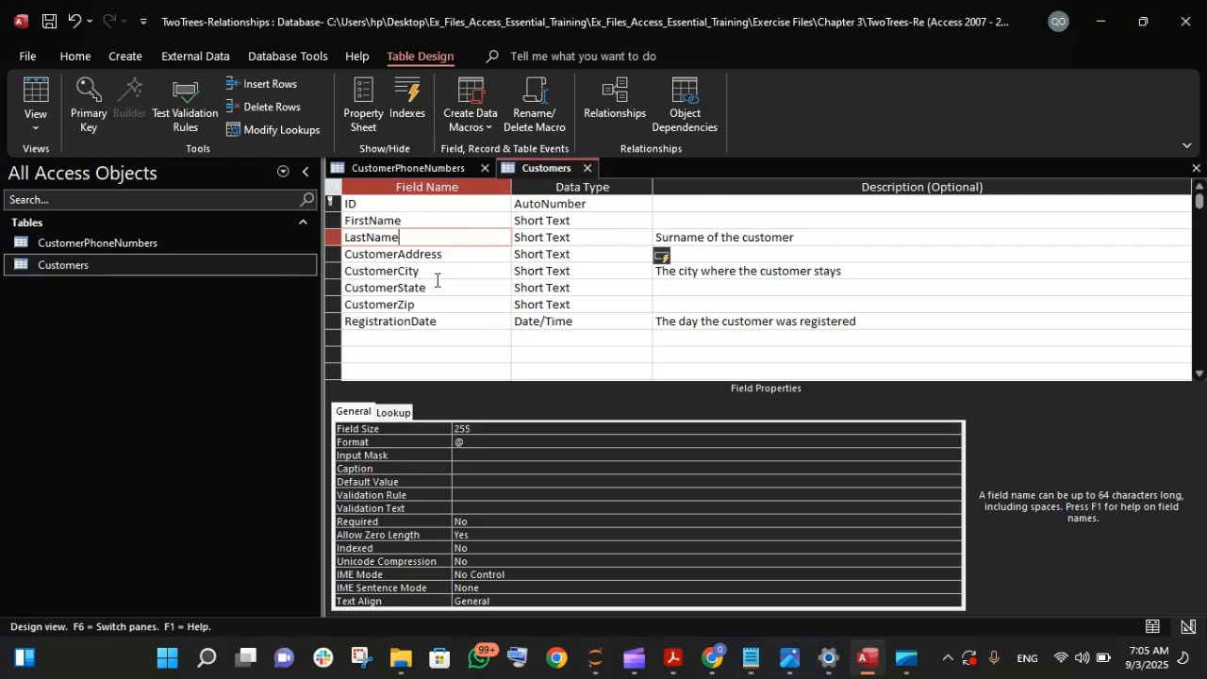
{"action": "left_click", "coordinate": [734, 259]}
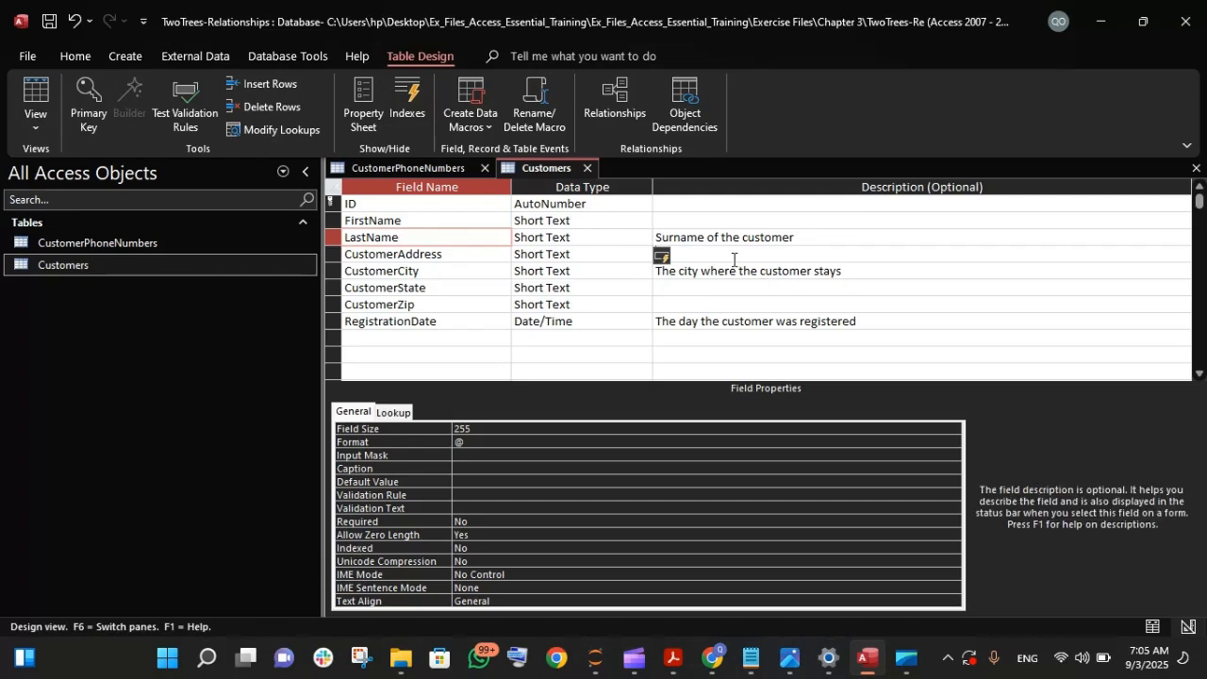
{"action": "key", "text": "Caps_Lock"}
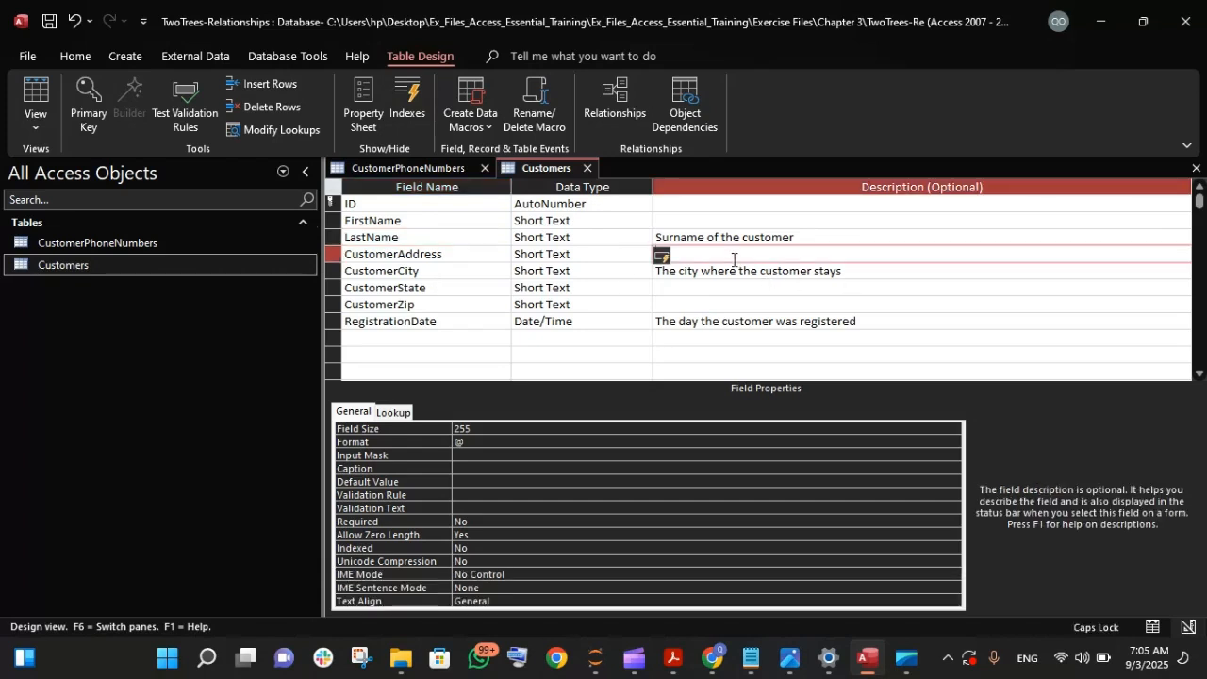
{"action": "key", "text": "Caps_Lock"}
{"action": "type", "text": "this inc"}
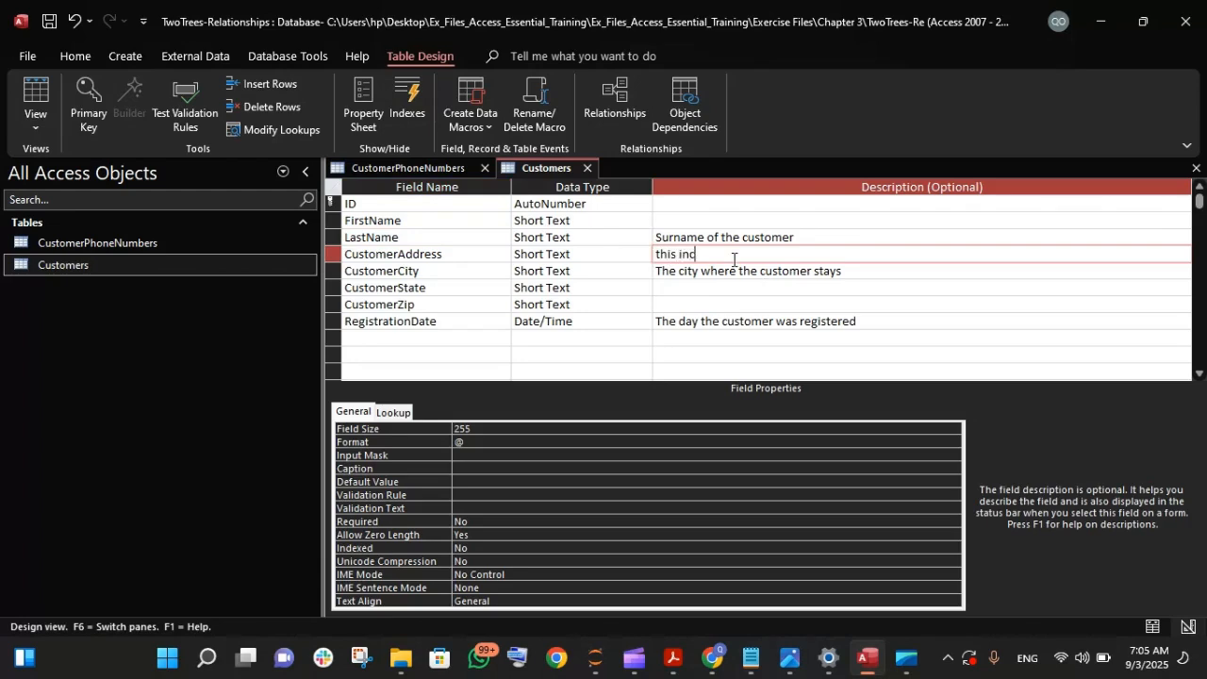
{"action": "type", "text": "lude the g=house number and str"}
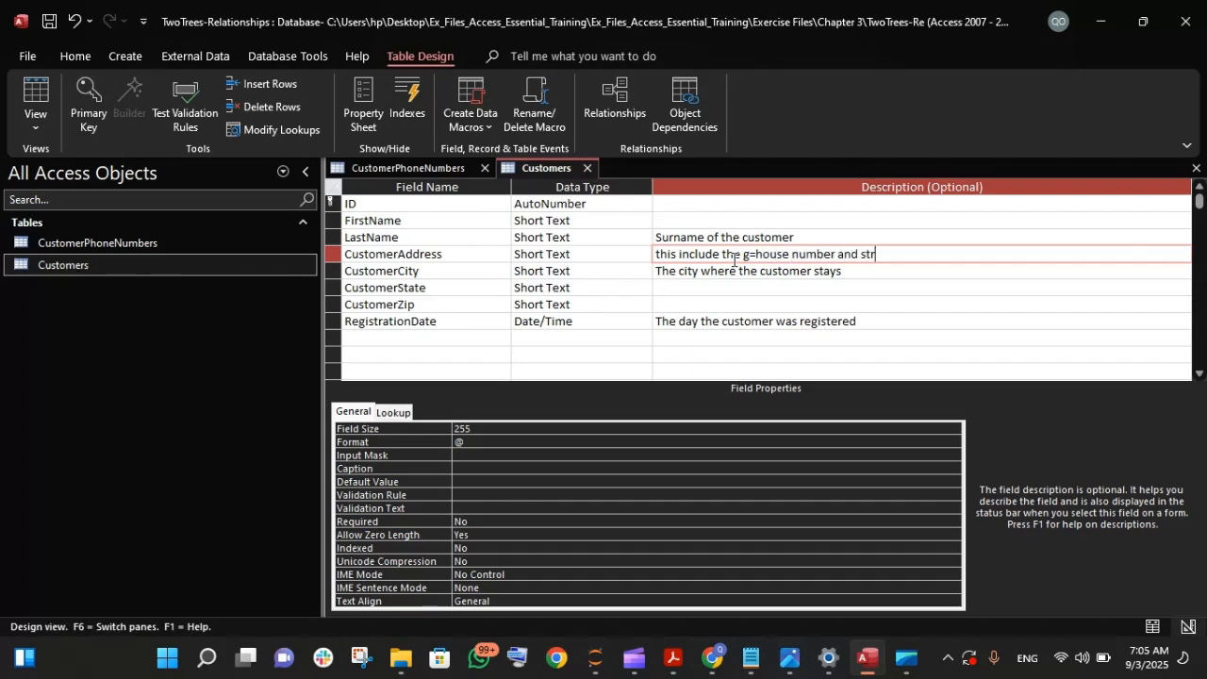
{"action": "type", "text": "eet f the customer"}
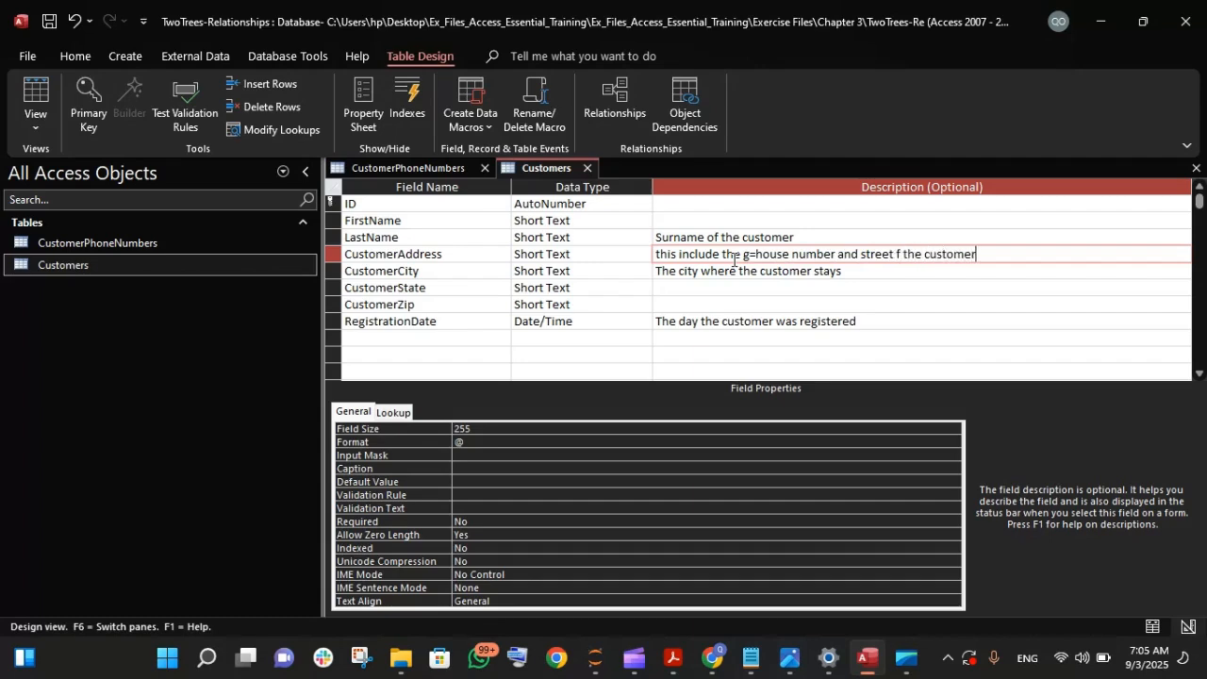
{"action": "key", "text": "Return"}
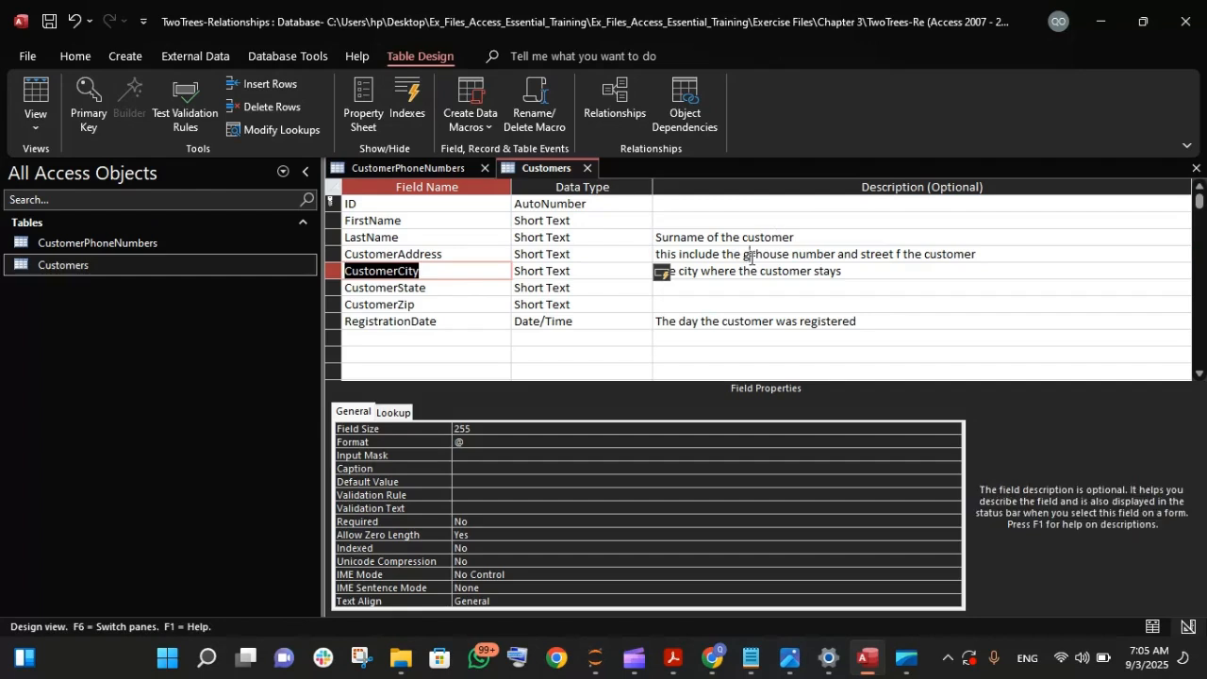
- Correct the CustomerAddress description to read "This includes the house number and street of the customer"
{"action": "left_click", "coordinate": [750, 256]}
{"action": "key", "text": "BackSpace"}
{"action": "key", "text": "BackSpace"}
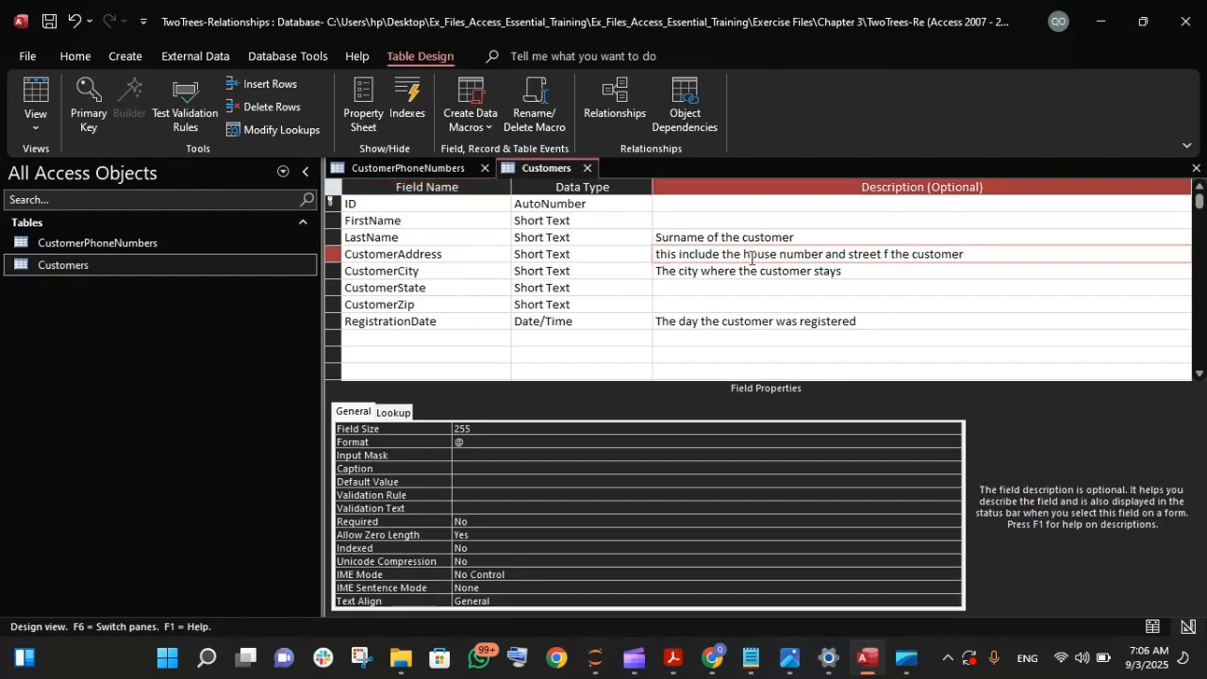
{"action": "left_click", "coordinate": [658, 256]}
{"action": "key", "text": "Delete"}
{"action": "key", "text": "Caps_Lock"}
{"action": "type", "text": "T"}
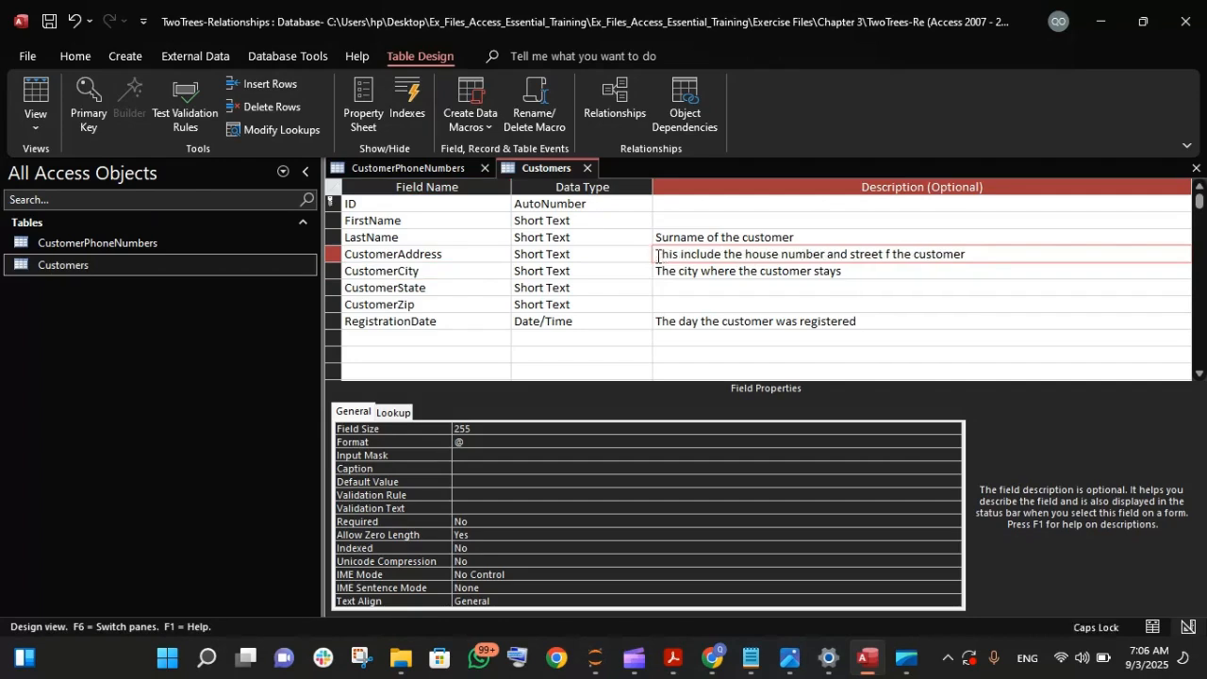
{"action": "left_click", "coordinate": [720, 256]}
{"action": "type", "text": "S"}
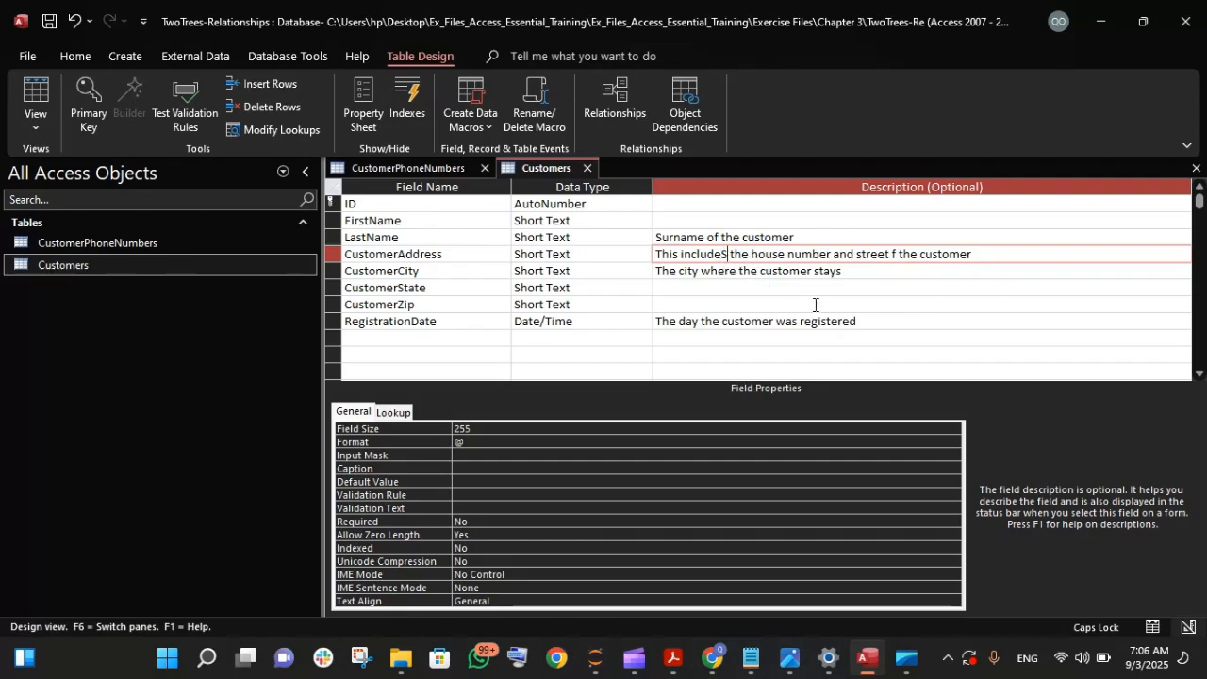
{"action": "key", "text": "BackSpace"}
{"action": "key", "text": "Caps_Lock"}
{"action": "type", "text": "s"}
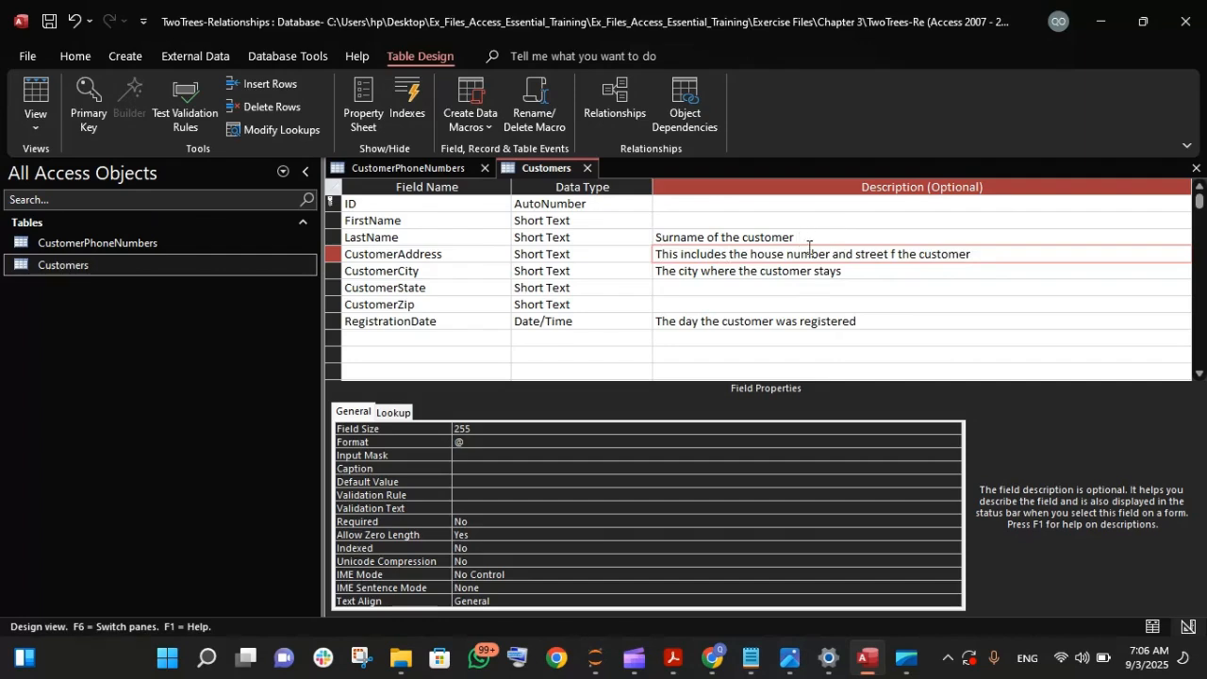
{"action": "left_click", "coordinate": [890, 255]}
{"action": "type", "text": "of"}
{"action": "key", "text": "Return"}
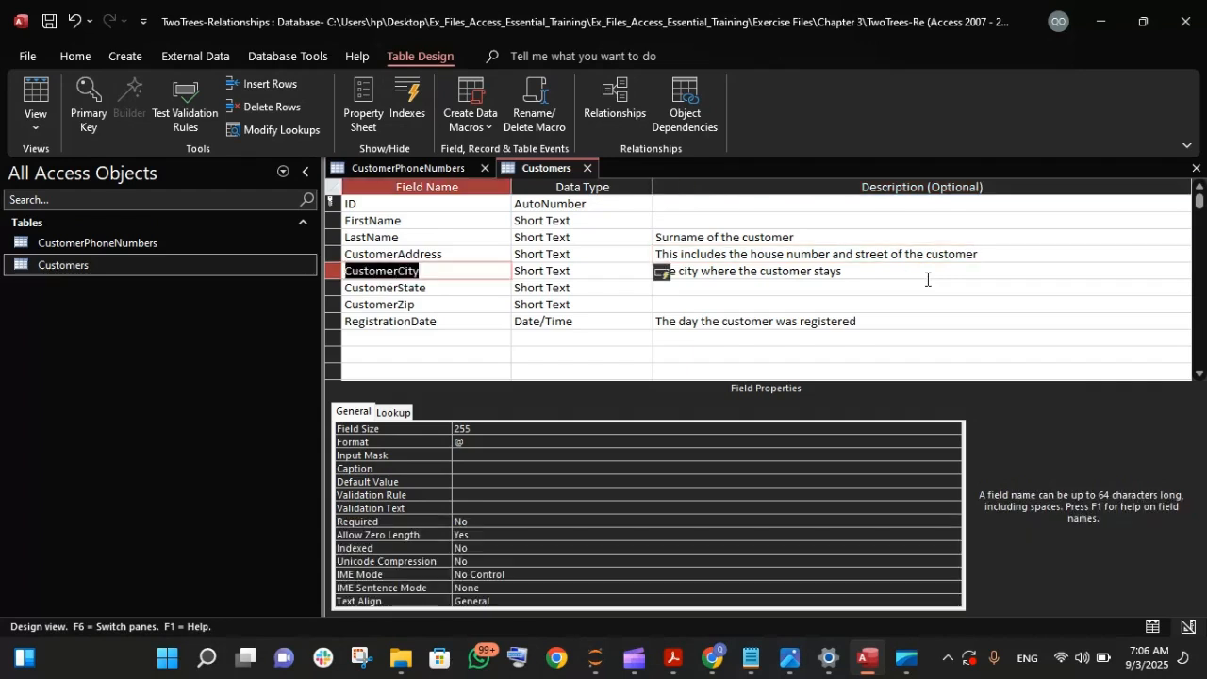
- Switch the Customers table to Datasheet View and save its design changes
{"action": "left_click", "coordinate": [854, 254]}
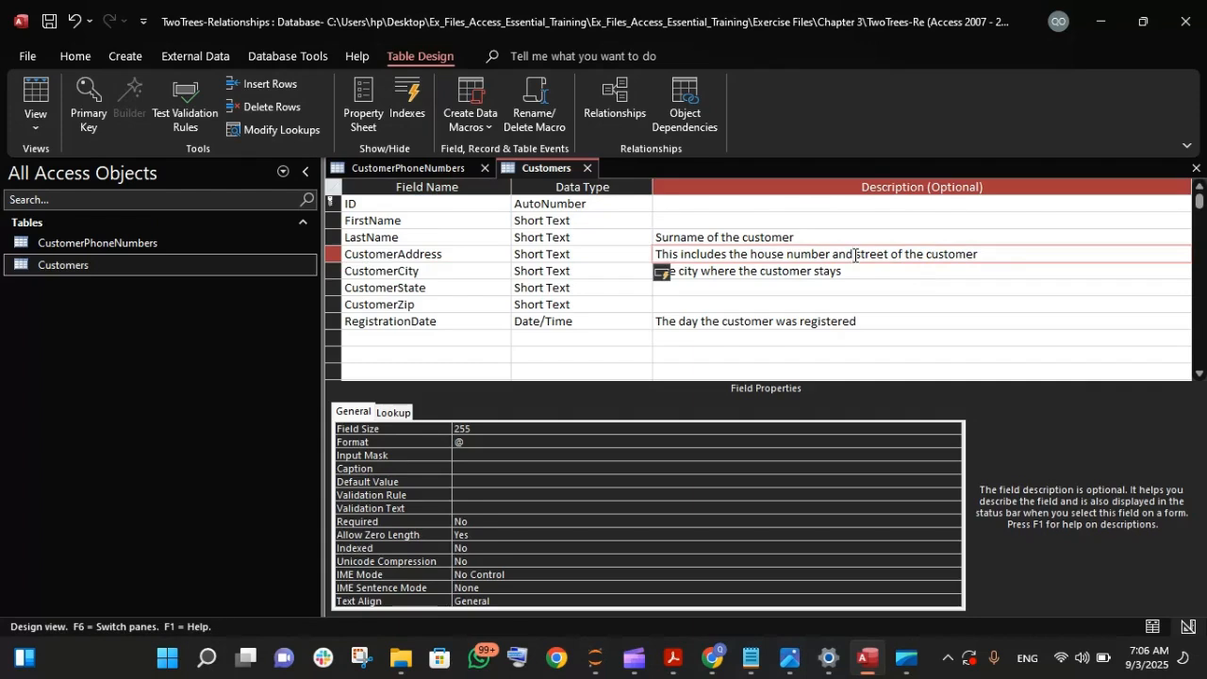
{"action": "left_click", "coordinate": [625, 205]}
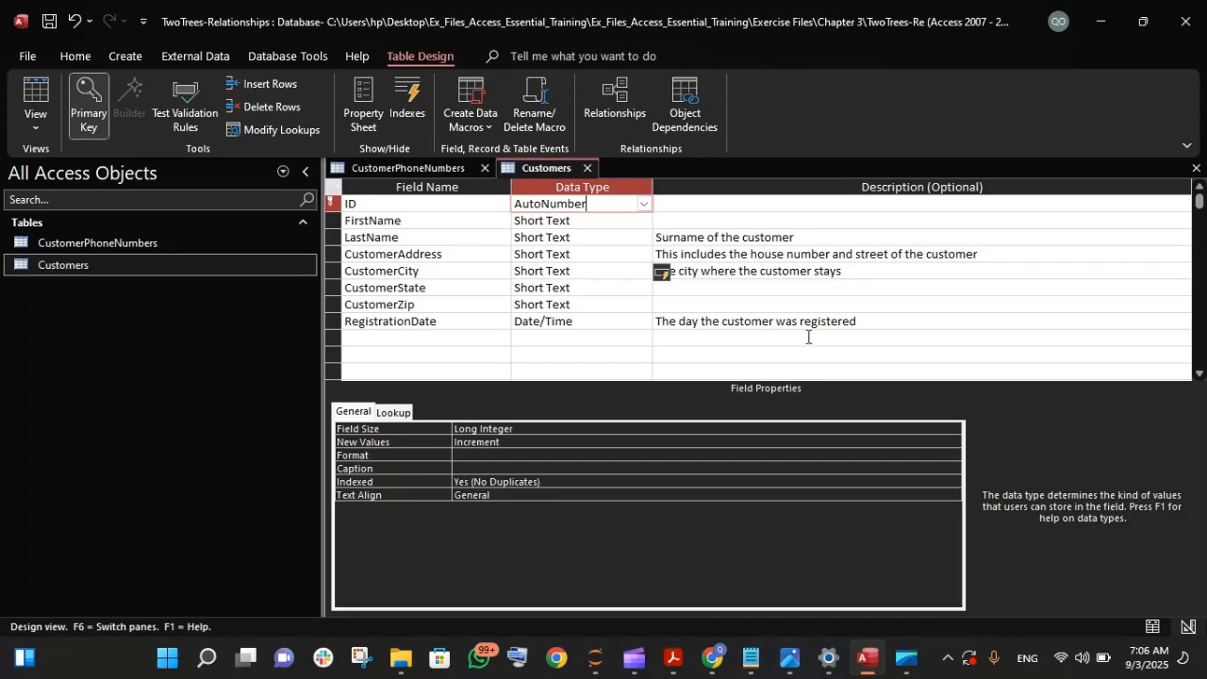
{"action": "left_click", "coordinate": [793, 304]}
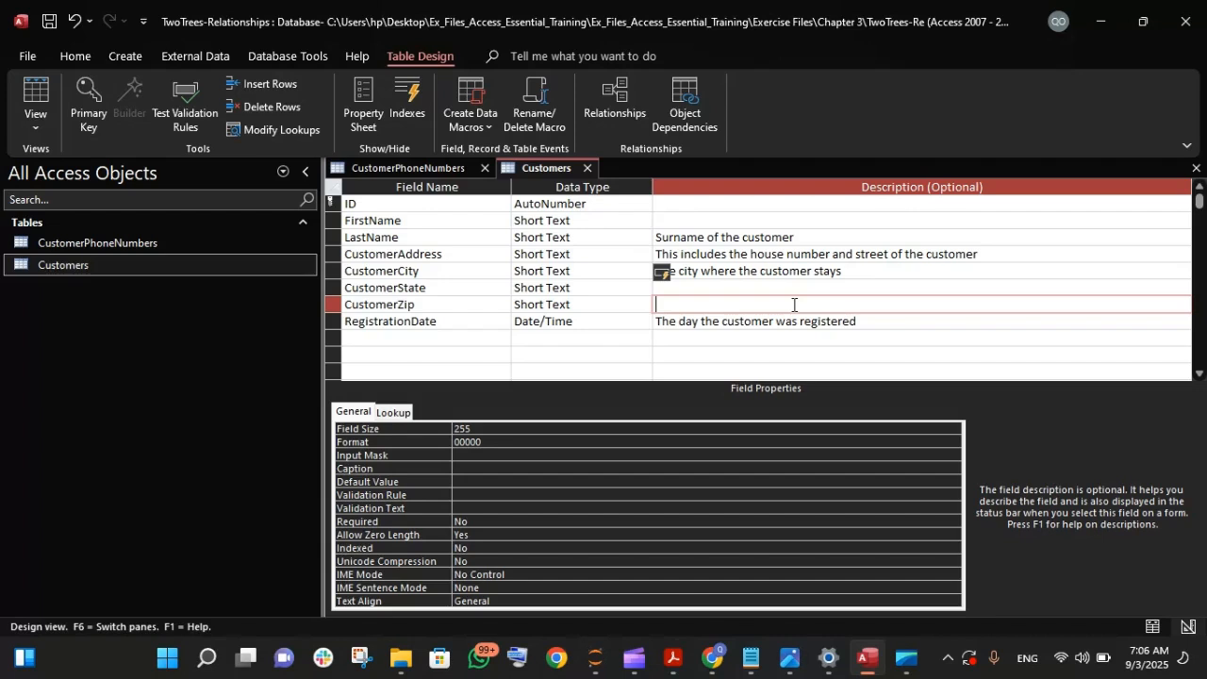
{"action": "left_click", "coordinate": [39, 132]}
{"action": "left_click", "coordinate": [75, 161]}
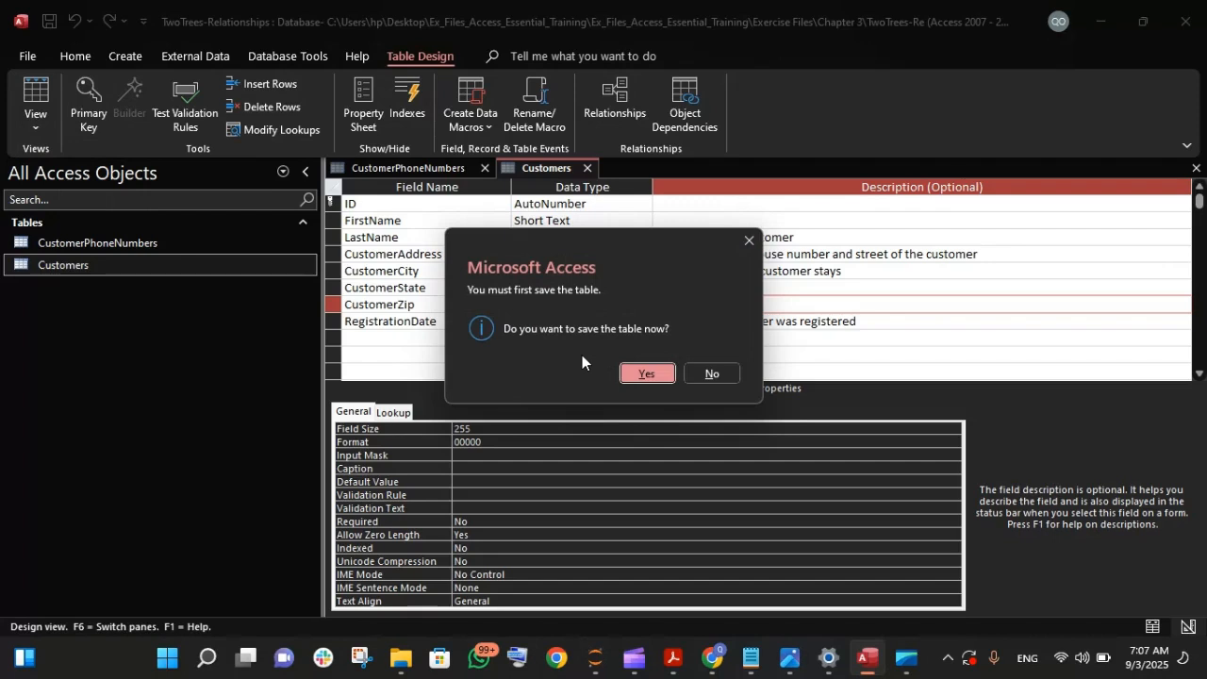
{"action": "left_click", "coordinate": [641, 373]}
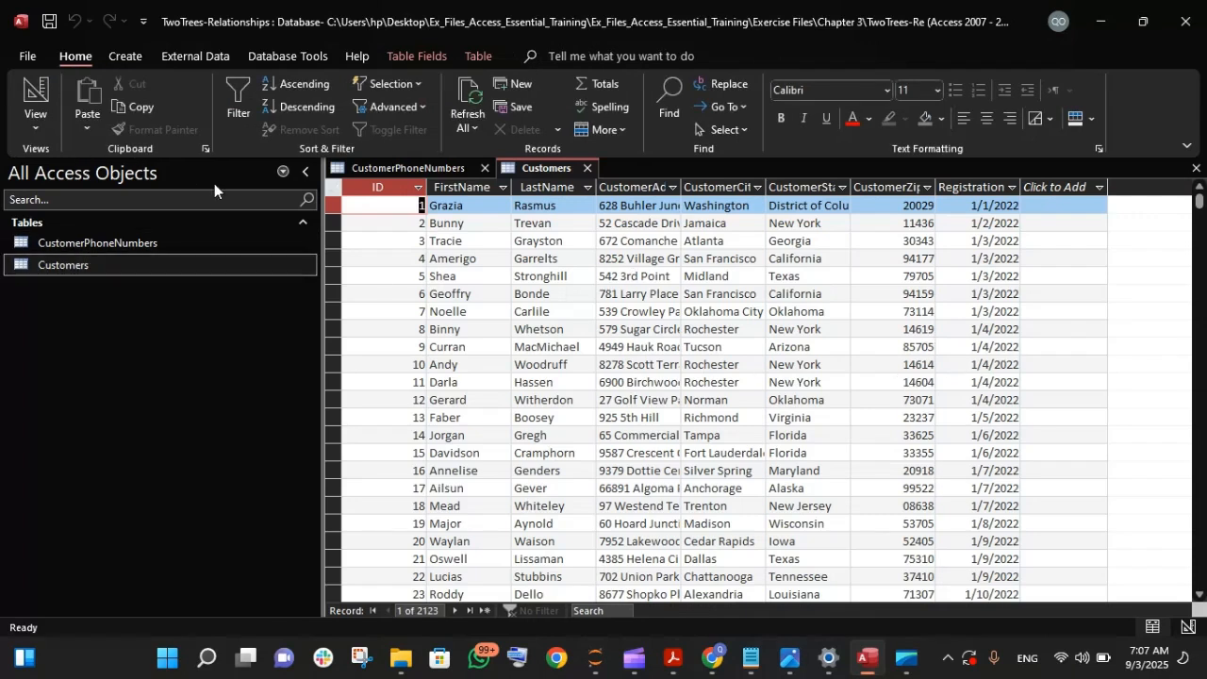
- Return the Customers table to Design View and insert a blank field row above CustomerAddress
{"action": "right_click", "coordinate": [538, 170]}
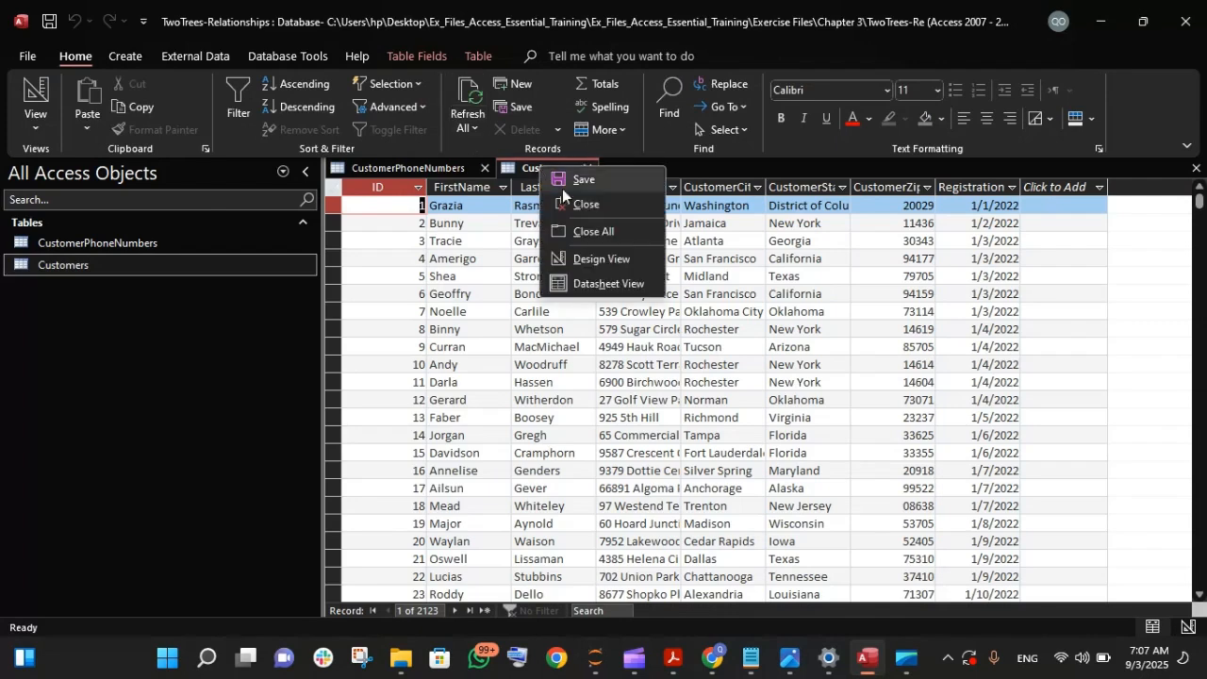
{"action": "left_click", "coordinate": [595, 257]}
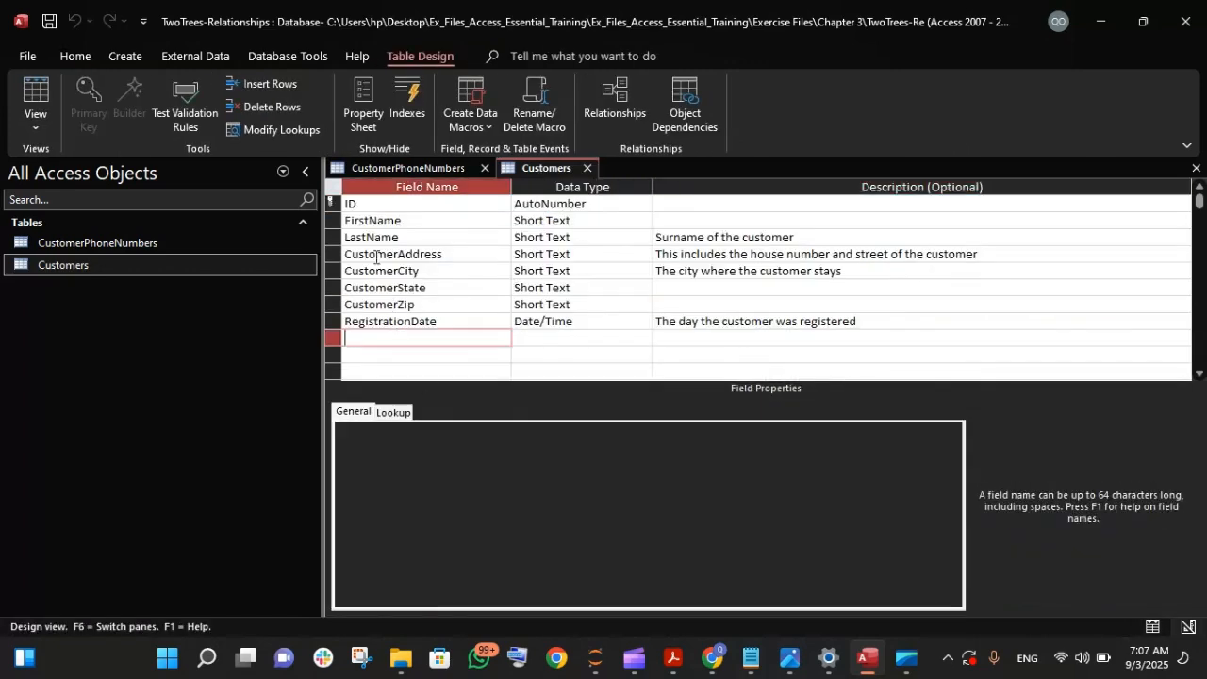
{"action": "left_click", "coordinate": [334, 254]}
{"action": "right_click", "coordinate": [336, 255]}
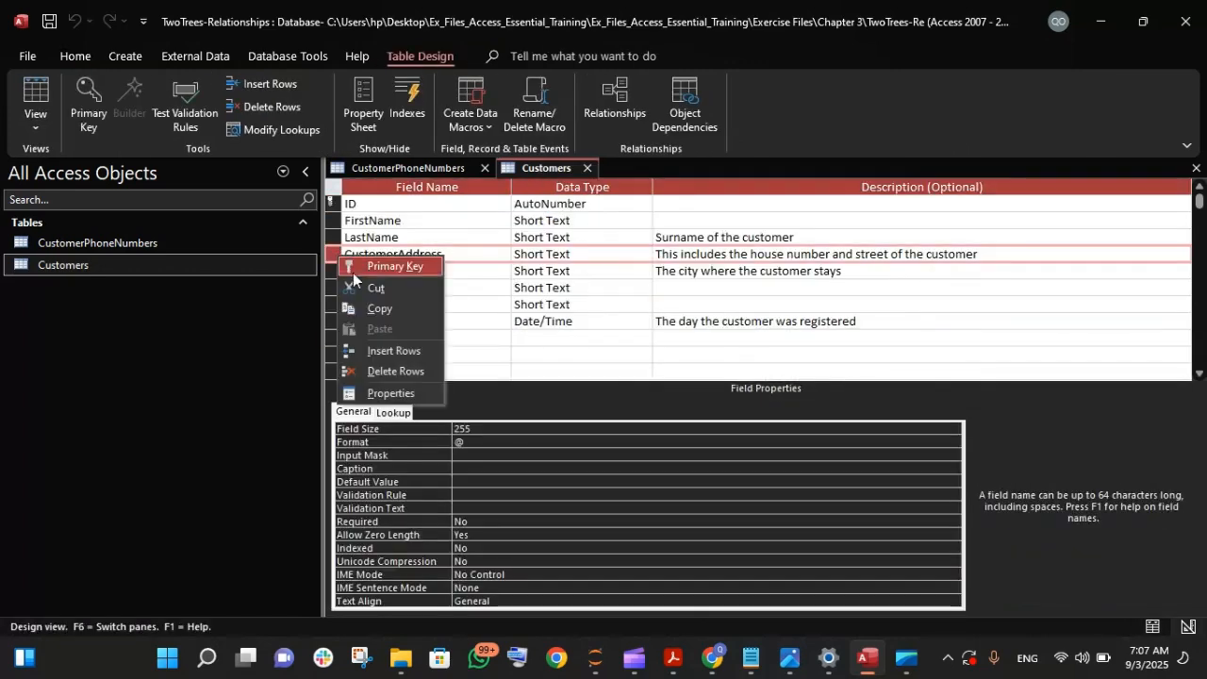
{"action": "left_click", "coordinate": [382, 350]}
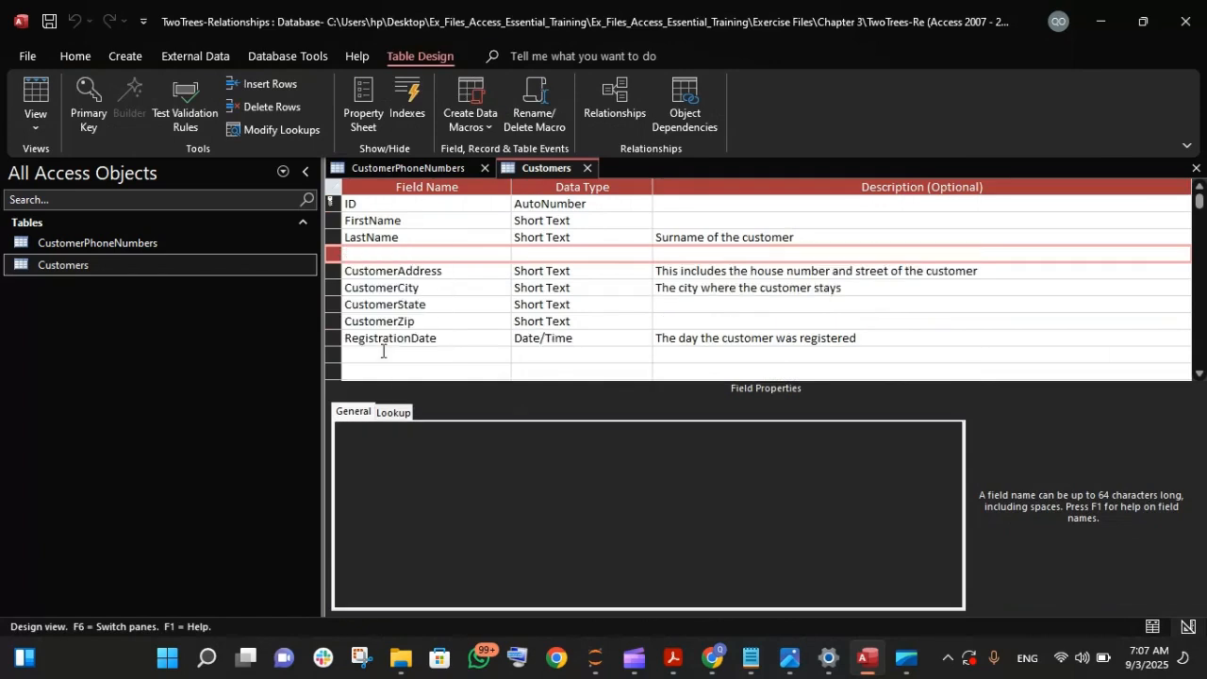
- Name the new field above CustomerAddress "Customercomplain" and give it the Short Text data type
{"action": "left_click", "coordinate": [368, 249]}
{"action": "key", "text": "Caps_Lock"}
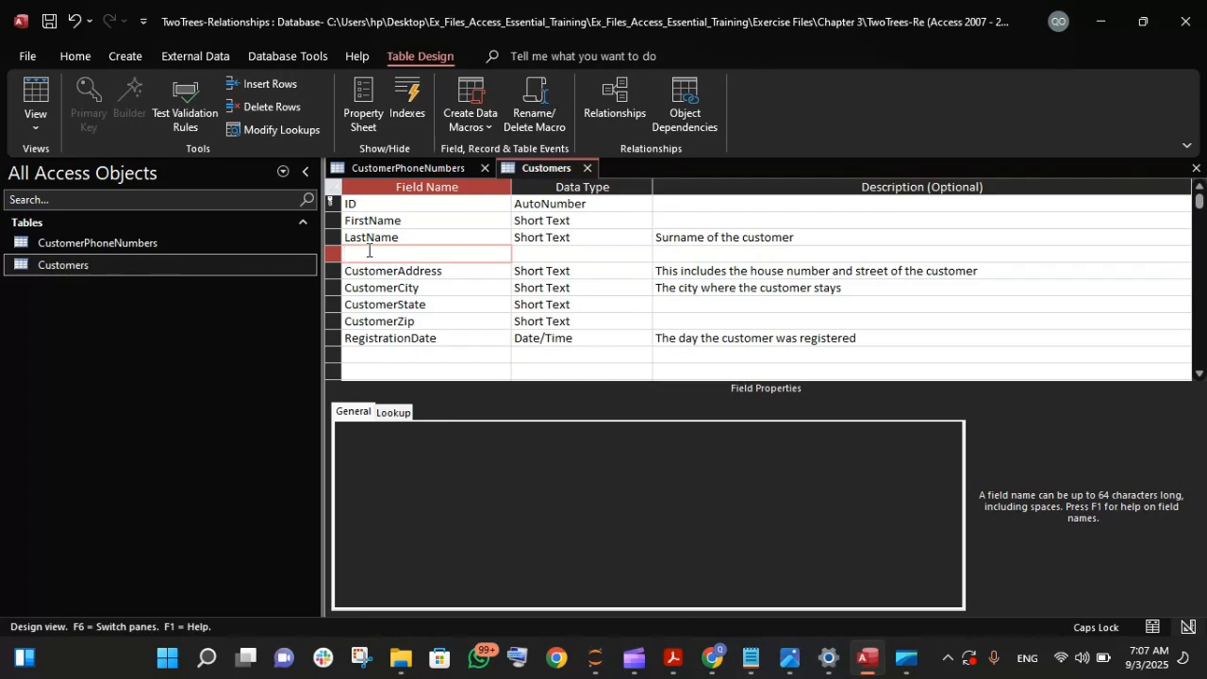
{"action": "type", "text": "C"}
{"action": "key", "text": "Caps_Lock"}
{"action": "type", "text": "ustomer"}
{"action": "key", "text": "BackSpace"}
{"action": "key", "text": "BackSpace"}
{"action": "type", "text": "er's"}
{"action": "key", "text": "BackSpace"}
{"action": "type", "text": "s"}
{"action": "key", "text": "BackSpace"}
{"action": "key", "text": "BackSpace"}
{"action": "type", "text": "complain"}
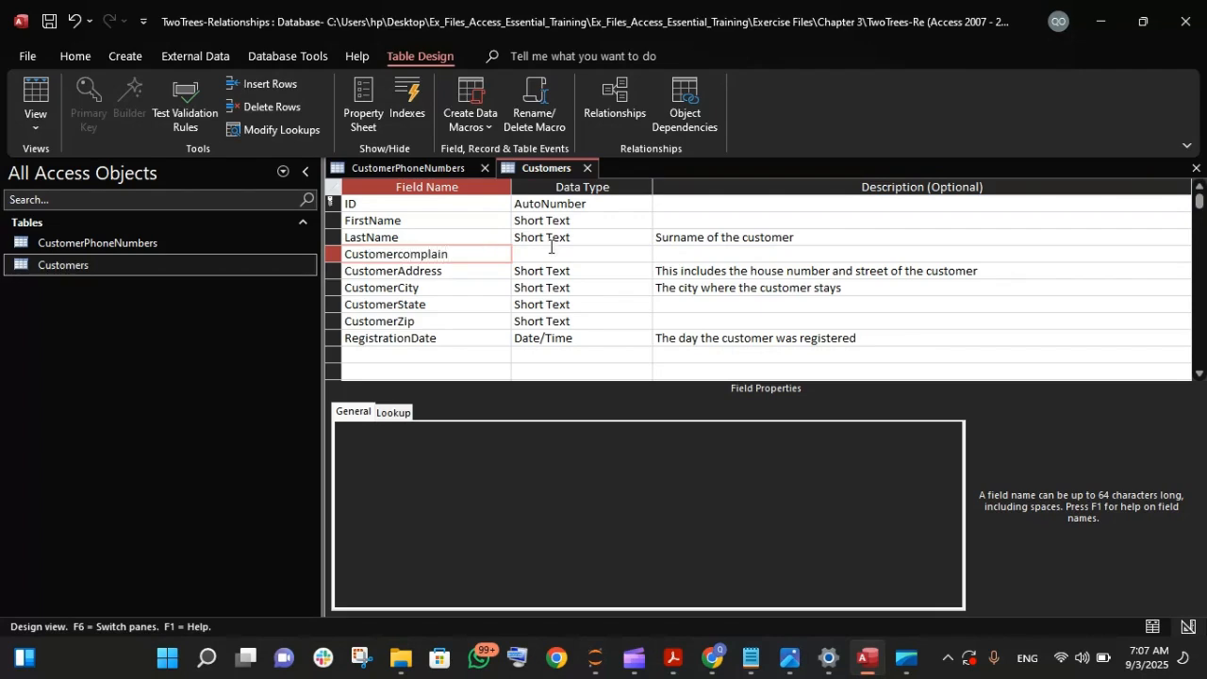
{"action": "left_click", "coordinate": [551, 247]}
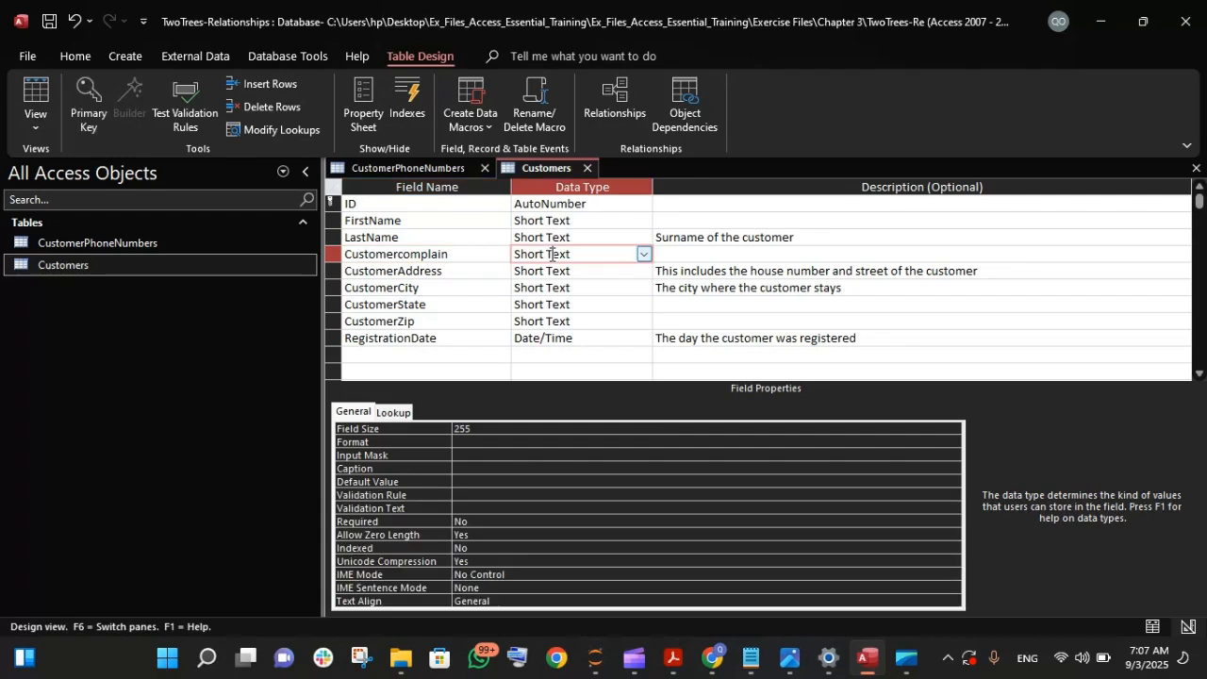
{"action": "left_click", "coordinate": [647, 256]}
{"action": "left_click", "coordinate": [624, 271]}
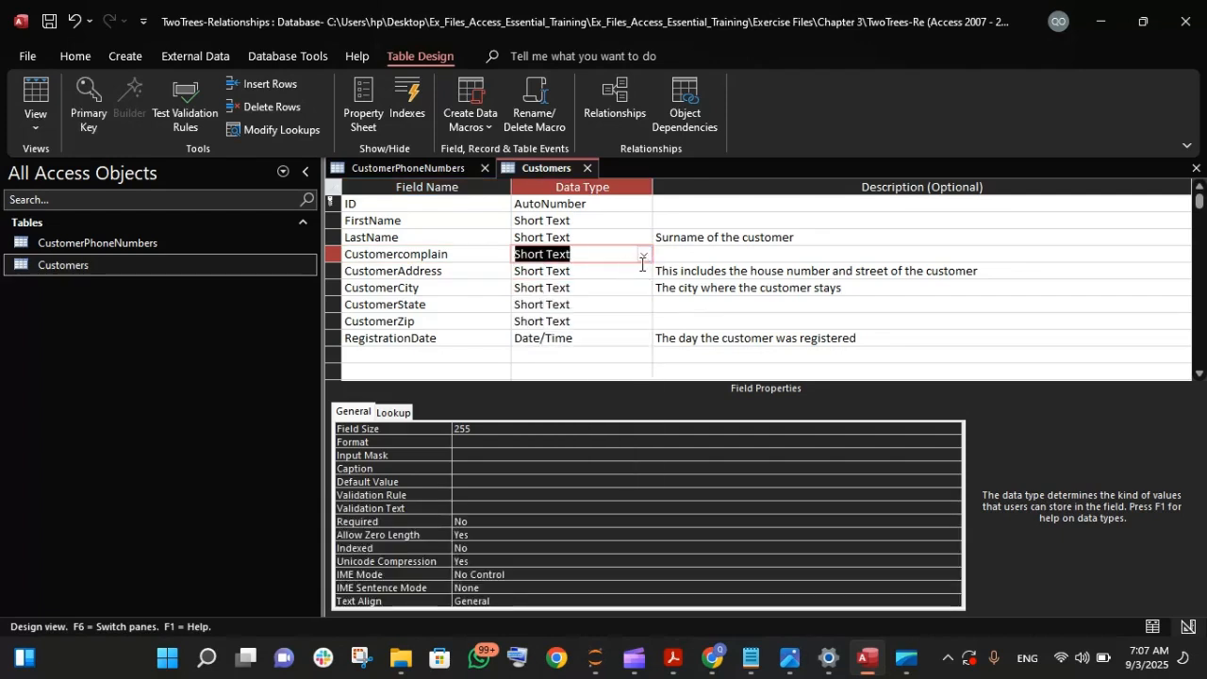
- Enter "Thsi is the complain made by a customer" as the description of the Customercomplain field
{"action": "left_click", "coordinate": [671, 255]}
{"action": "key", "text": "Caps_Lock"}
{"action": "type", "text": "T"}
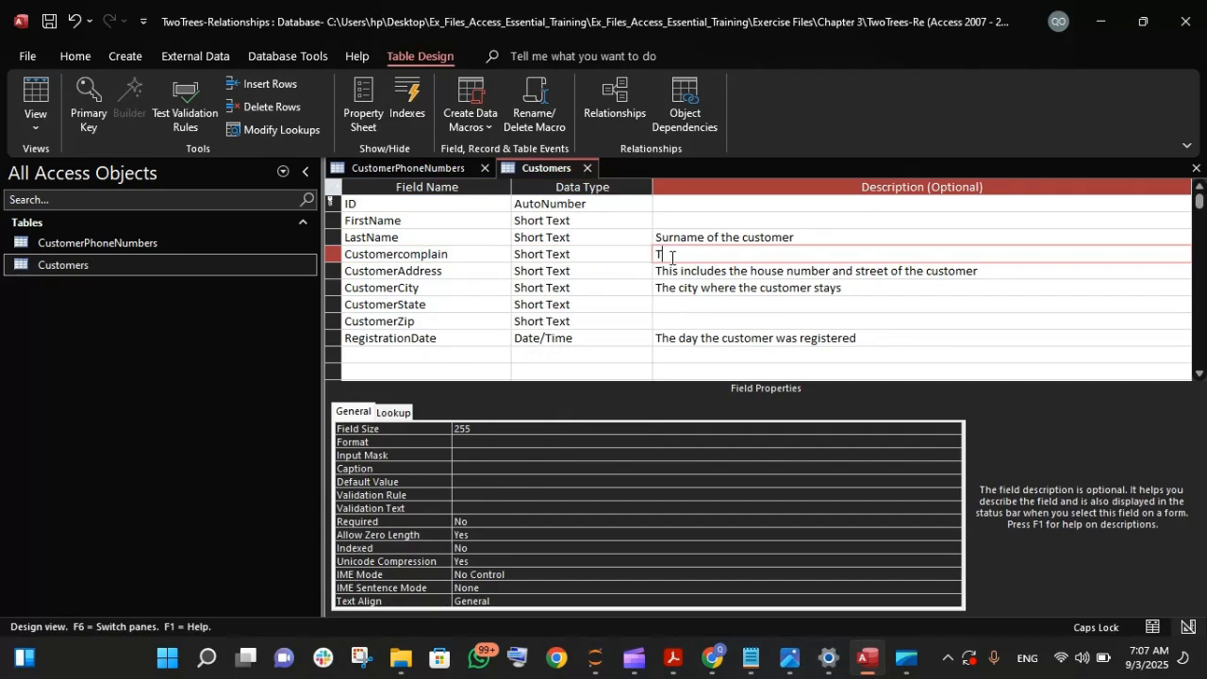
{"action": "key", "text": "Caps_Lock"}
{"action": "type", "text": "his is the complaine"}
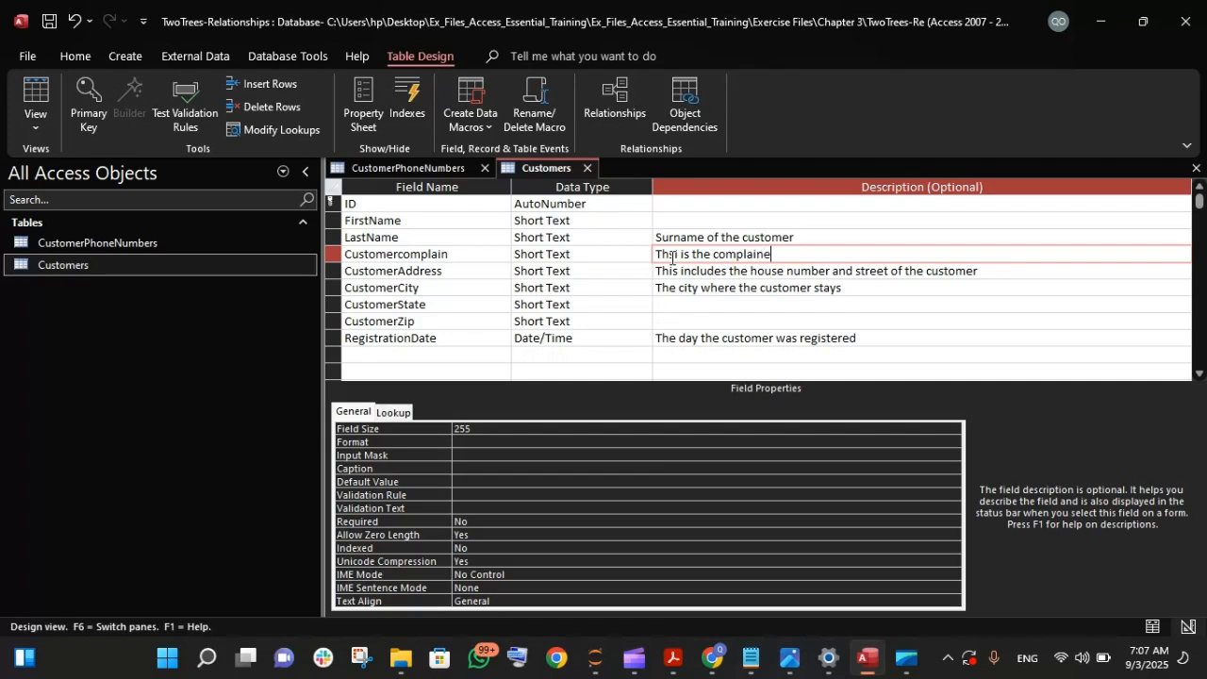
{"action": "key", "text": "BackSpace"}
{"action": "type", "text": "made by a customer"}
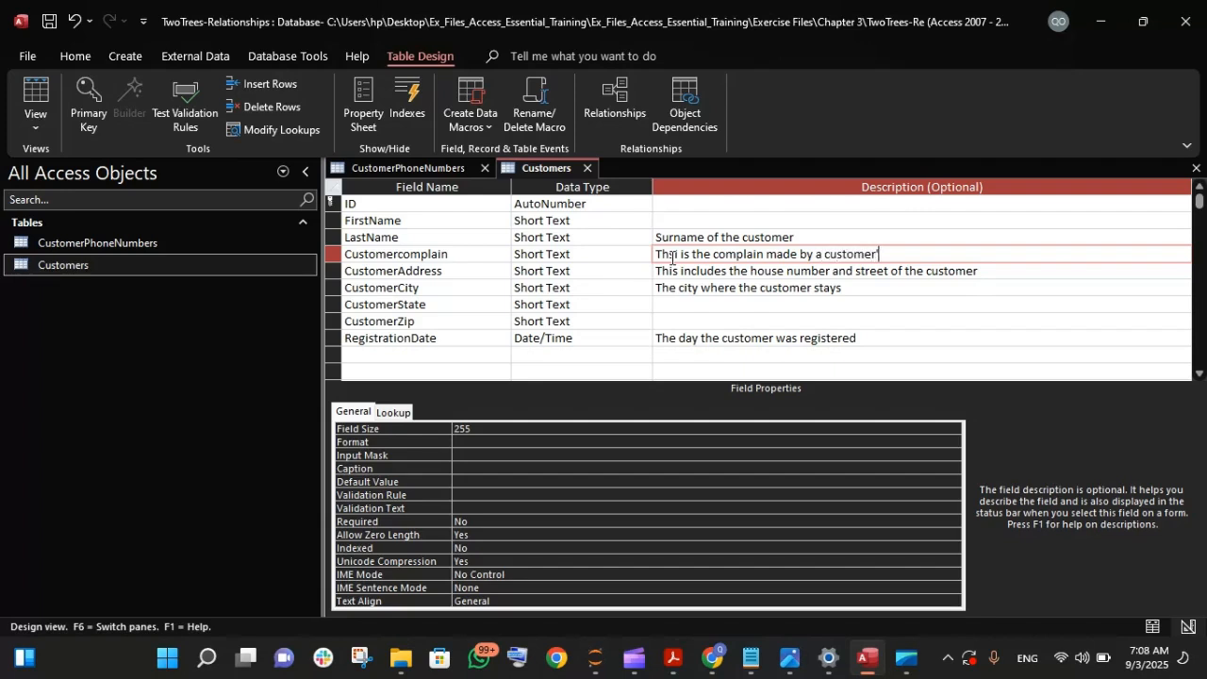
{"action": "key", "text": "Return"}
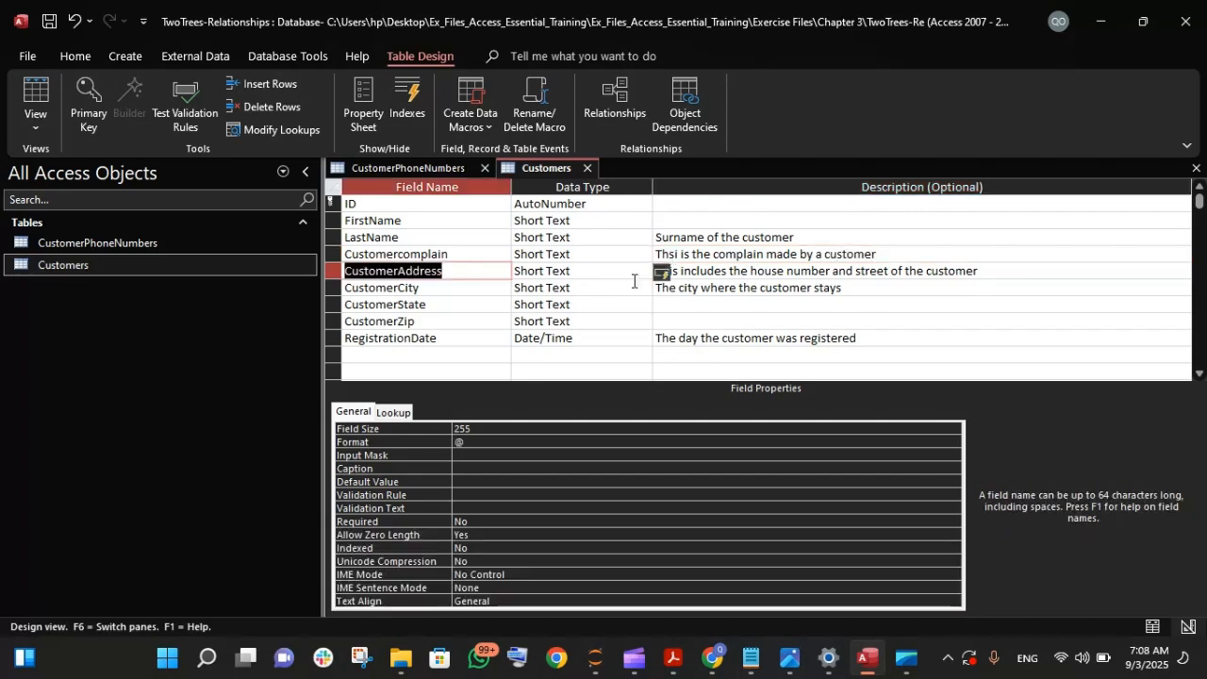
- Change the data type of the Customercomplain field to Long Text
{"action": "left_click", "coordinate": [590, 254]}
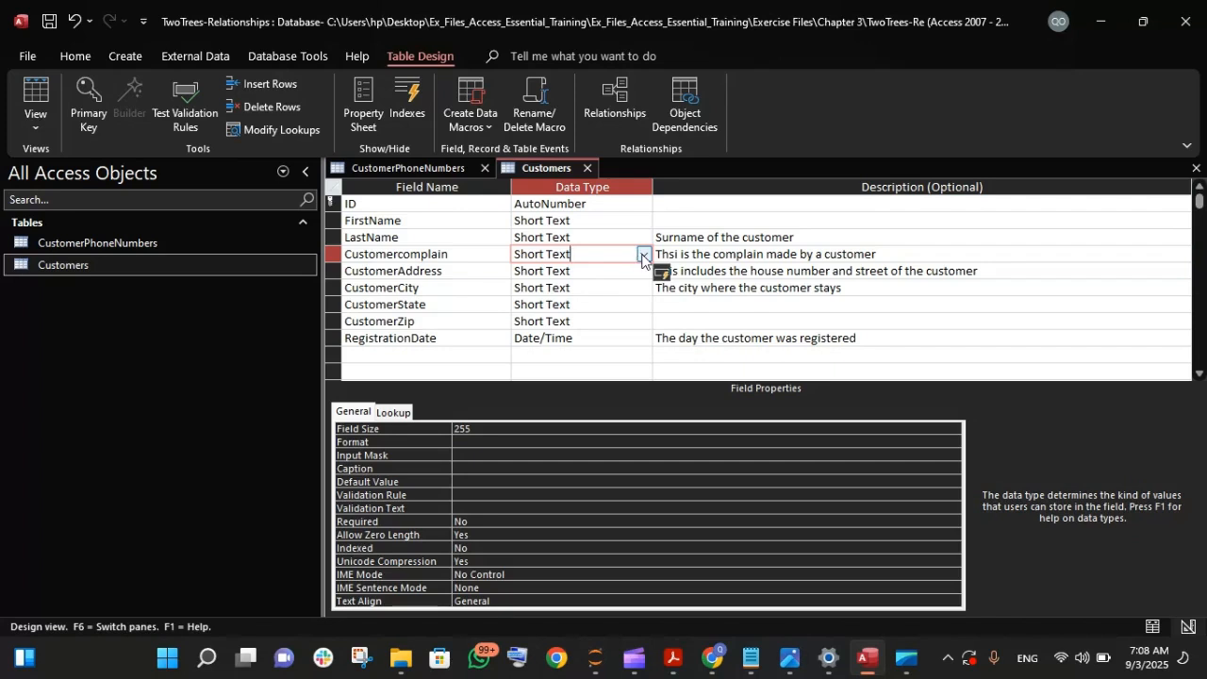
{"action": "left_click", "coordinate": [630, 238]}
{"action": "left_click", "coordinate": [644, 239]}
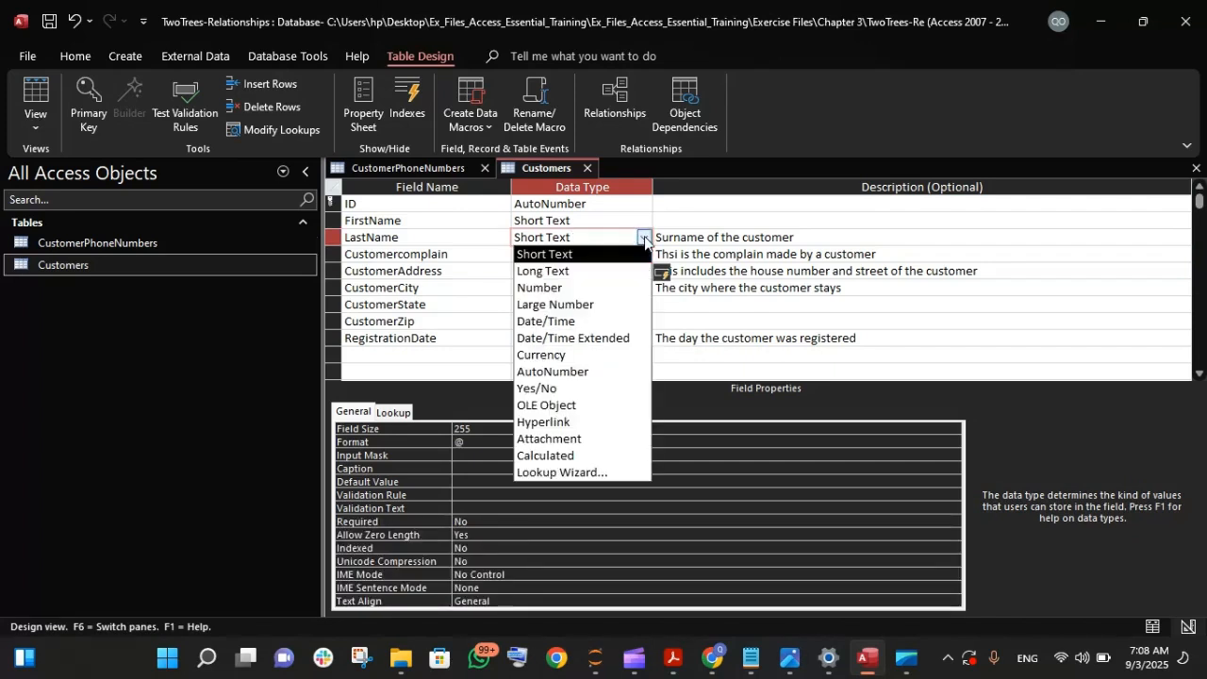
{"action": "left_click", "coordinate": [644, 239]}
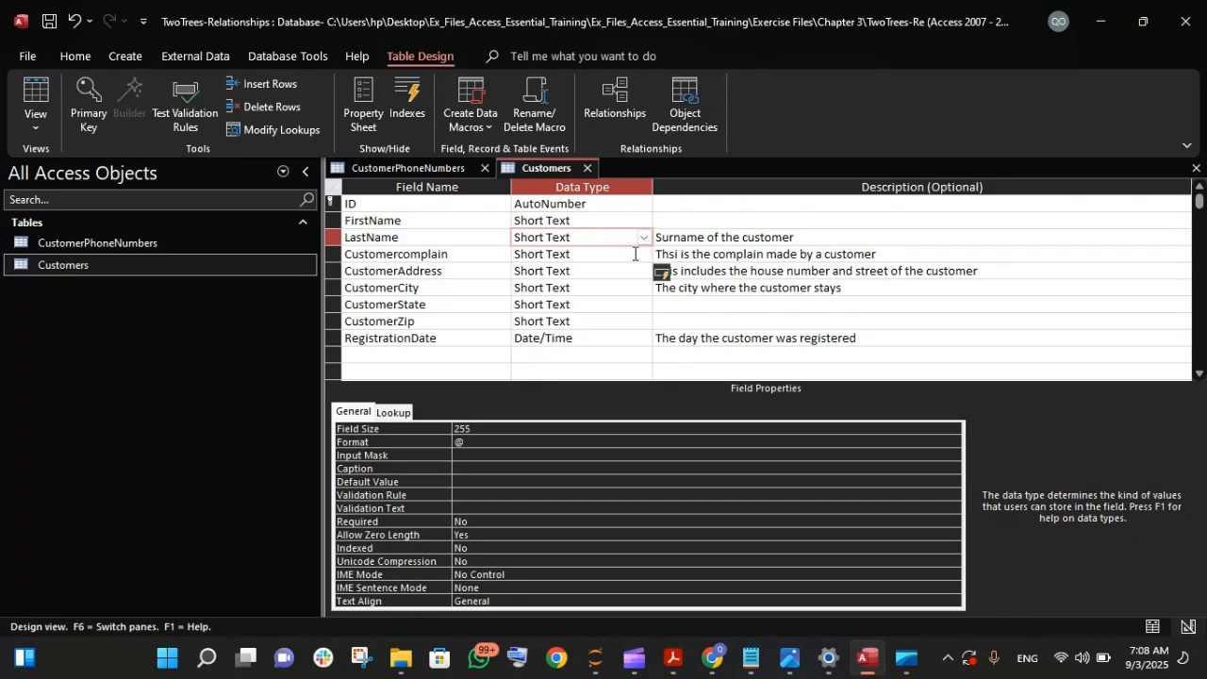
{"action": "left_click", "coordinate": [648, 259]}
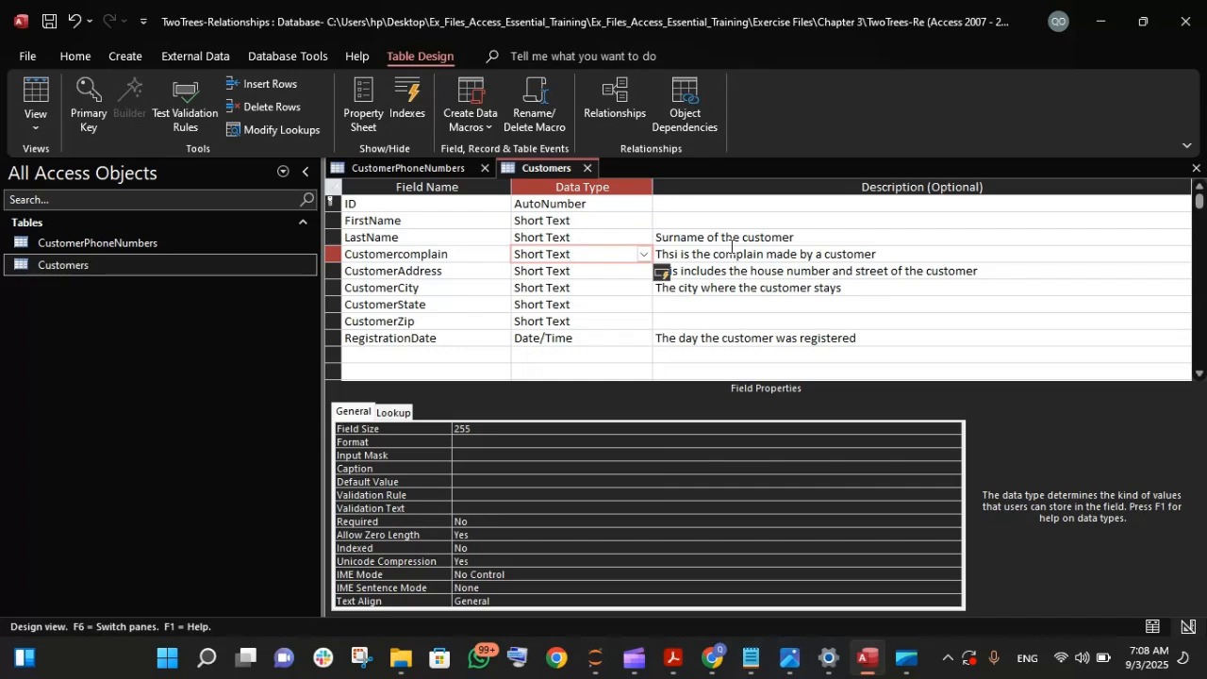
{"action": "left_click", "coordinate": [643, 254]}
{"action": "left_click", "coordinate": [617, 286]}
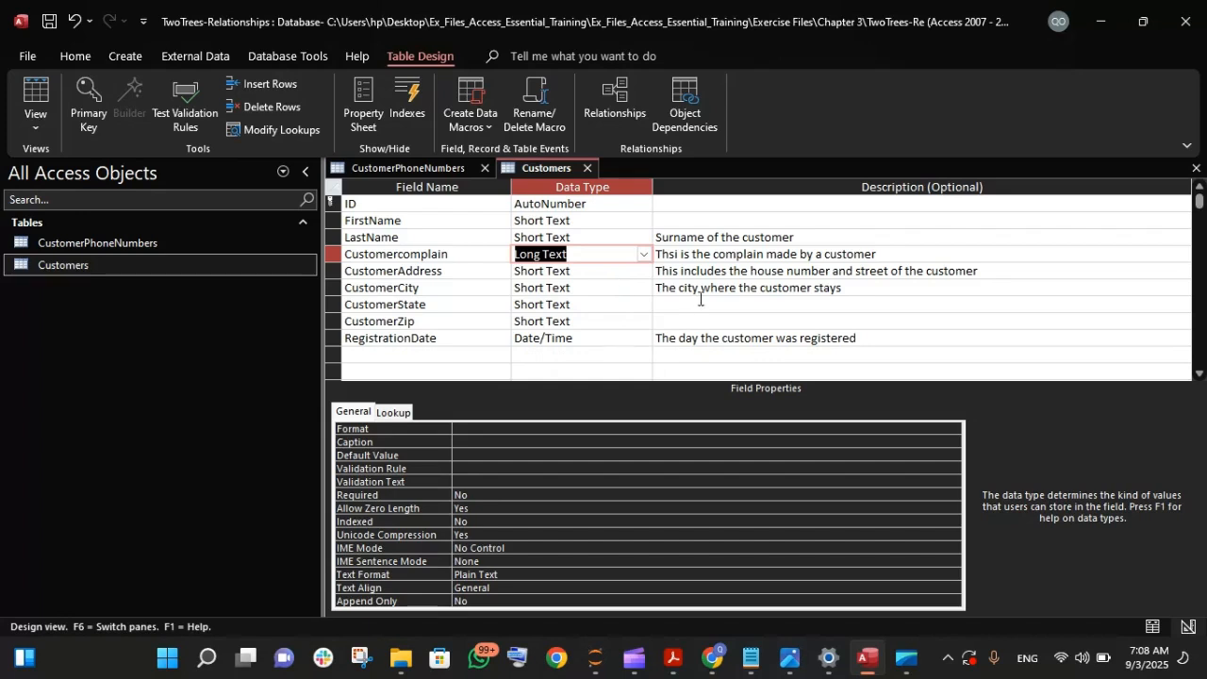
- Review the data types available for the CustomerCity field without changing its type
{"action": "left_click", "coordinate": [608, 283]}
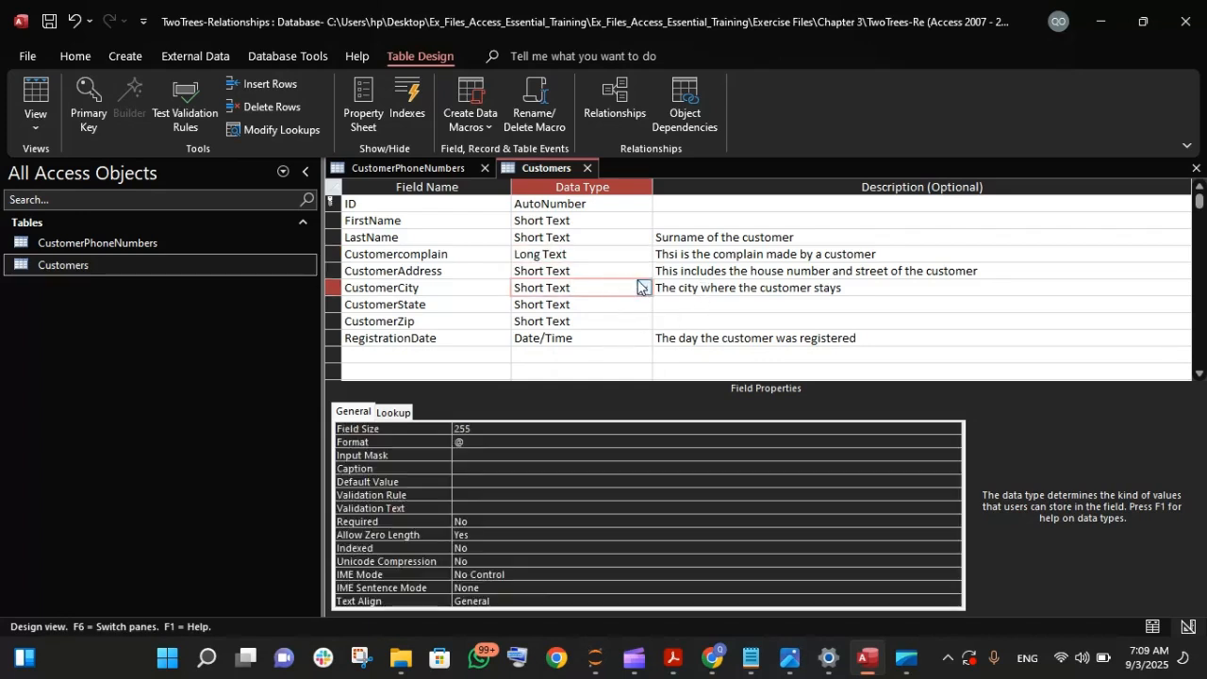
{"action": "left_click", "coordinate": [643, 287]}
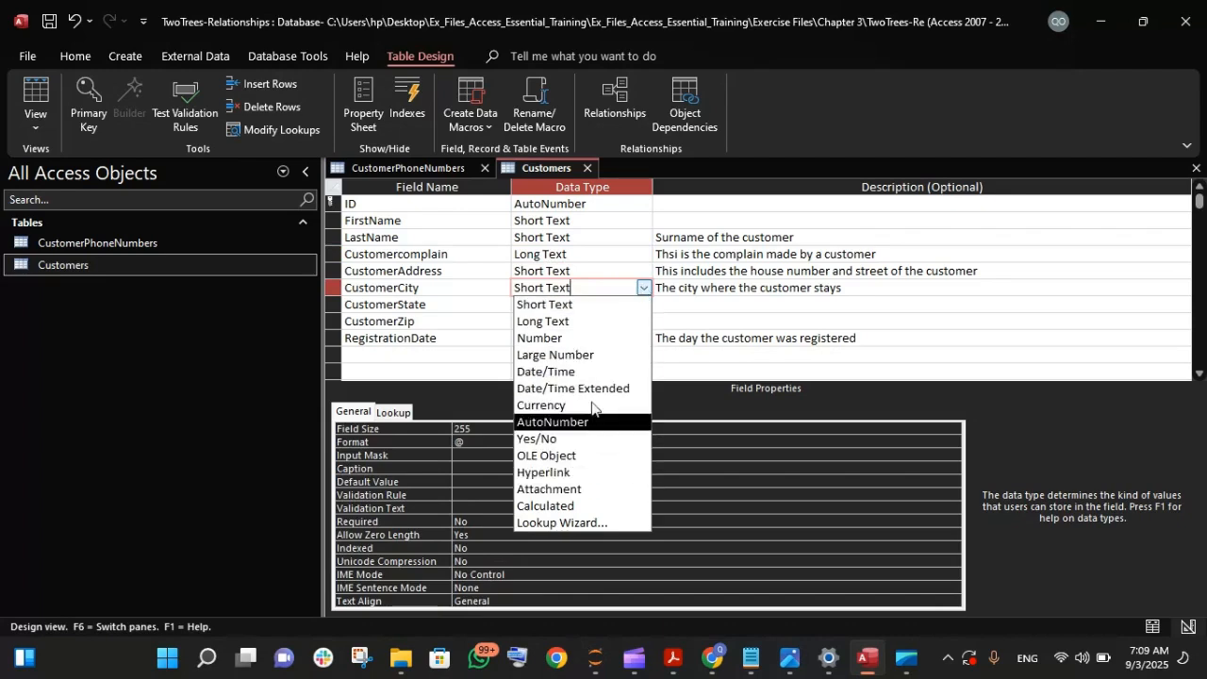
{"action": "left_click", "coordinate": [649, 290]}
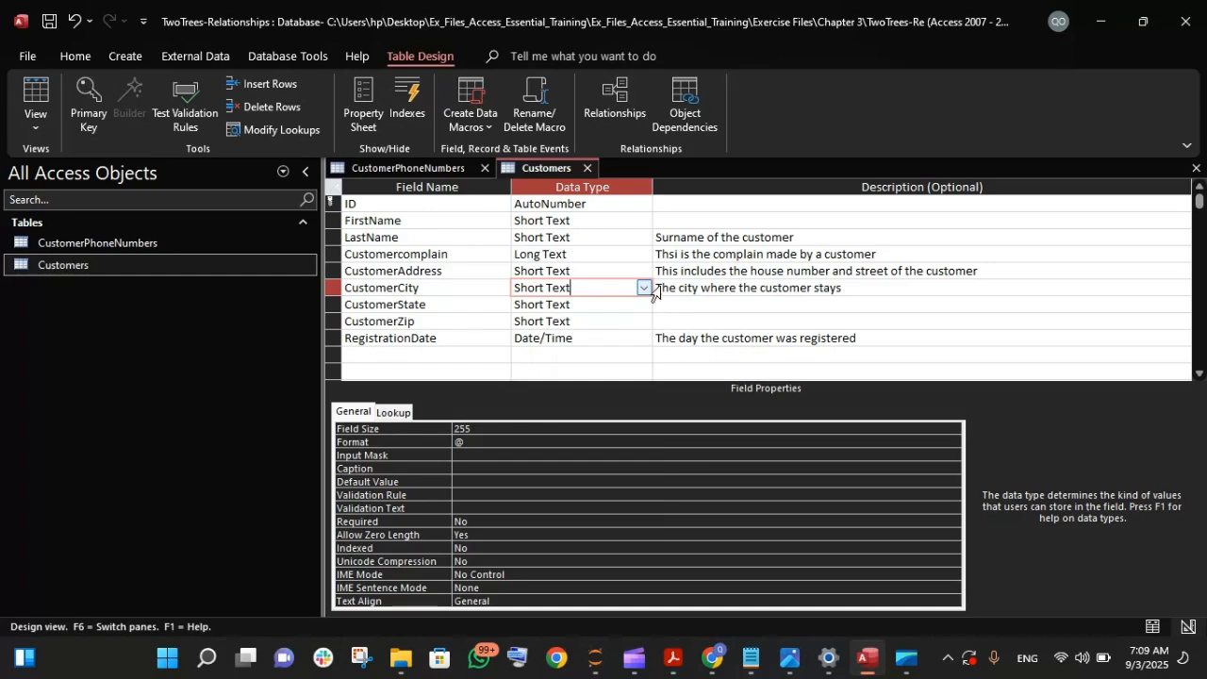
{"action": "left_click", "coordinate": [736, 287]}
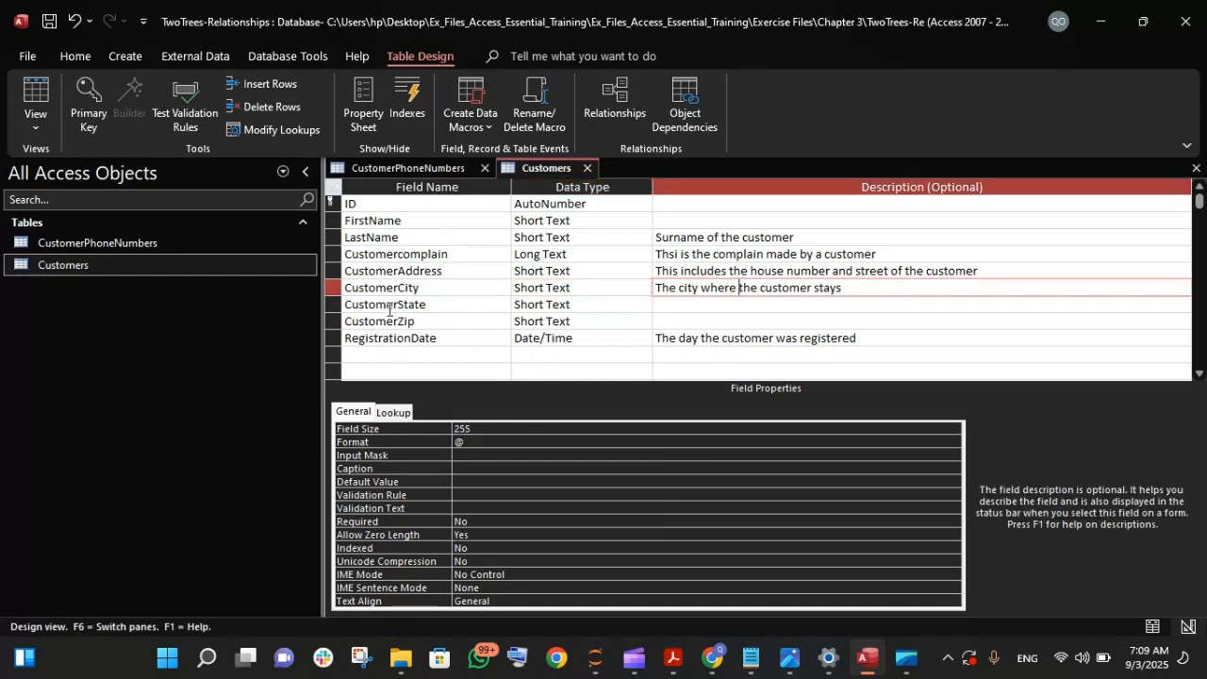
- Rename the Customercomplain field to "Complainnote"
{"action": "left_click", "coordinate": [406, 255]}
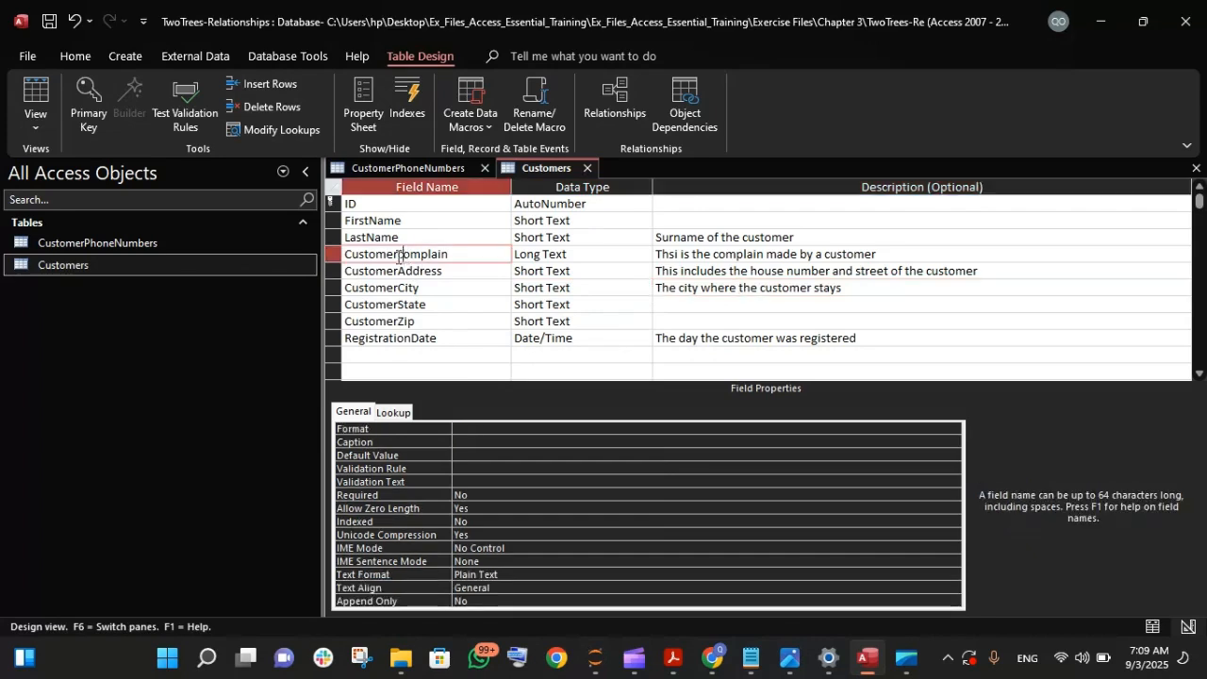
{"action": "left_click", "coordinate": [398, 256]}
{"action": "key", "text": "BackSpace"}
{"action": "key", "text": "BackSpace"}
{"action": "key", "text": "BackSpace"}
{"action": "key", "text": "BackSpace"}
{"action": "key", "text": "BackSpace"}
{"action": "key", "text": "BackSpace"}
{"action": "key", "text": "BackSpace"}
{"action": "key", "text": "BackSpace"}
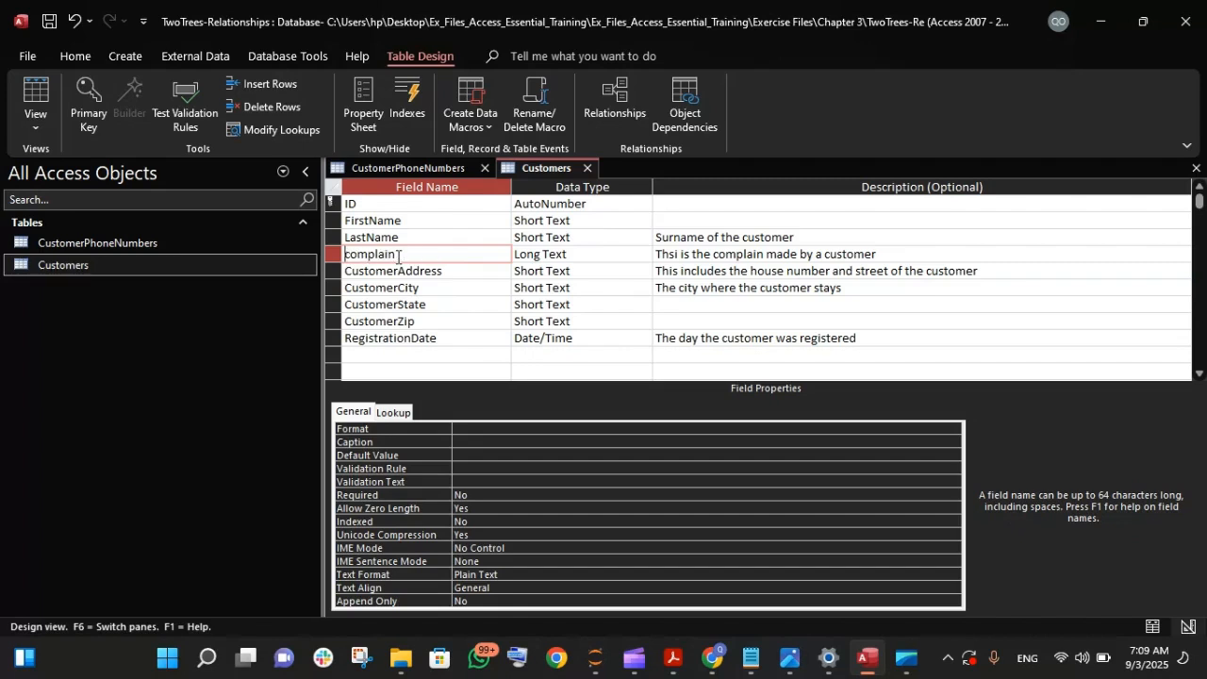
{"action": "key", "text": "Delete"}
{"action": "key", "text": "Caps_Lock"}
{"action": "type", "text": "C"}
{"action": "key", "text": "Caps_Lock"}
{"action": "type", "text": "Note"}
{"action": "key", "text": "Tab"}
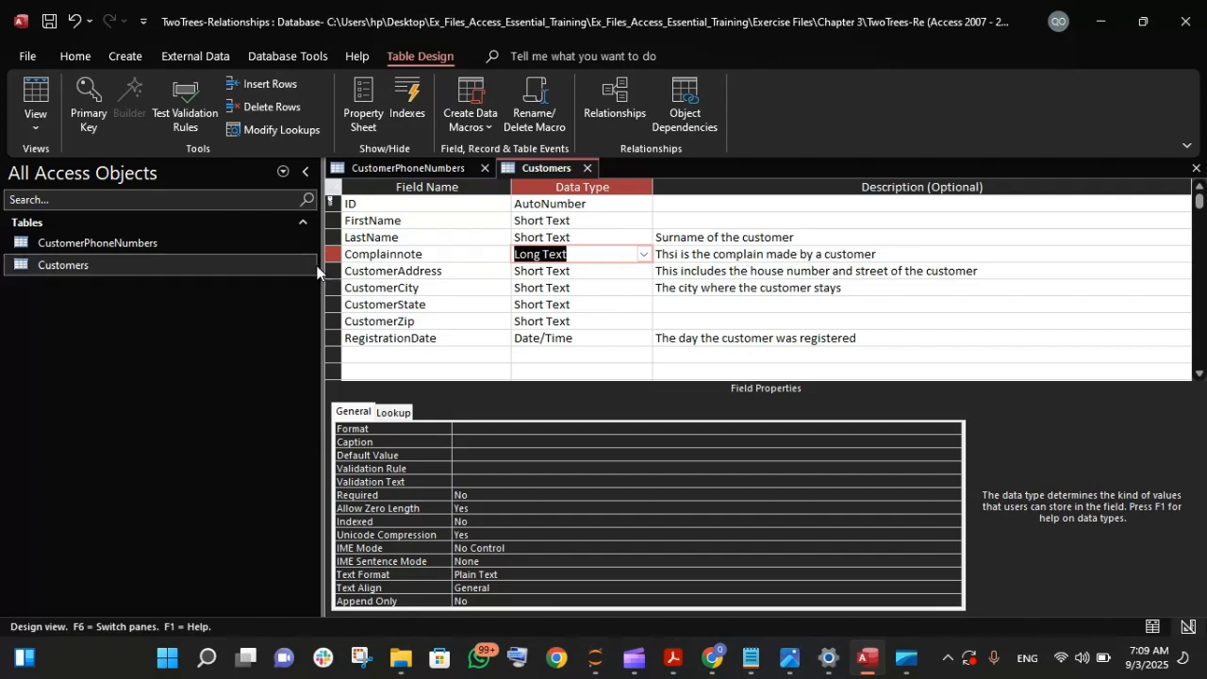
- Save the Customers design while switching to Datasheet View to check the Complainnote column, and return to Design View
{"action": "right_click", "coordinate": [536, 167]}
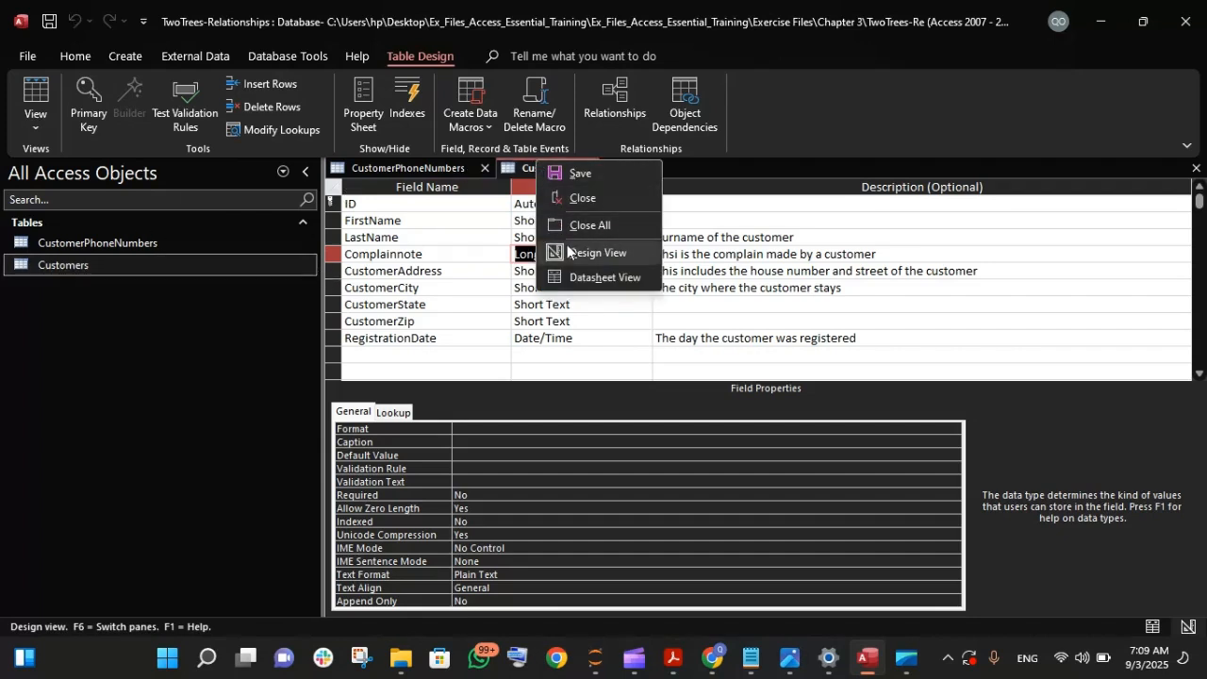
{"action": "left_click", "coordinate": [572, 277]}
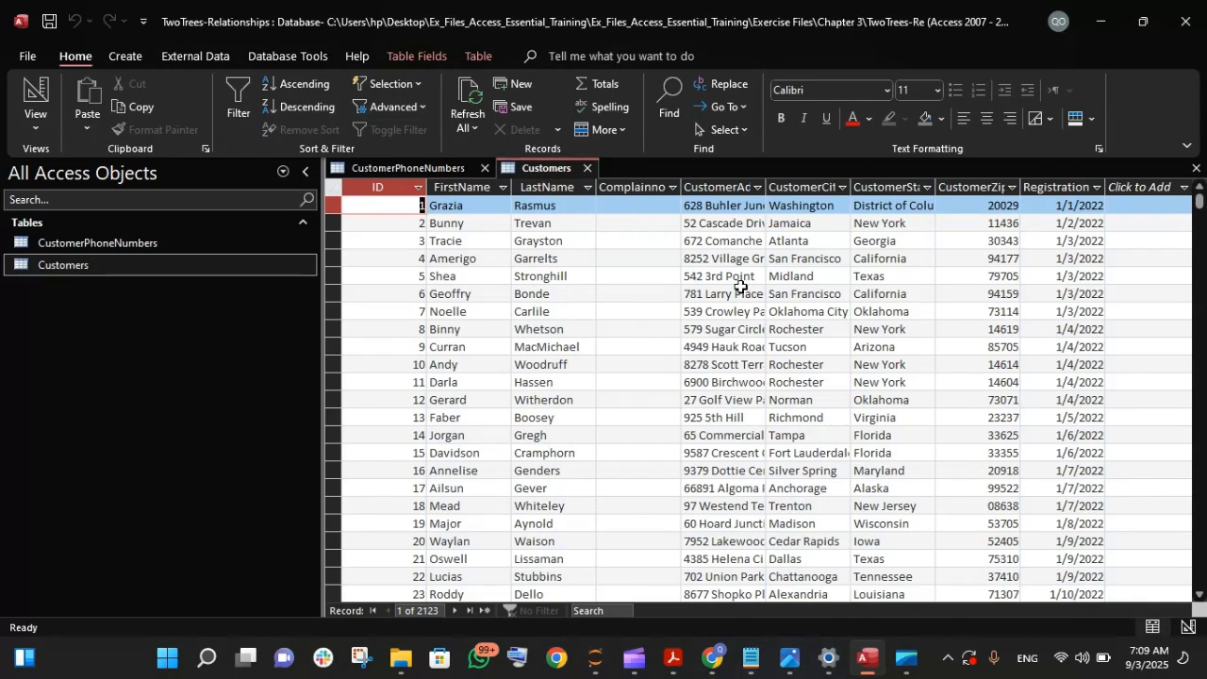
{"action": "right_click", "coordinate": [548, 167]}
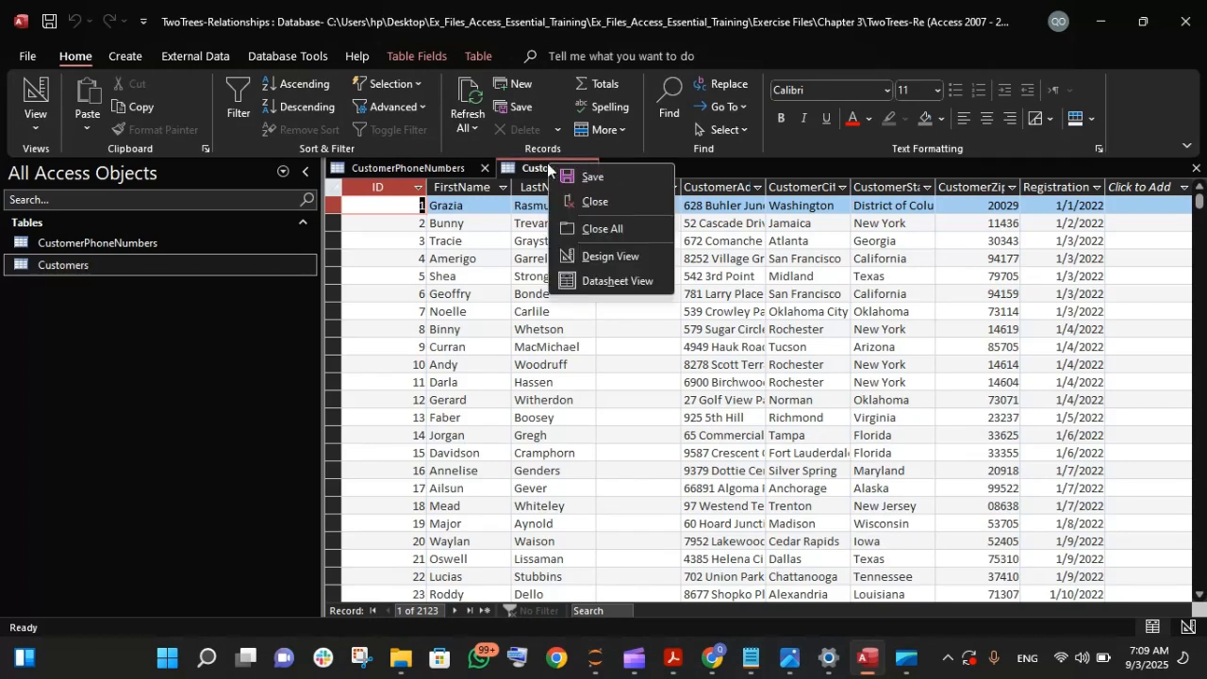
{"action": "left_click", "coordinate": [597, 258]}
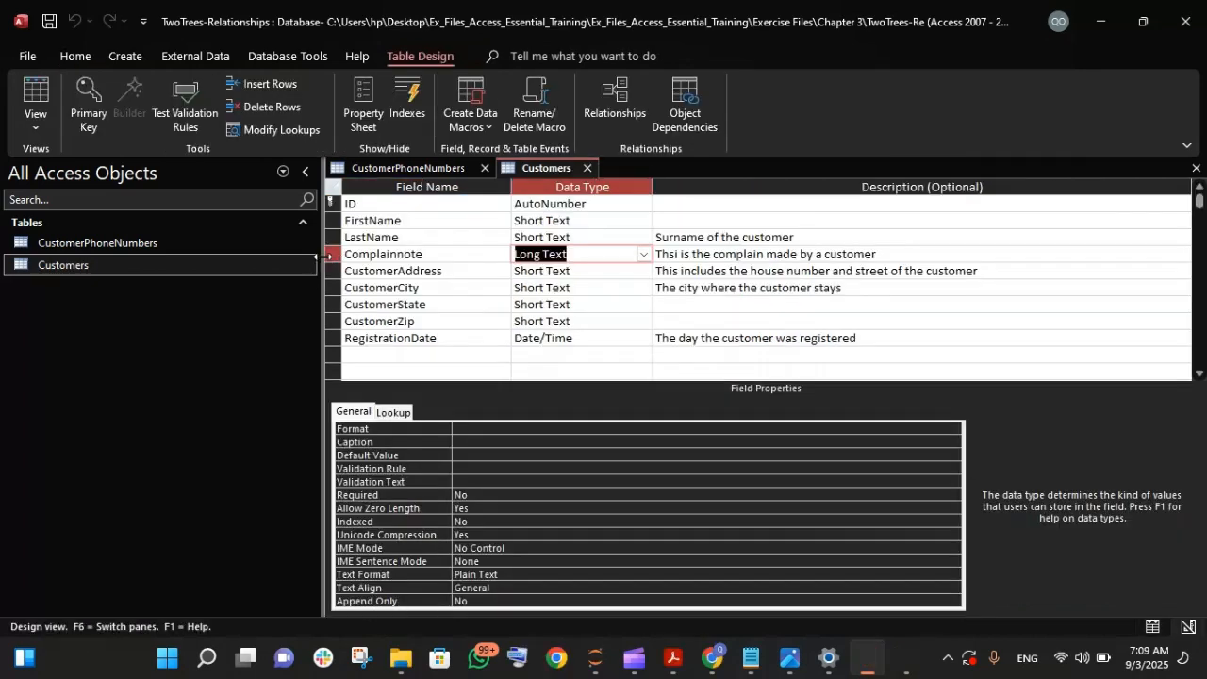
- Move the Complainnote field below RegistrationDate so it is the last field of the table
{"action": "left_click_drag", "start_coordinate": [329, 254], "coordinate": [339, 327]}
{"action": "left_click", "coordinate": [336, 257]}
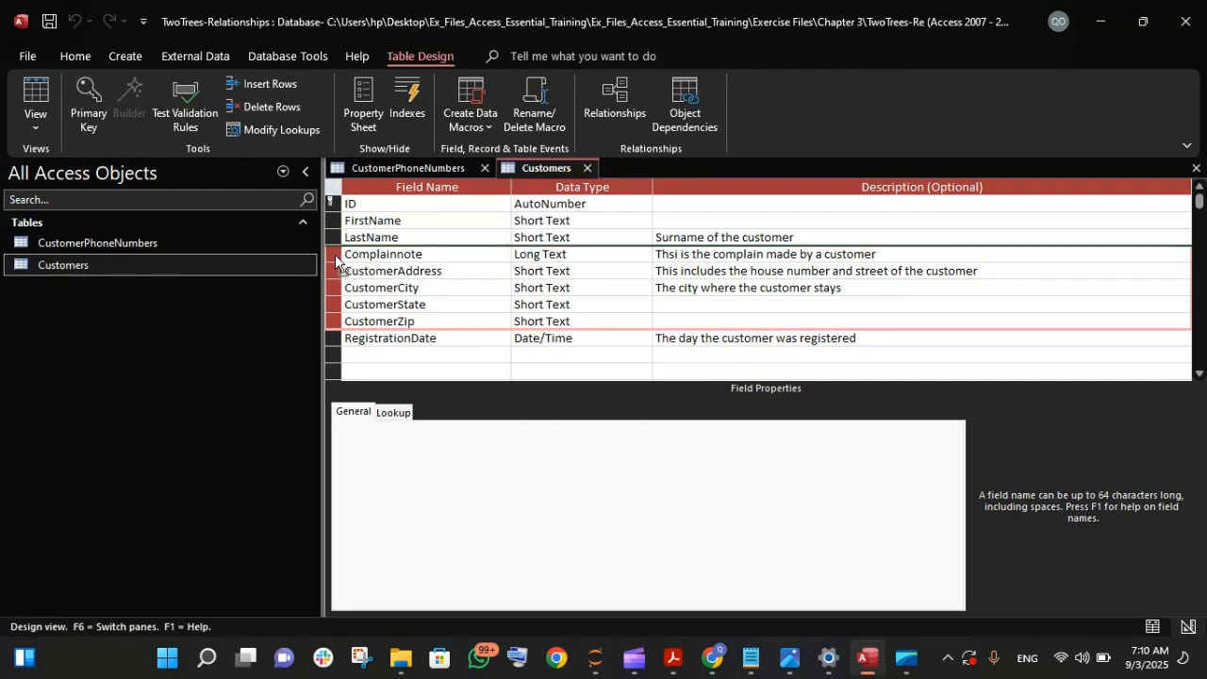
{"action": "left_click", "coordinate": [410, 222]}
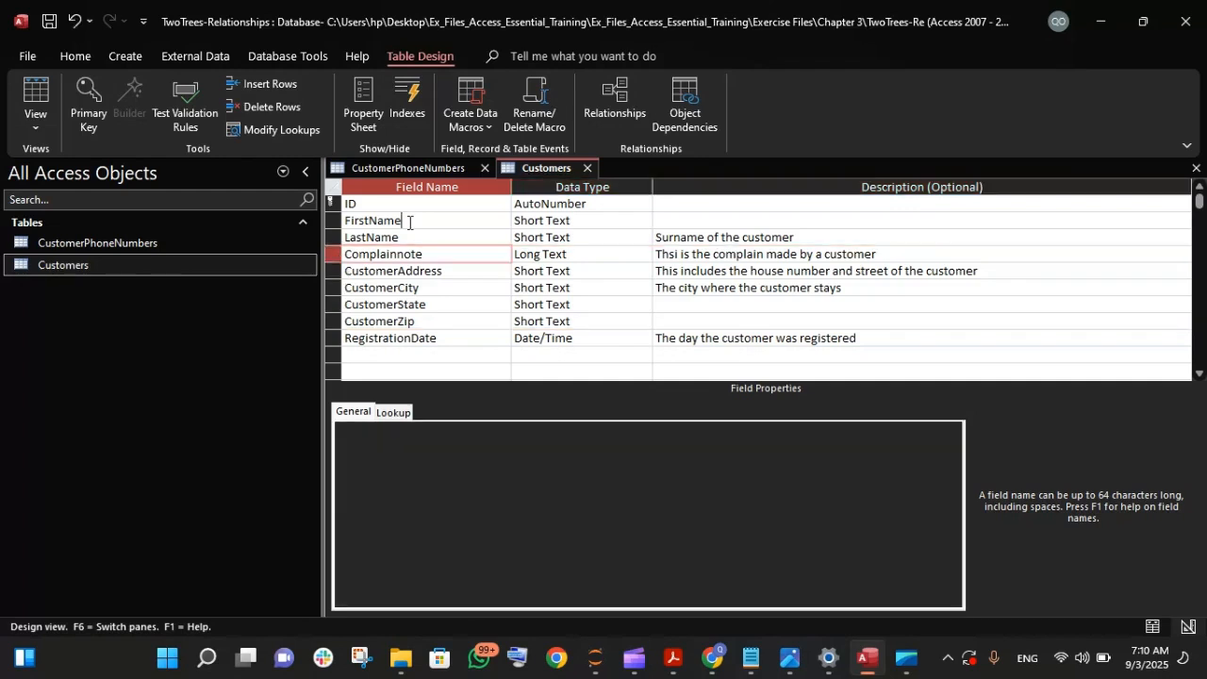
{"action": "left_click", "coordinate": [332, 258]}
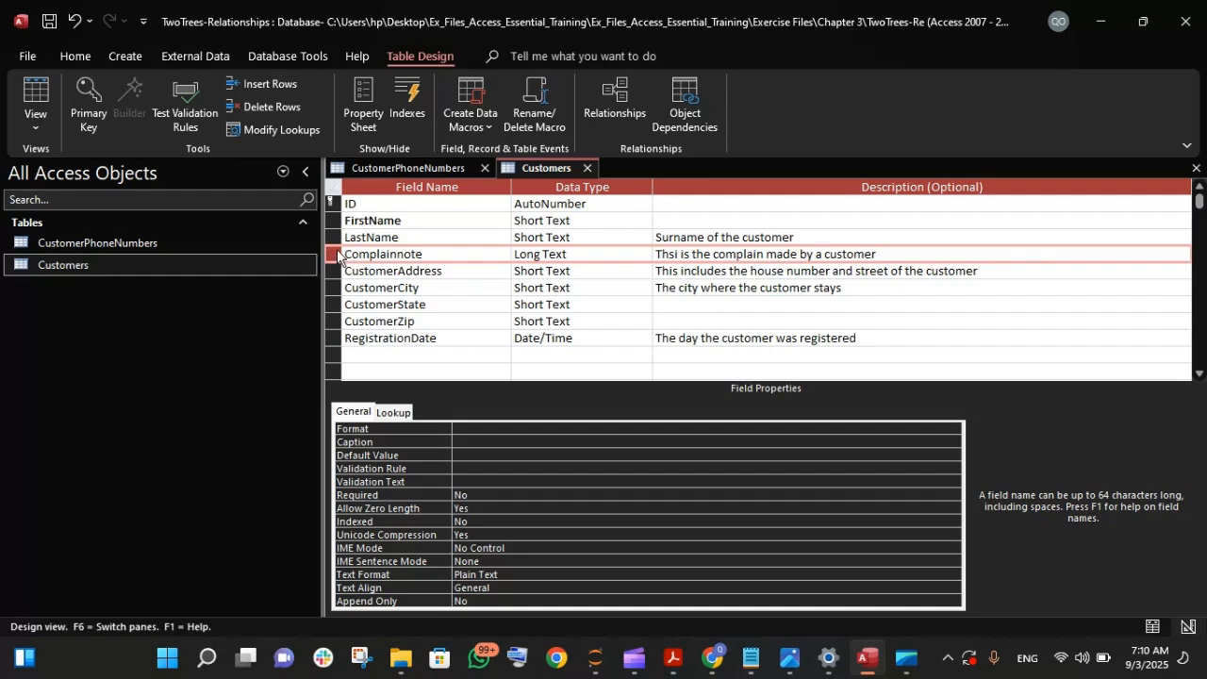
{"action": "left_click_drag", "start_coordinate": [333, 254], "coordinate": [345, 357]}
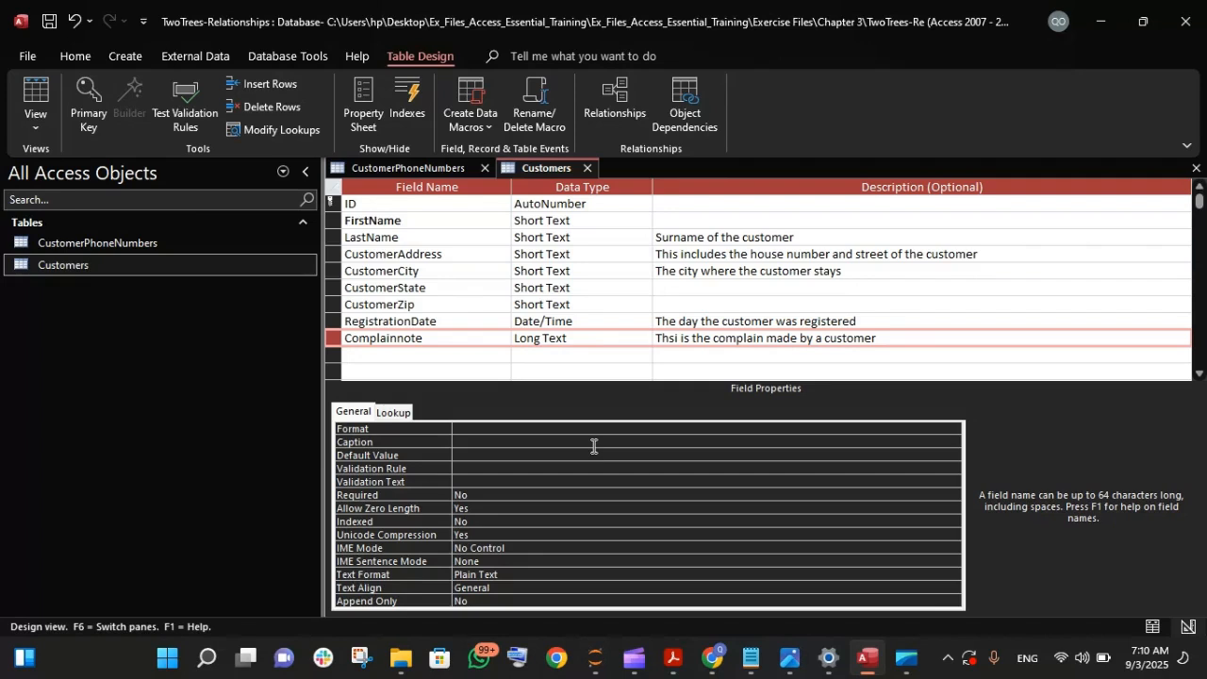
- Correct the misspelled first word of the Complainnote description to "This"
{"action": "left_click", "coordinate": [647, 335]}
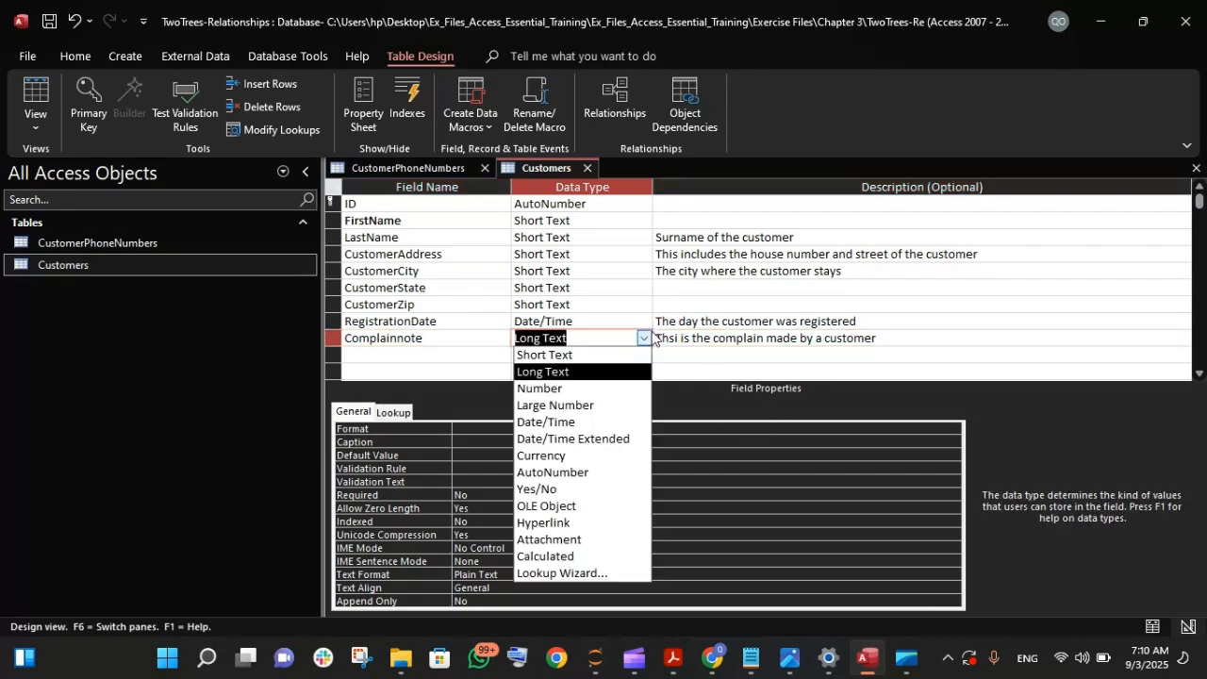
{"action": "left_click", "coordinate": [777, 337]}
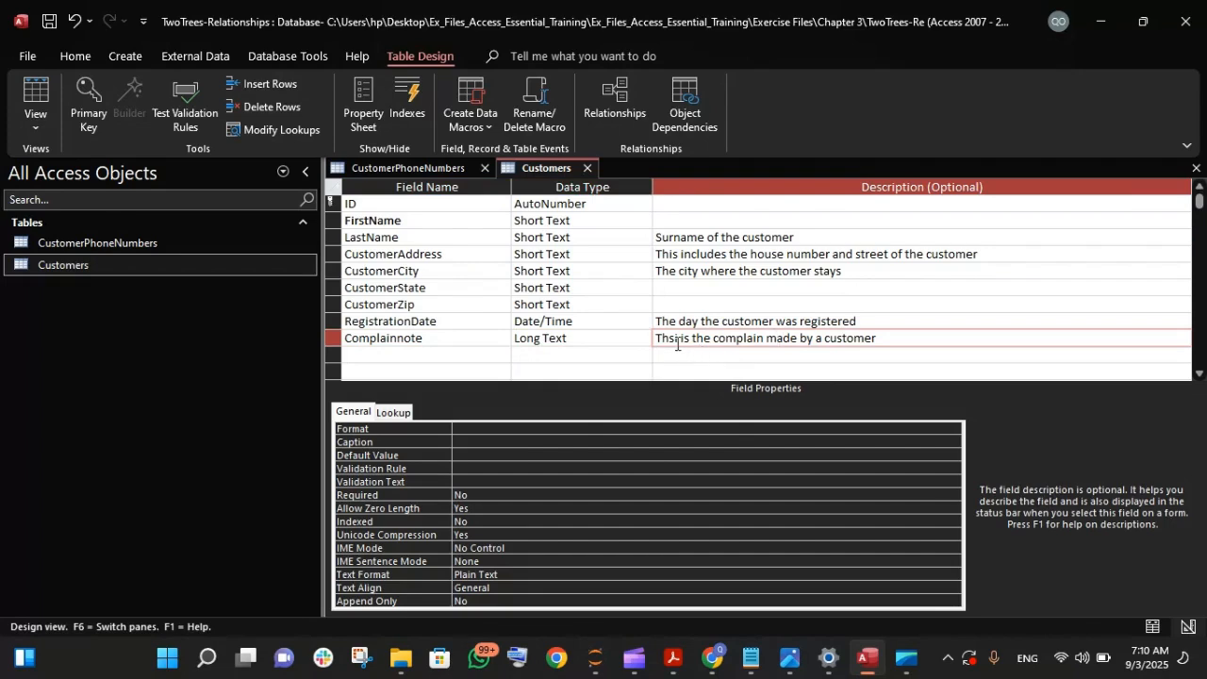
{"action": "left_click", "coordinate": [676, 344]}
{"action": "key", "text": "BackSpace"}
{"action": "key", "text": "BackSpace"}
{"action": "type", "text": "is"}
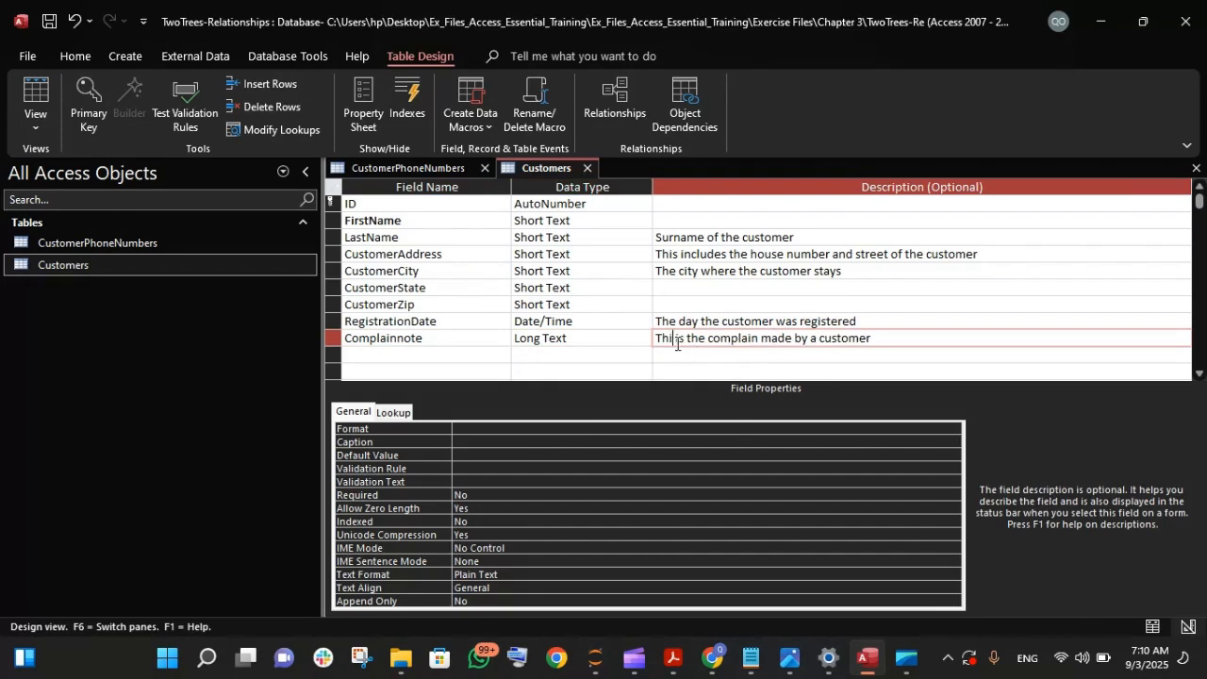
- Confirm the corrected Complainnote description and save the Customers table design
{"action": "key", "text": "Return"}
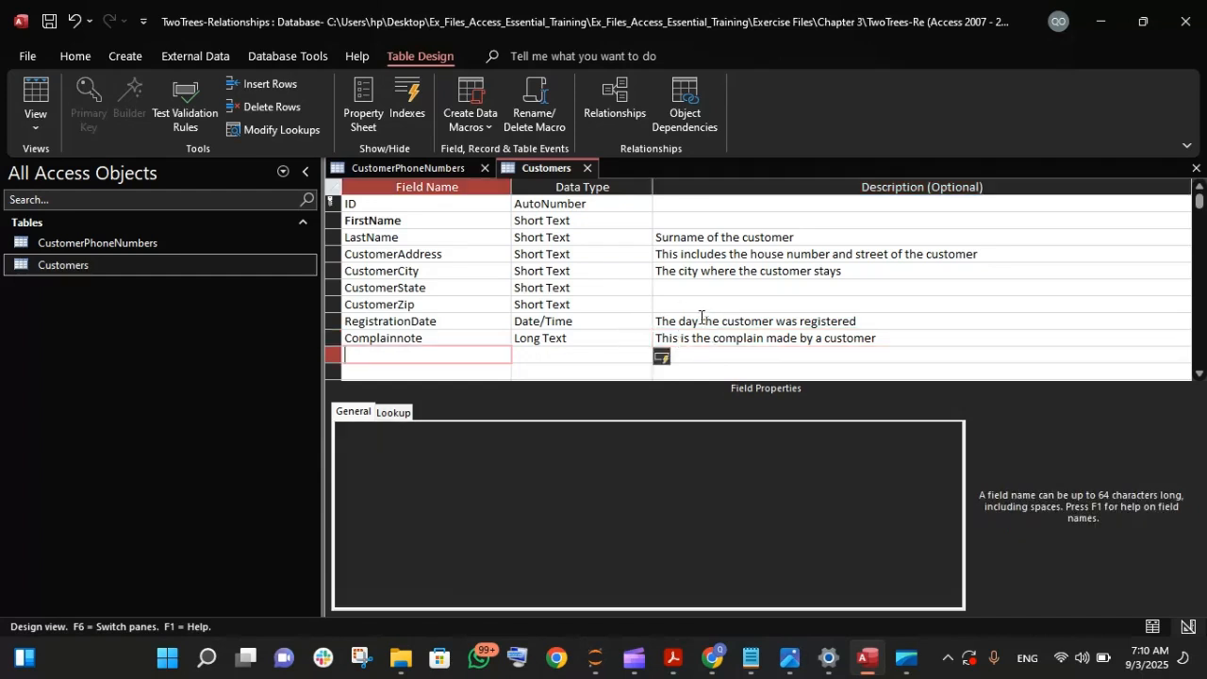
{"action": "left_click", "coordinate": [684, 321]}
{"action": "key", "text": "ctrl+s"}
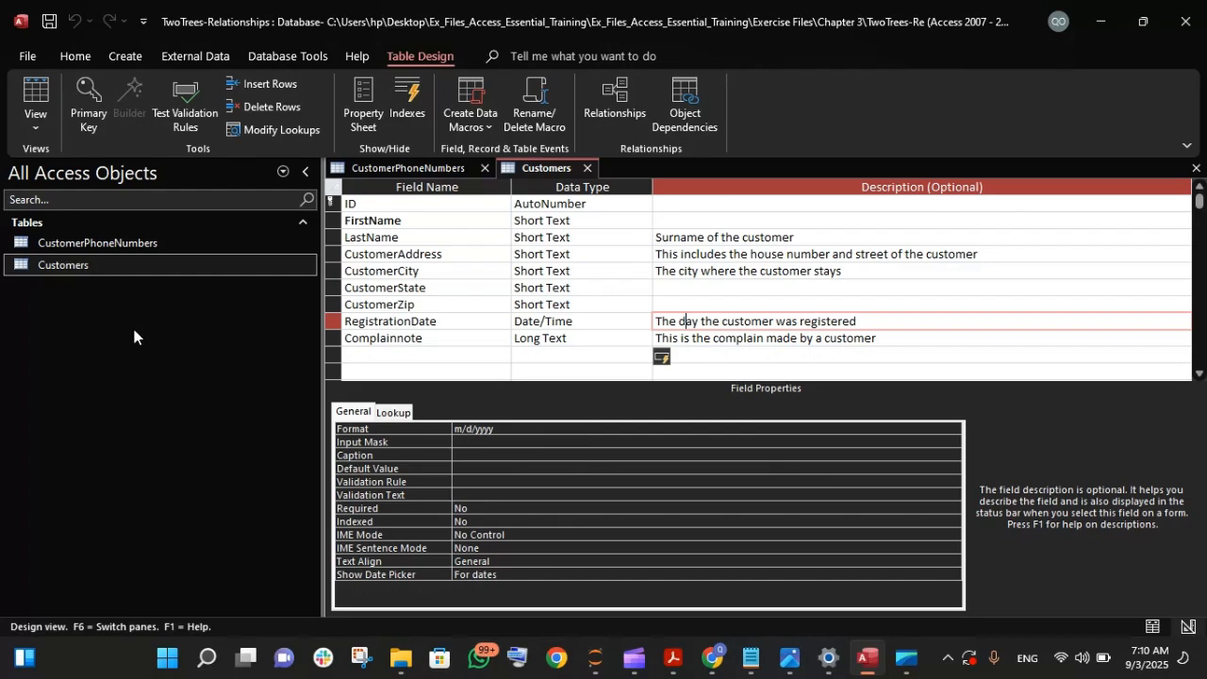
- Switch the open Customers and CustomerPhoneNumbers tables from Design View to Datasheet View
{"action": "left_click", "coordinate": [105, 244]}
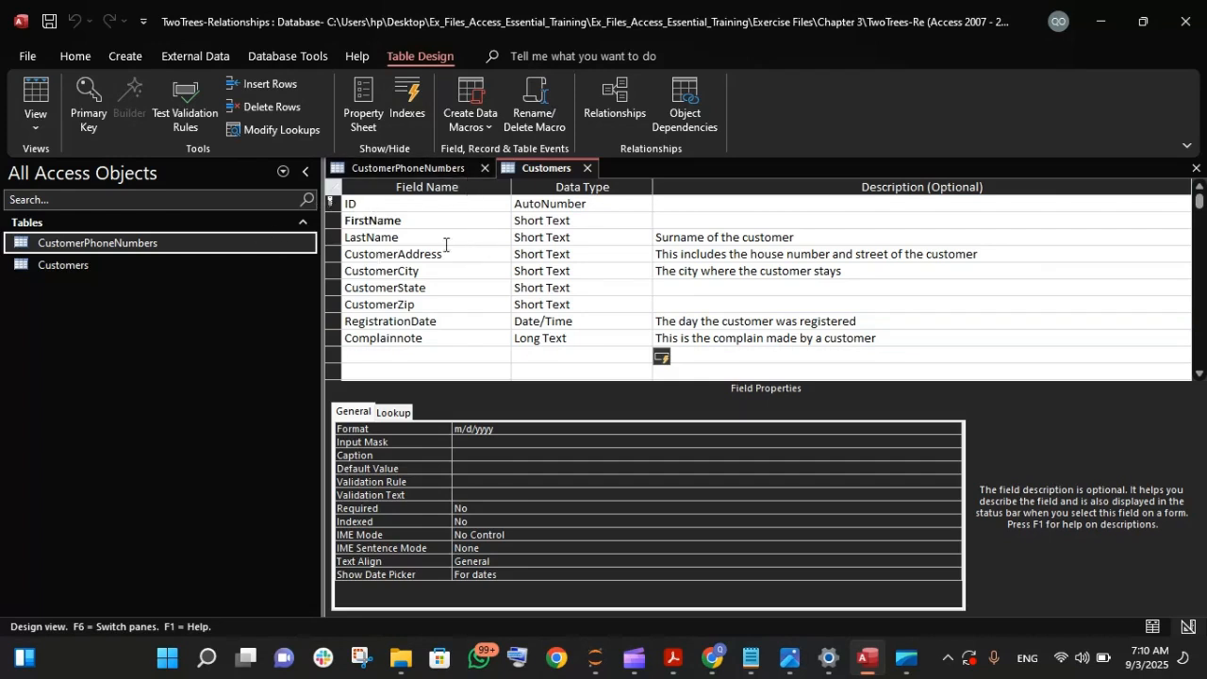
{"action": "left_click", "coordinate": [125, 55]}
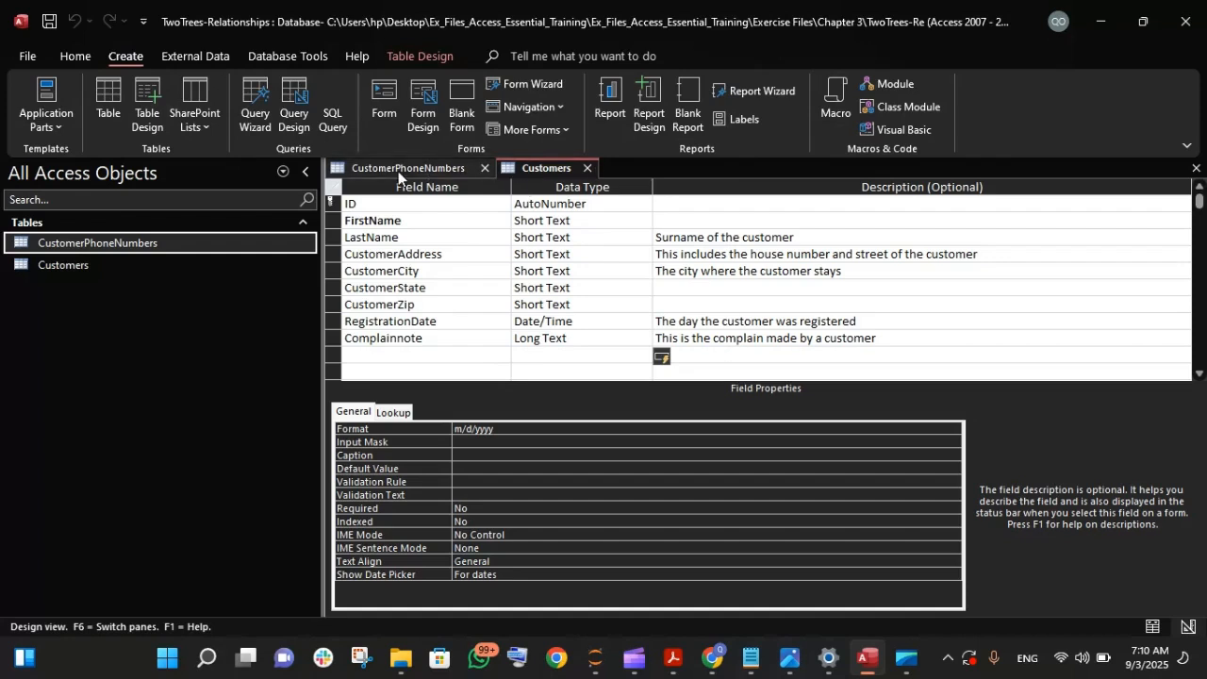
{"action": "left_click", "coordinate": [261, 60]}
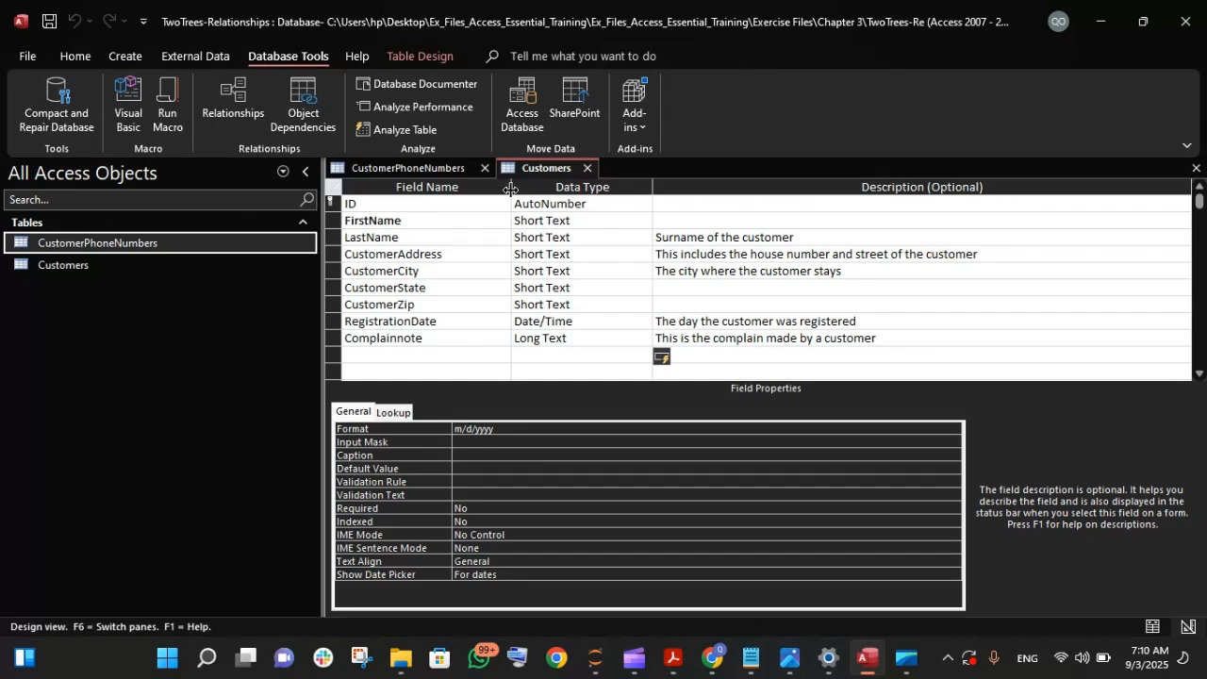
{"action": "left_click", "coordinate": [529, 238]}
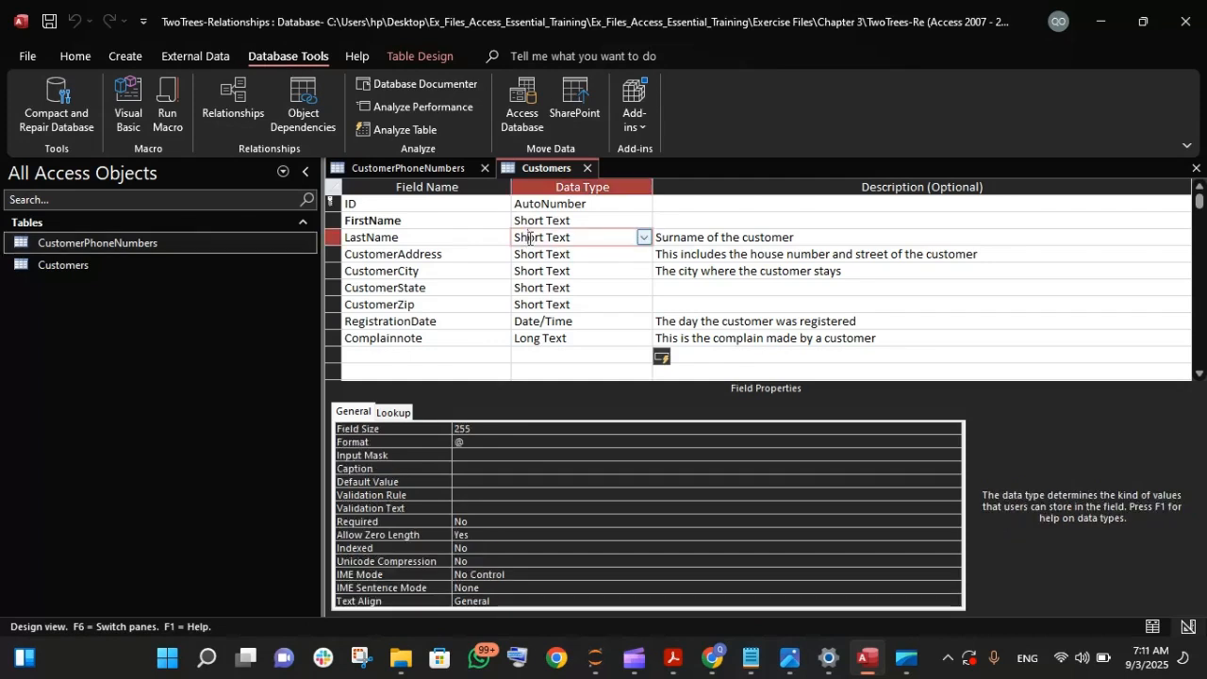
{"action": "right_click", "coordinate": [537, 168]}
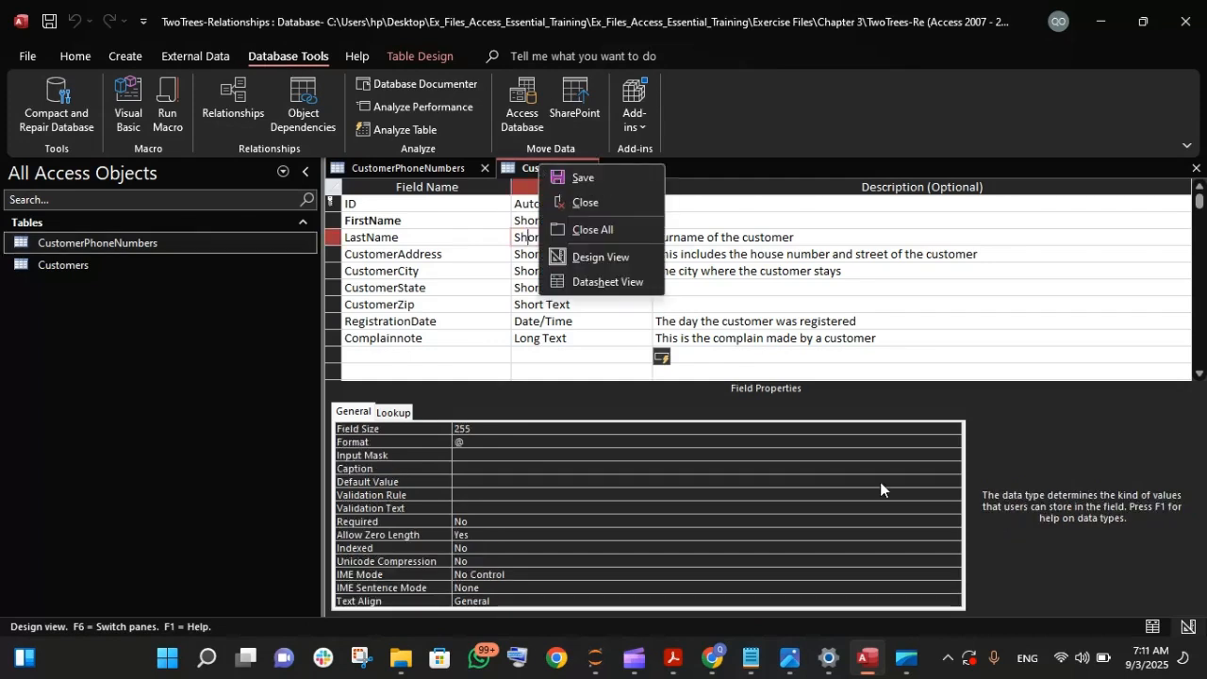
{"action": "left_click", "coordinate": [1158, 646]}
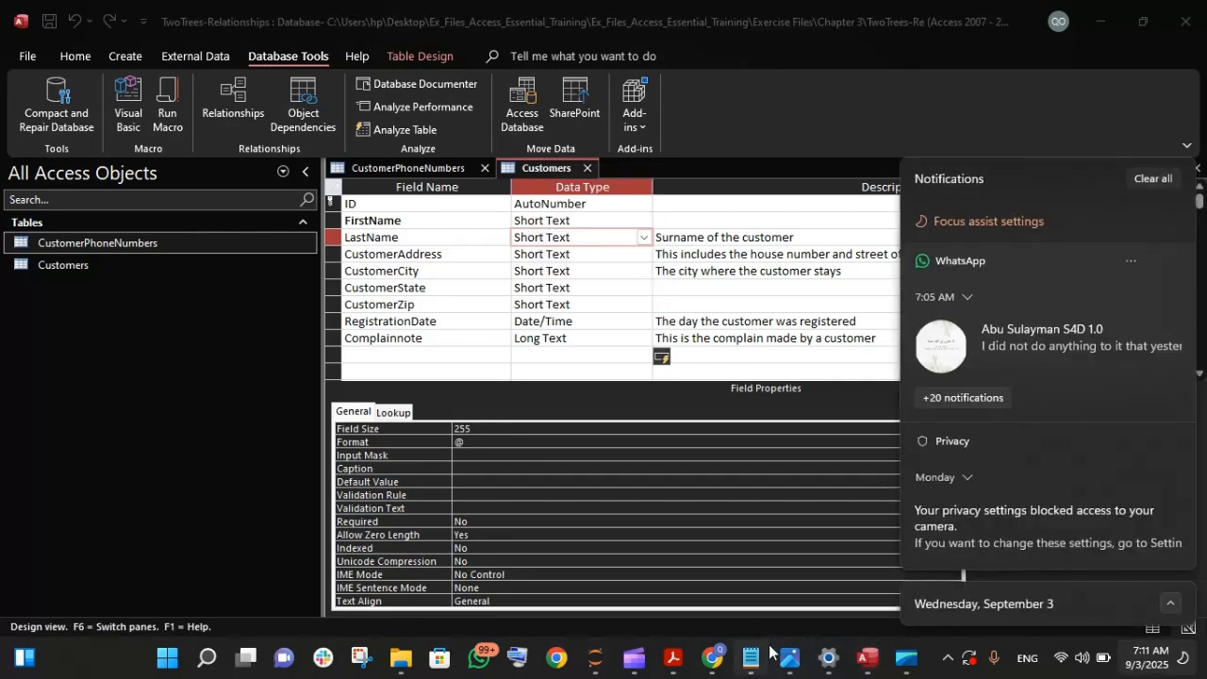
{"action": "left_click", "coordinate": [750, 374]}
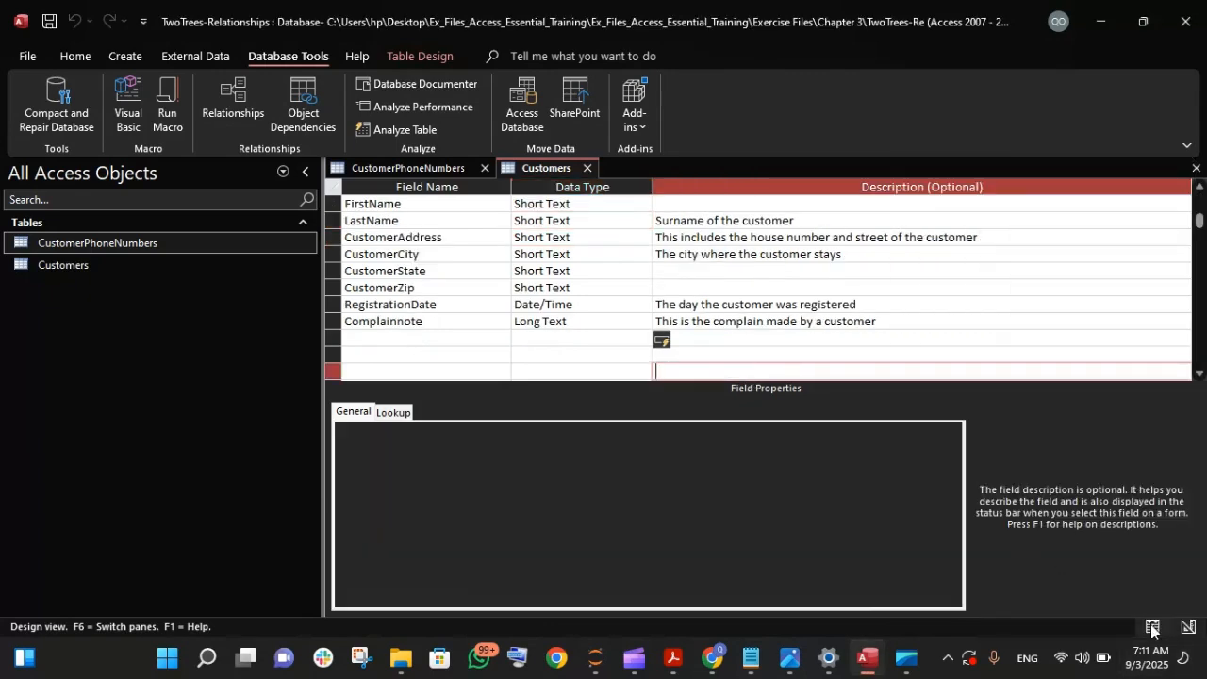
{"action": "left_click", "coordinate": [1151, 622]}
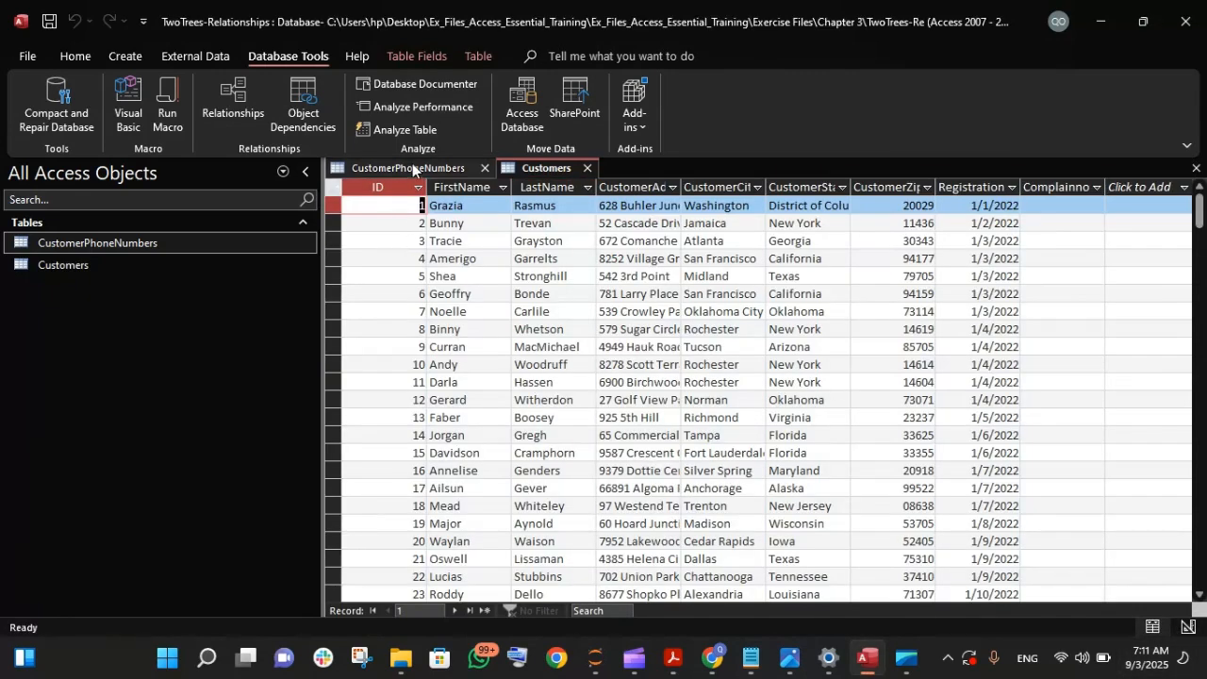
{"action": "left_click", "coordinate": [410, 170]}
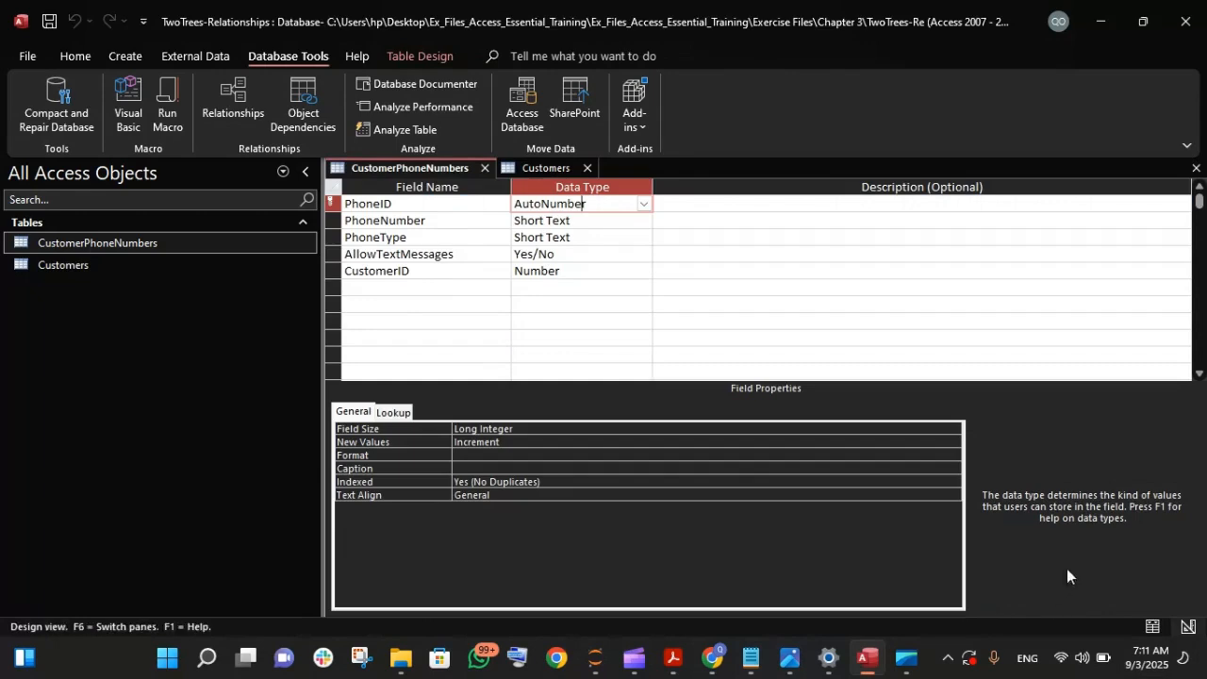
{"action": "left_click", "coordinate": [1152, 626]}
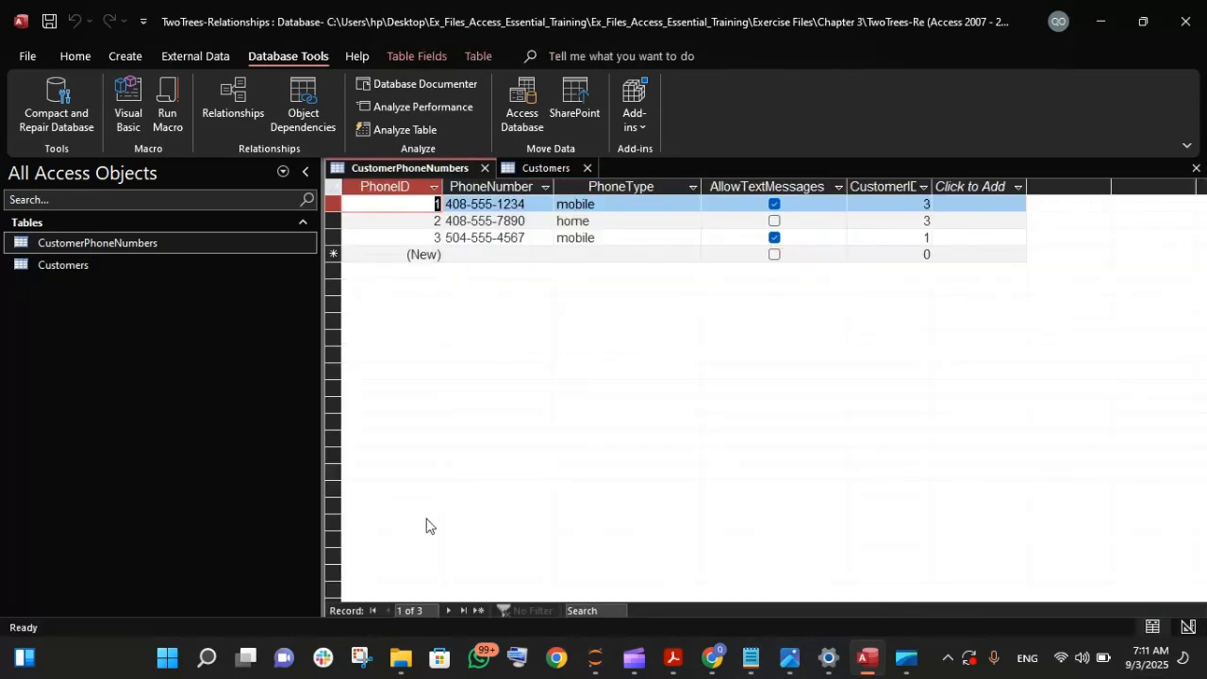
- Open the Relationships window and list the tables available to add
{"action": "left_click", "coordinate": [220, 112]}
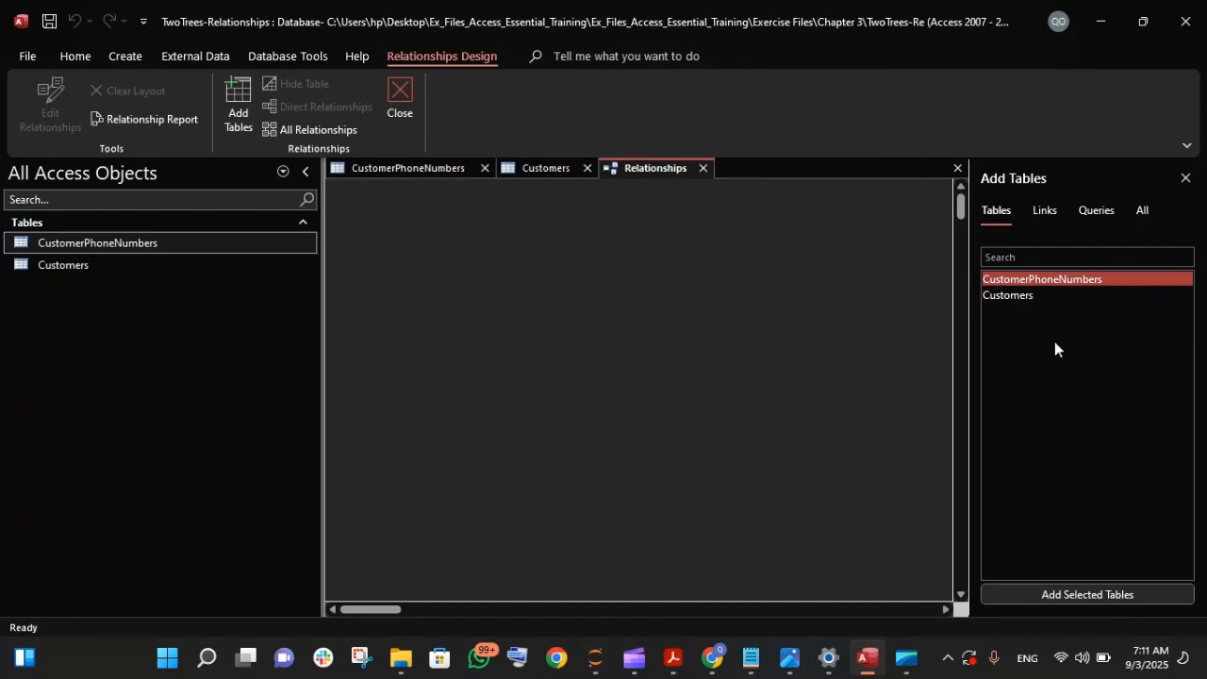
{"action": "left_click", "coordinate": [1141, 211]}
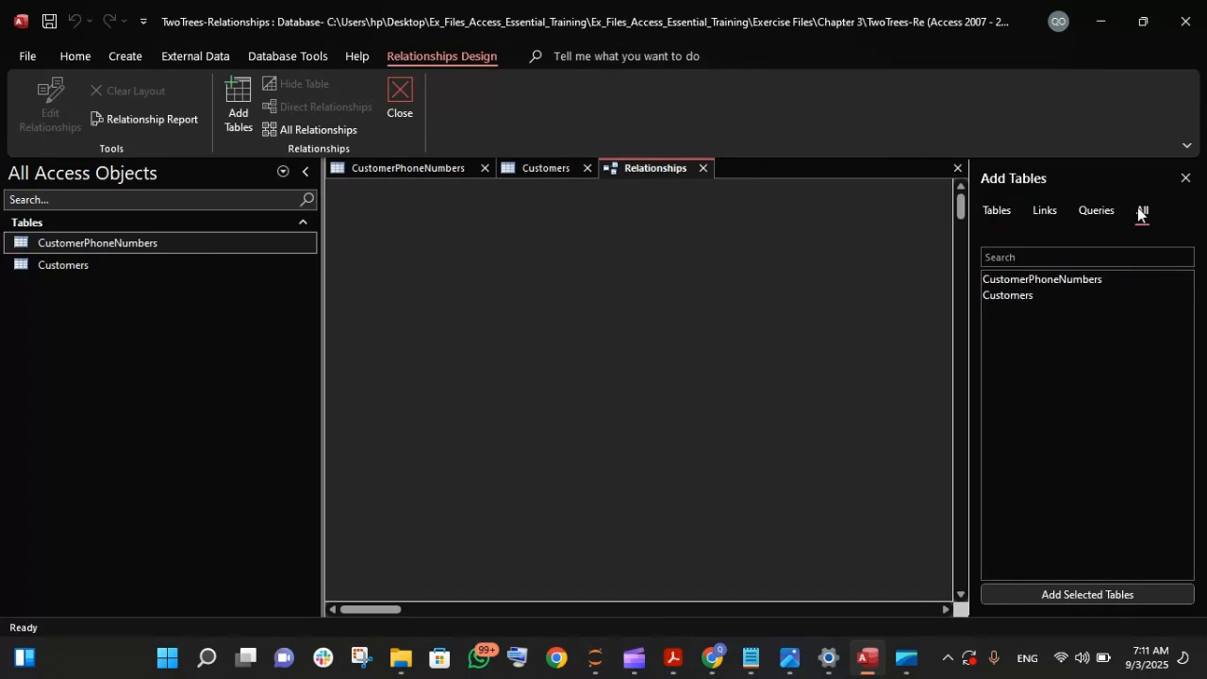
{"action": "left_click", "coordinate": [996, 209]}
- Place the CustomerPhoneNumbers table in the relationships layout twice and remove both copies
{"action": "left_click_drag", "start_coordinate": [95, 240], "coordinate": [449, 251]}
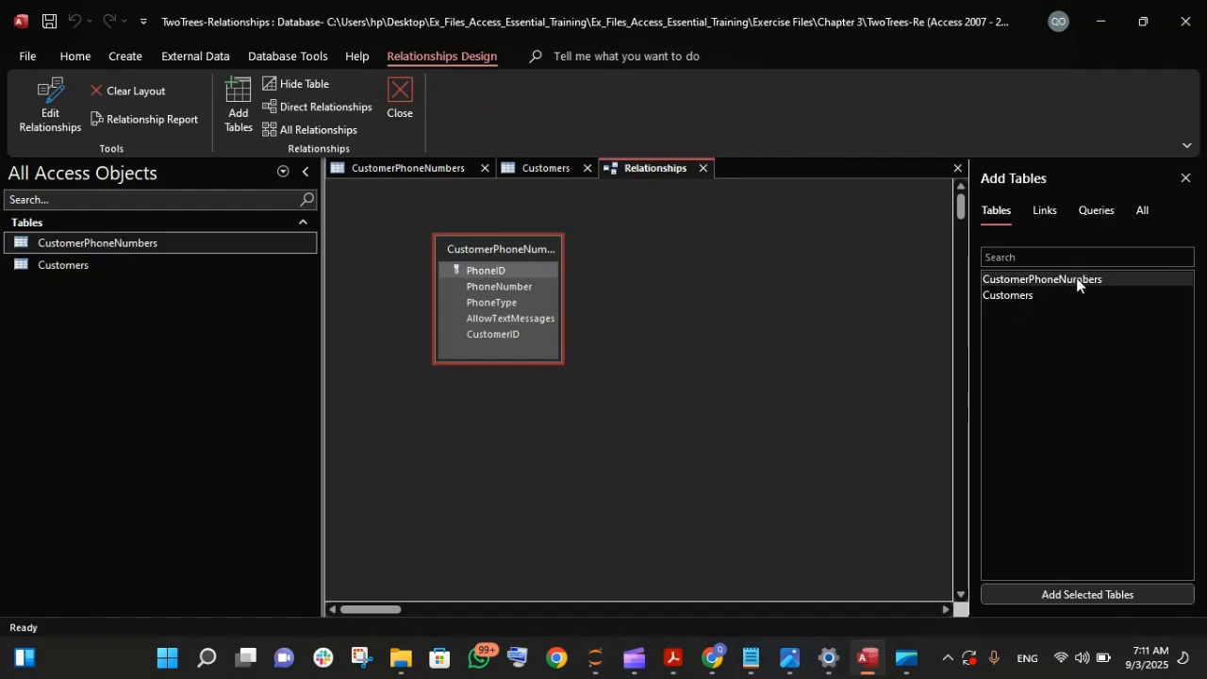
{"action": "left_click_drag", "start_coordinate": [1075, 281], "coordinate": [720, 289]}
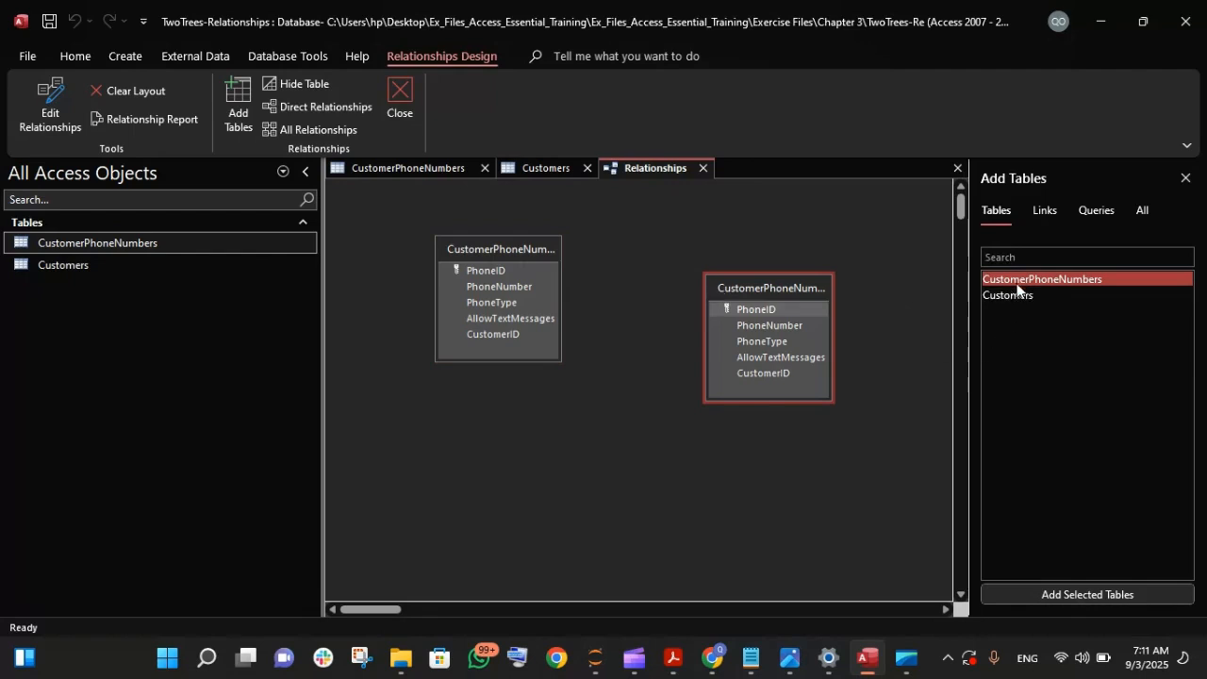
{"action": "right_click", "coordinate": [764, 299]}
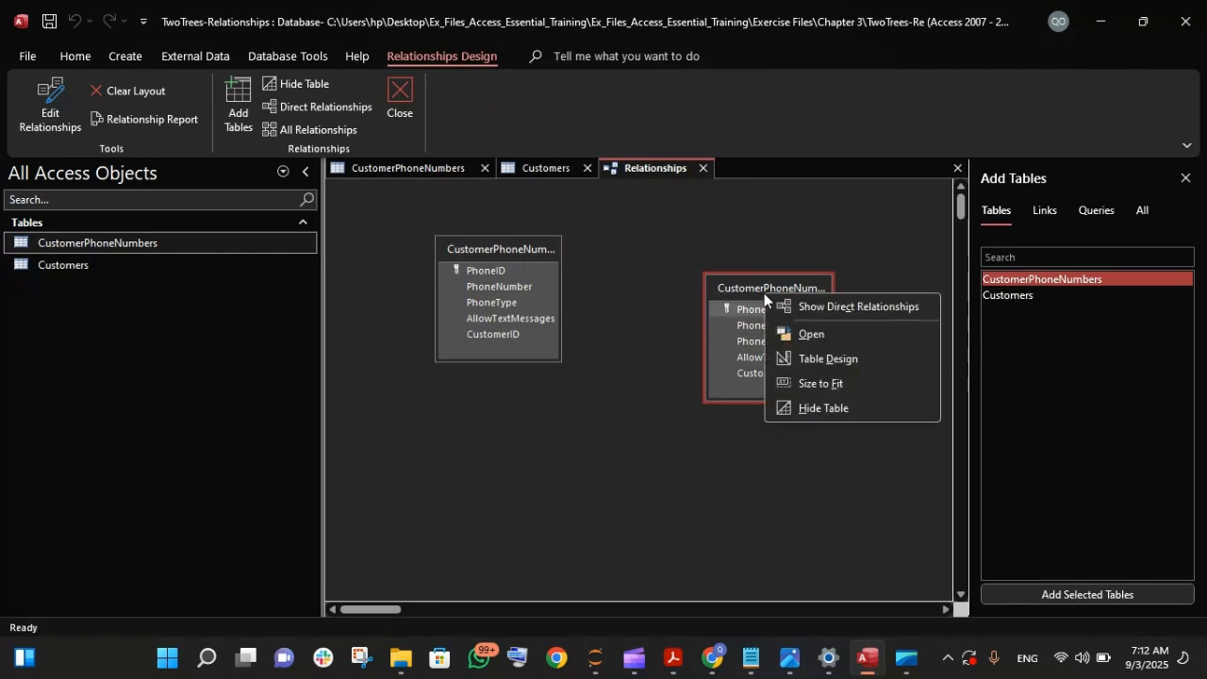
{"action": "left_click", "coordinate": [790, 252]}
{"action": "key", "text": "Delete"}
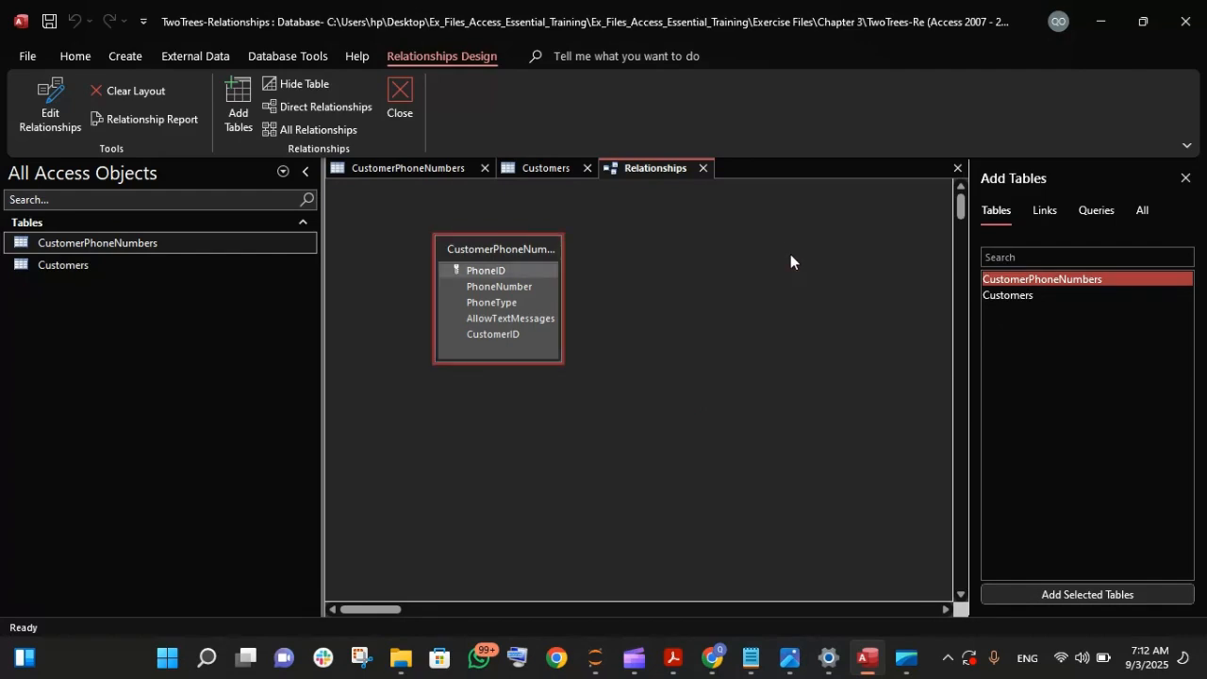
{"action": "key", "text": "Delete"}
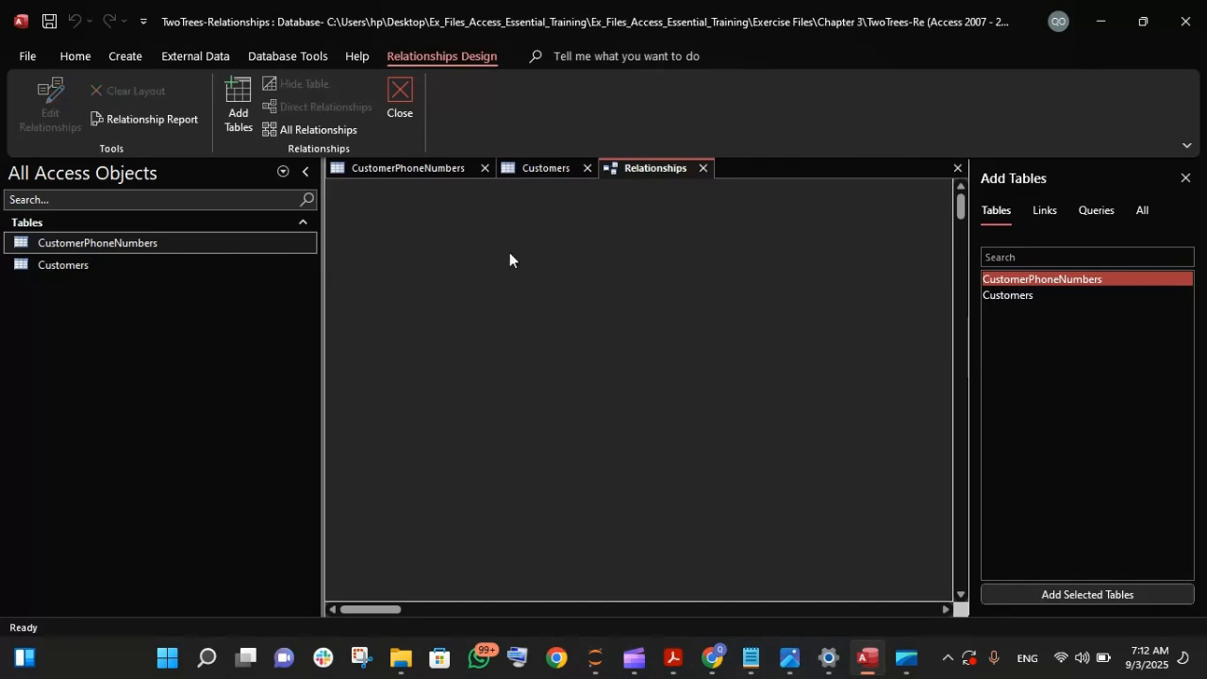
- Add the CustomerPhoneNumbers and Customers tables together to the relationships layout
{"action": "left_click", "coordinate": [1015, 300], "text": "ctrl"}
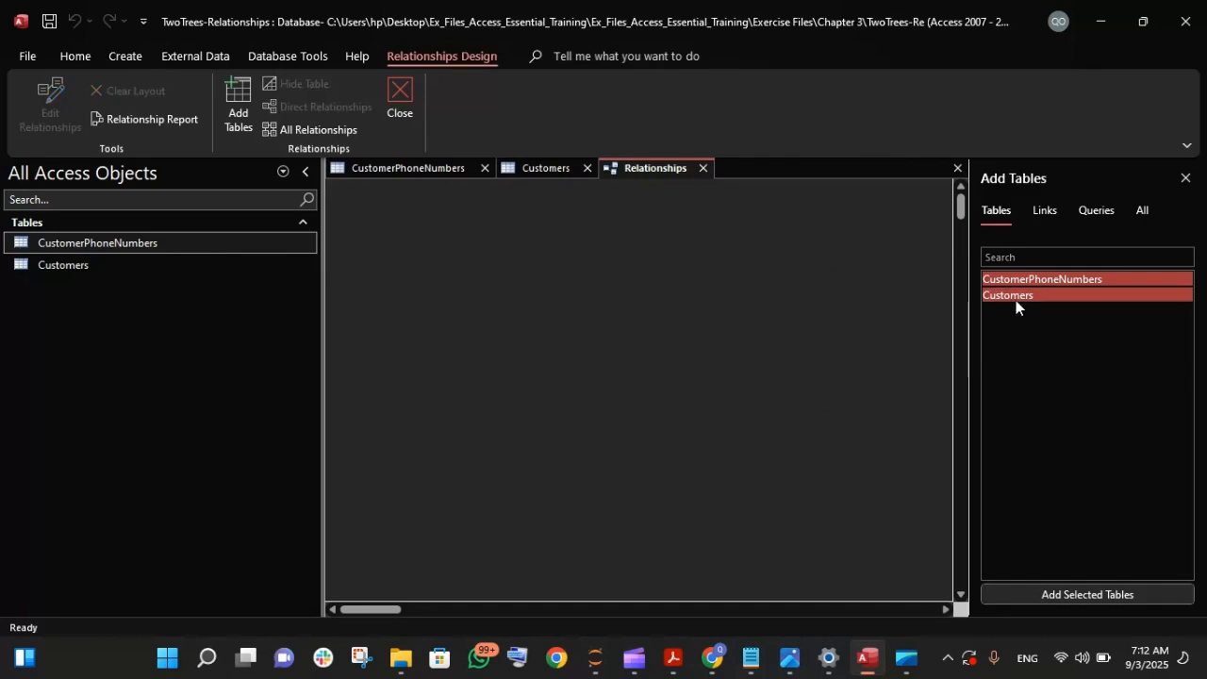
{"action": "left_click", "coordinate": [1076, 593]}
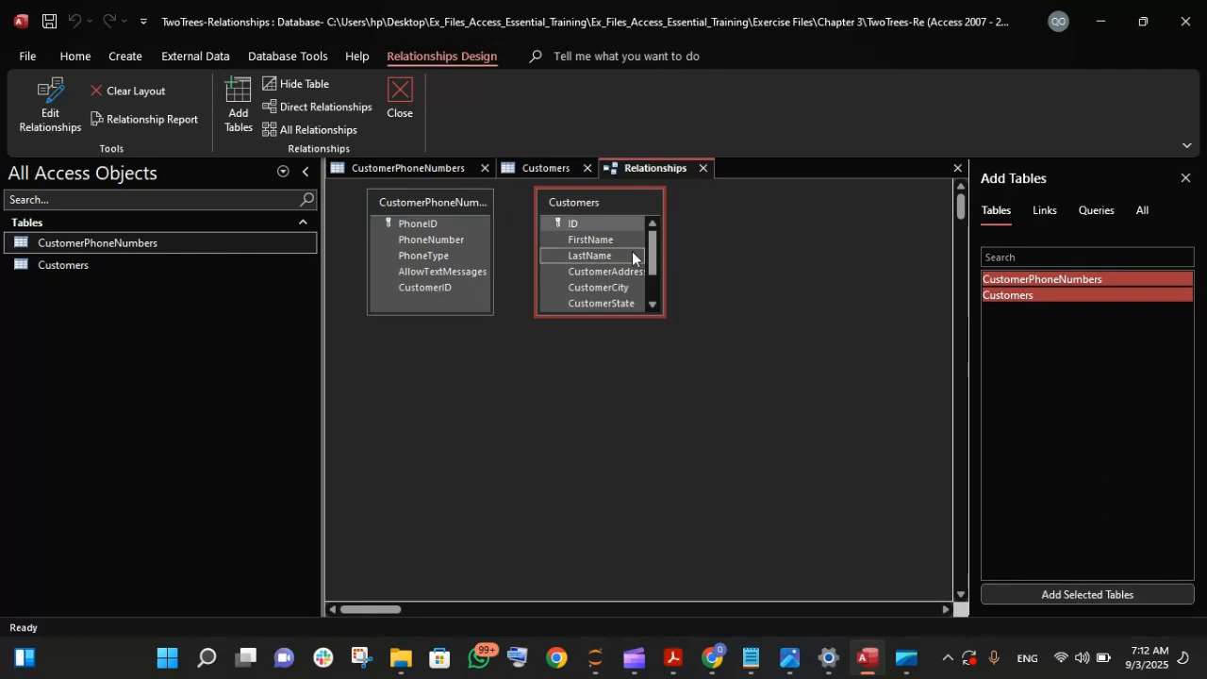
{"action": "left_click_drag", "start_coordinate": [649, 247], "coordinate": [653, 222]}
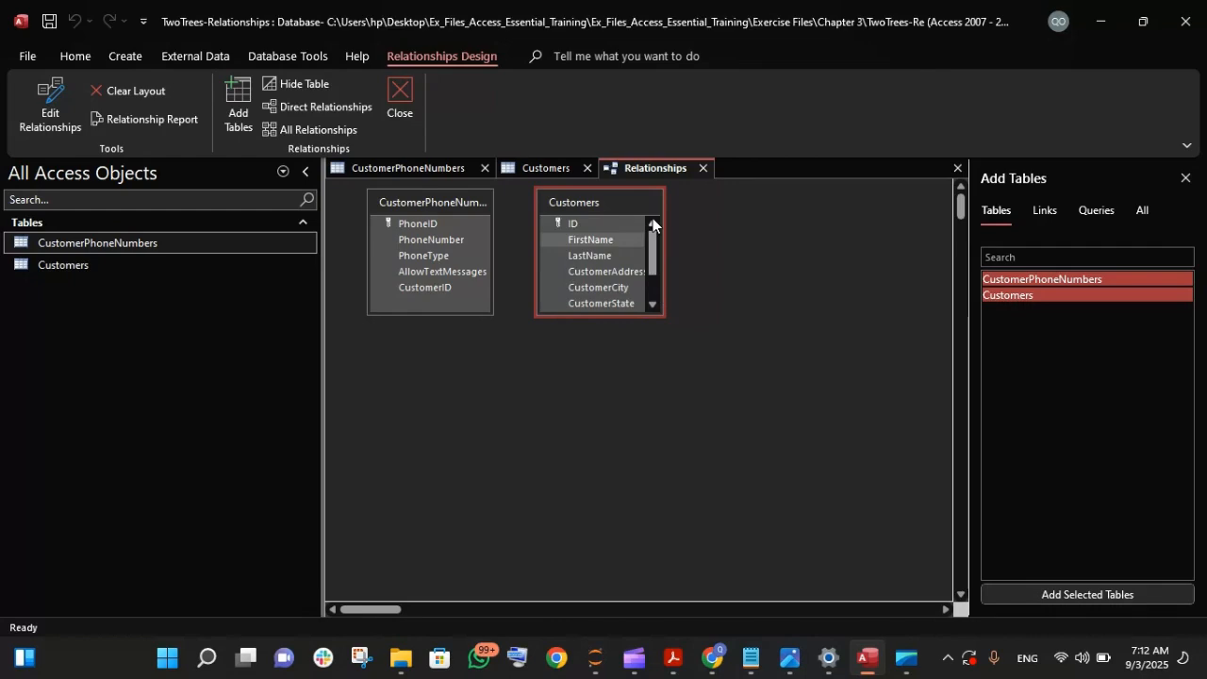
- Size the Customers table box to fit all its fields and move it slightly farther from CustomerPhoneNumbers
{"action": "double_click", "coordinate": [664, 318]}
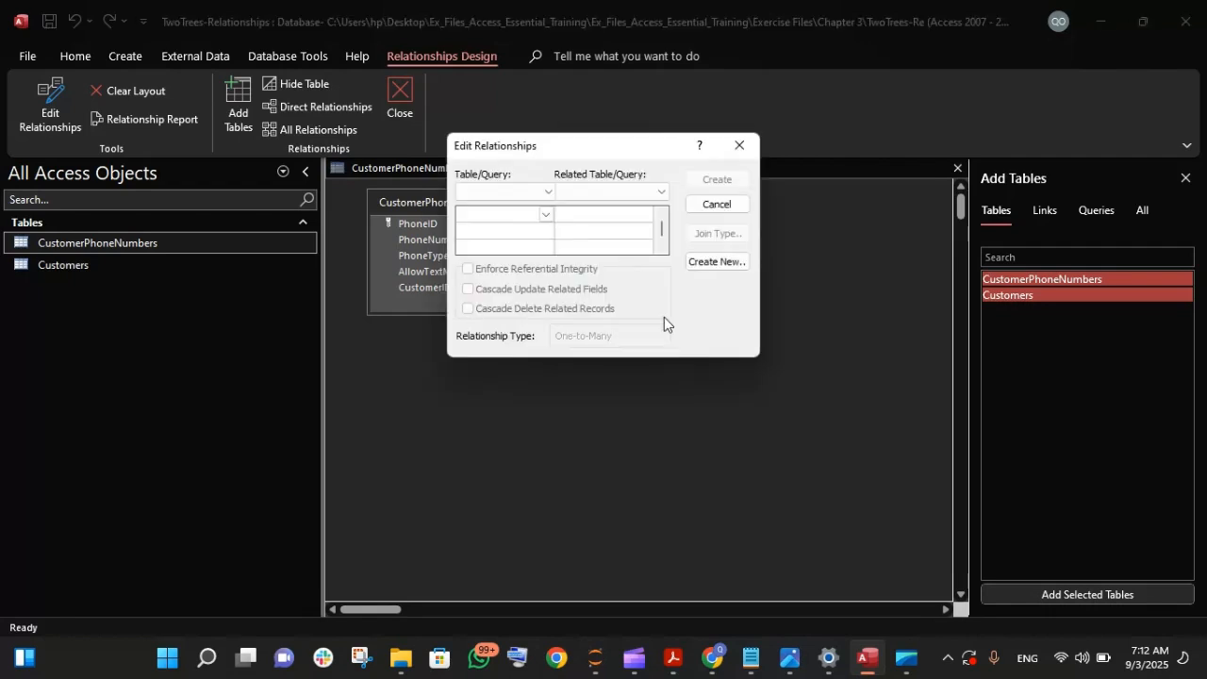
{"action": "left_click", "coordinate": [737, 147]}
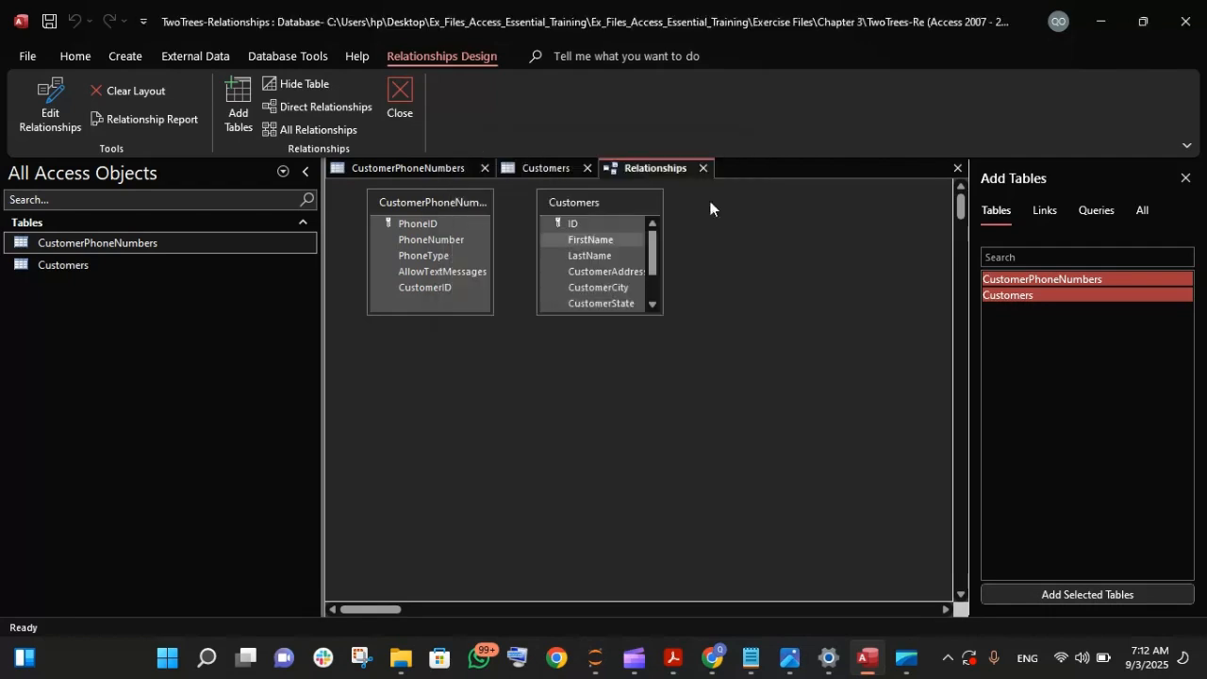
{"action": "double_click", "coordinate": [659, 318]}
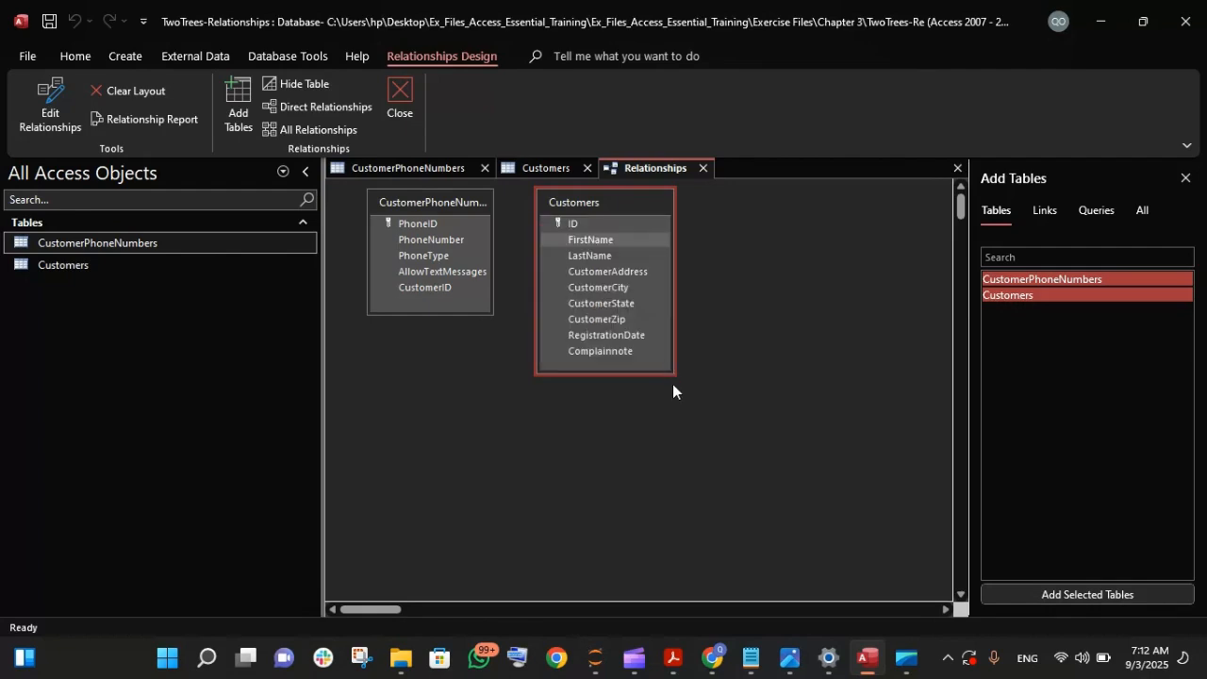
{"action": "left_click_drag", "start_coordinate": [672, 374], "coordinate": [667, 329]}
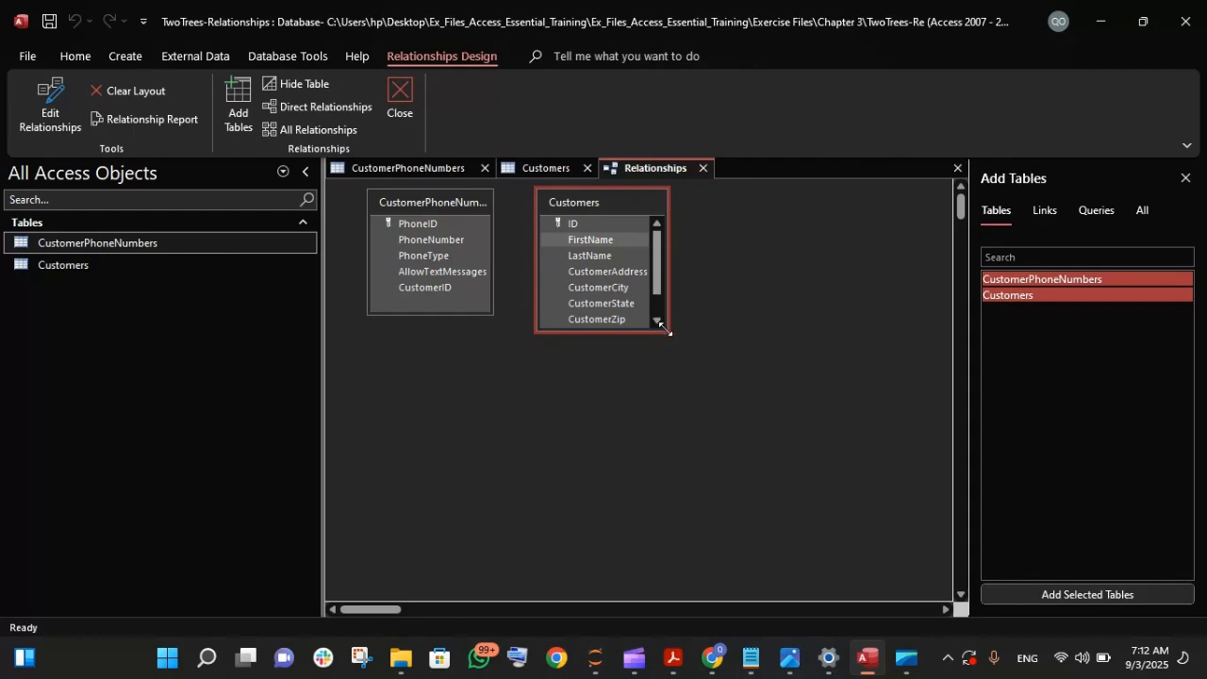
{"action": "double_click", "coordinate": [666, 329]}
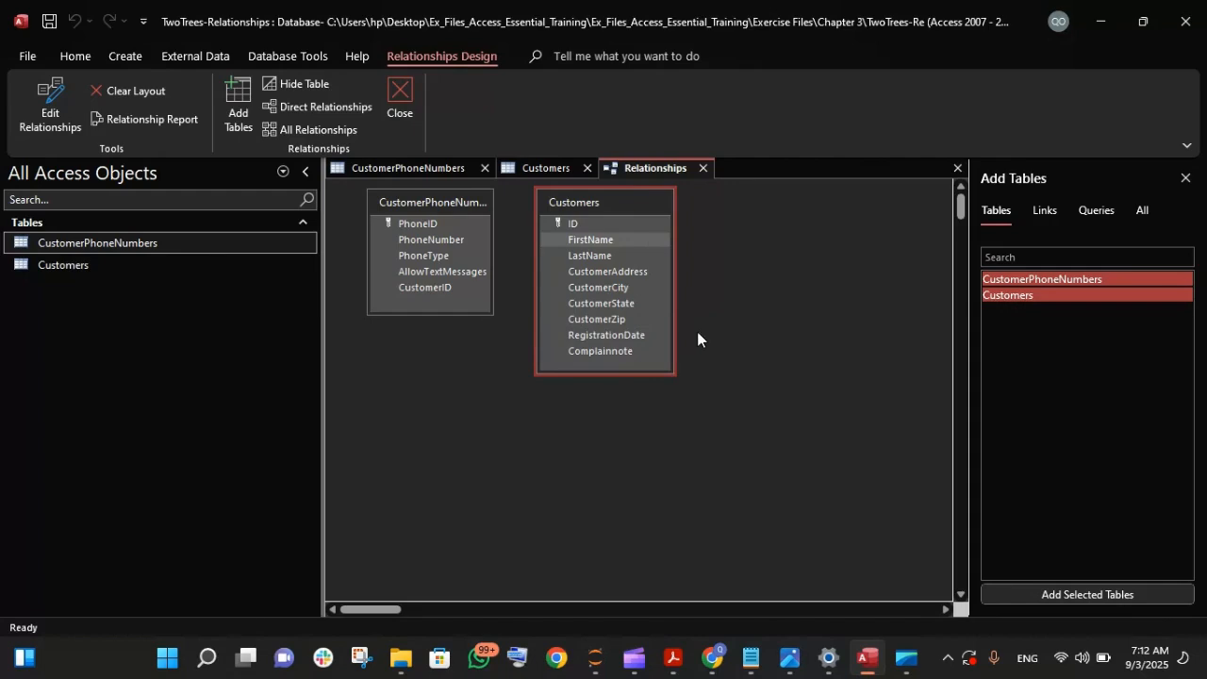
{"action": "left_click", "coordinate": [789, 412]}
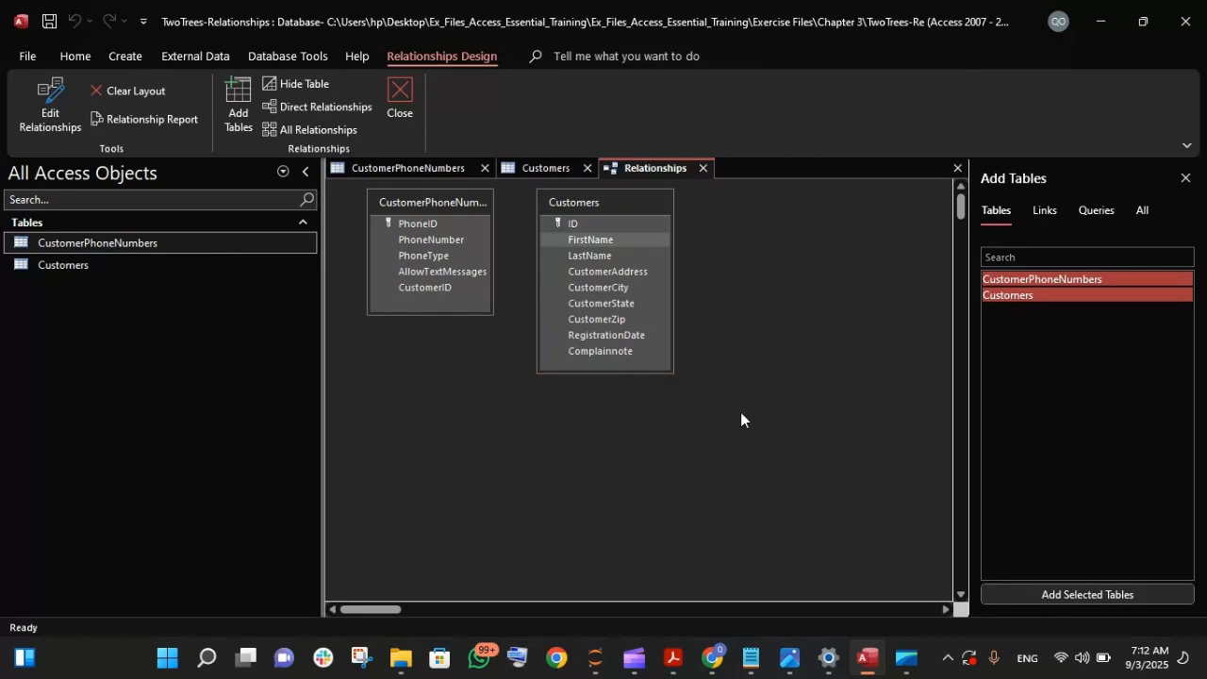
{"action": "left_click", "coordinate": [620, 206]}
{"action": "left_click_drag", "start_coordinate": [620, 204], "coordinate": [656, 201]}
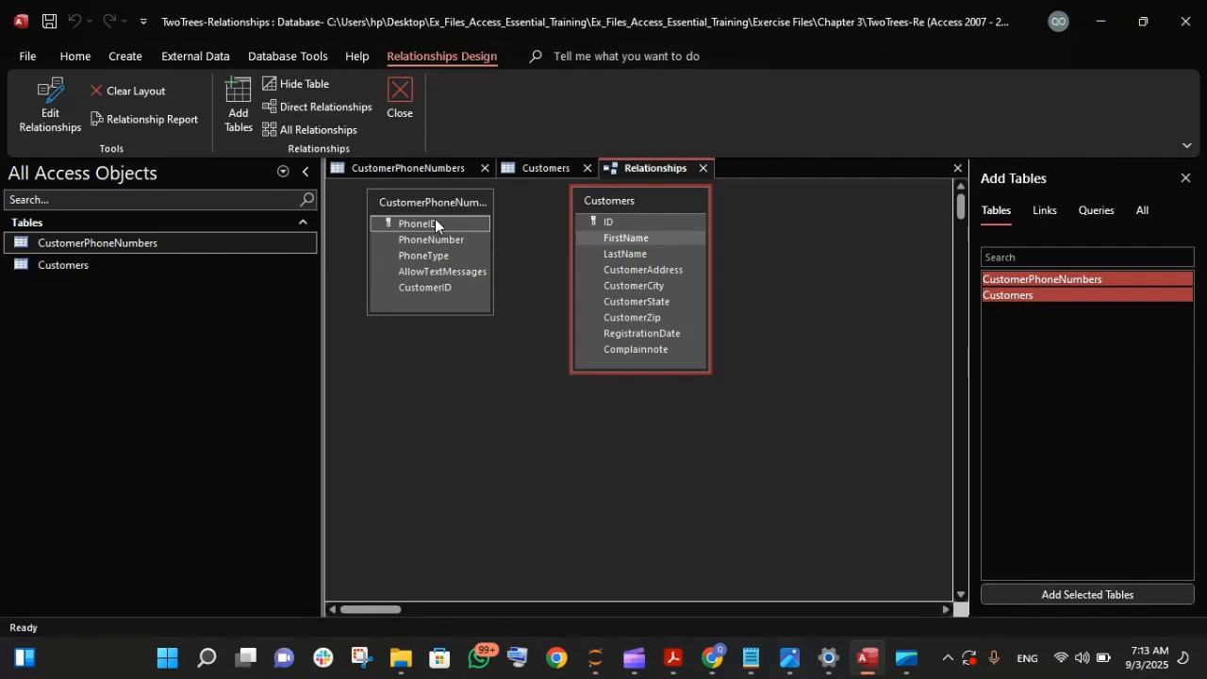
- Compare the Customers ID key with the PhoneID and CustomerID fields of CustomerPhoneNumbers, checking the Customers datasheet for reference
{"action": "left_click_drag", "start_coordinate": [434, 218], "coordinate": [639, 220]}
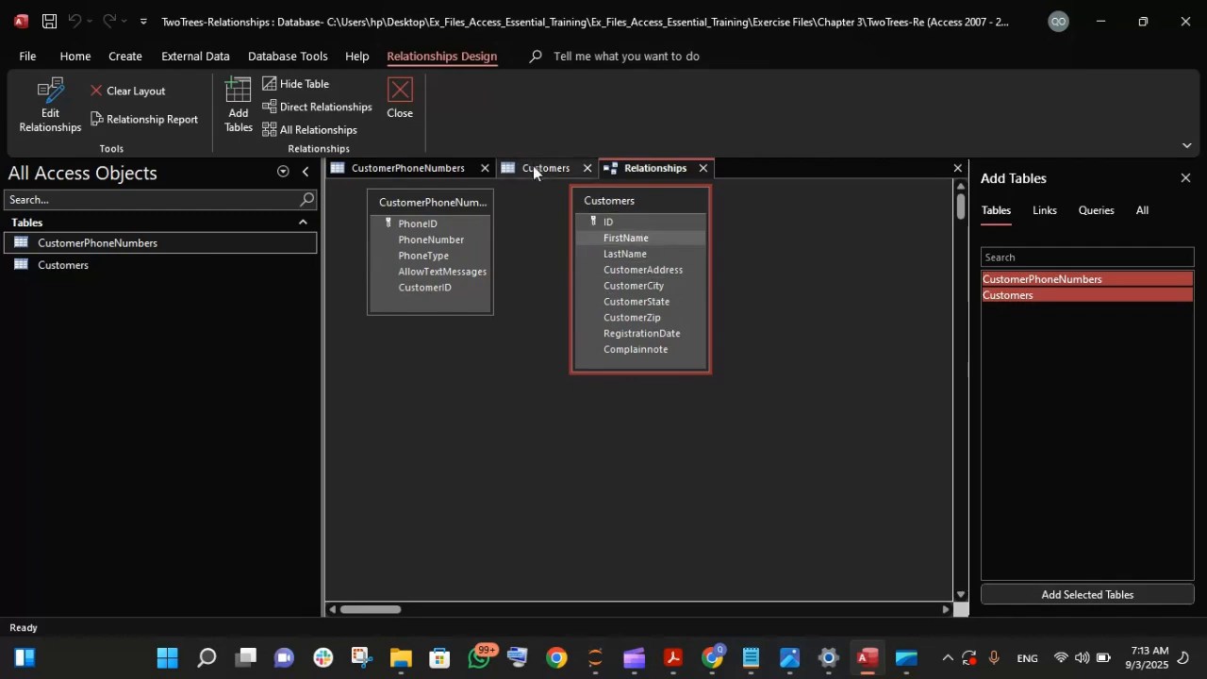
{"action": "left_click", "coordinate": [534, 167]}
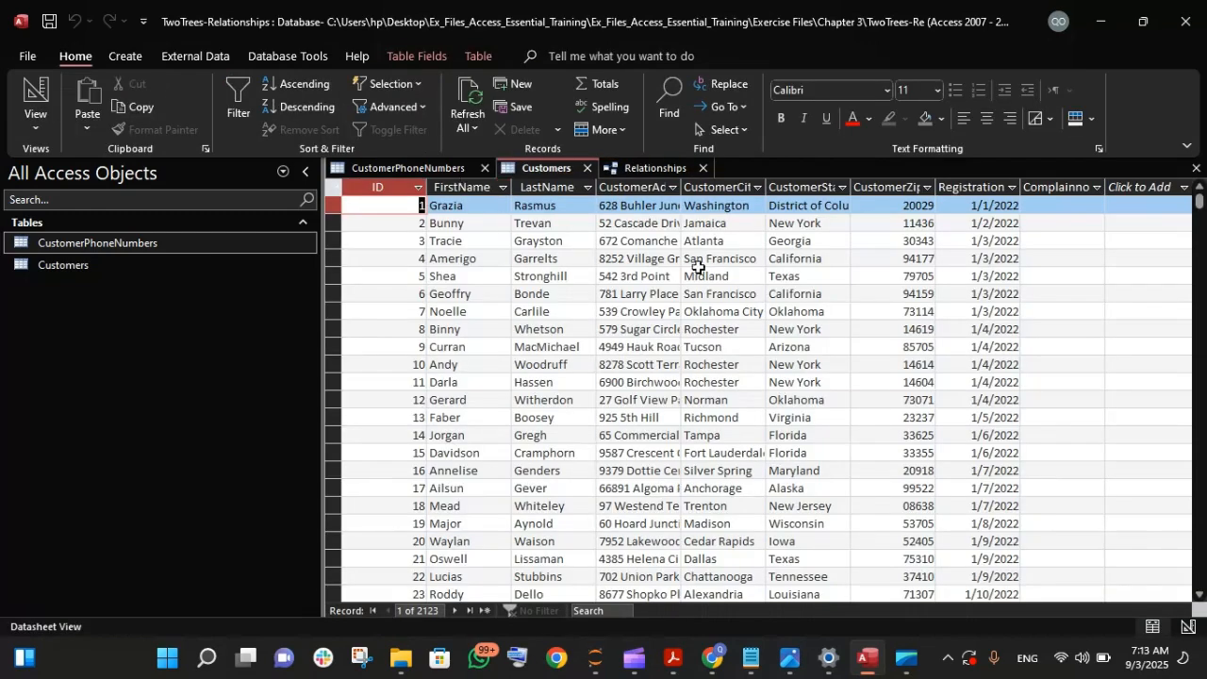
{"action": "left_click", "coordinate": [666, 171]}
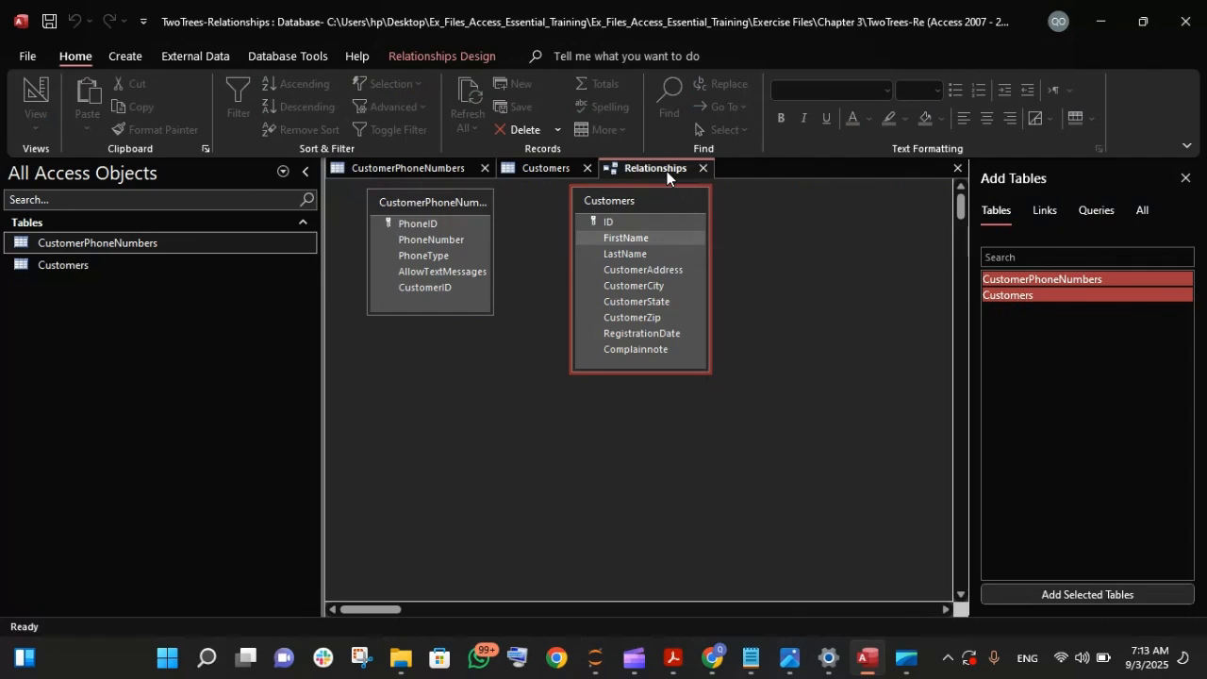
{"action": "left_click", "coordinate": [607, 222]}
{"action": "left_click", "coordinate": [611, 224]}
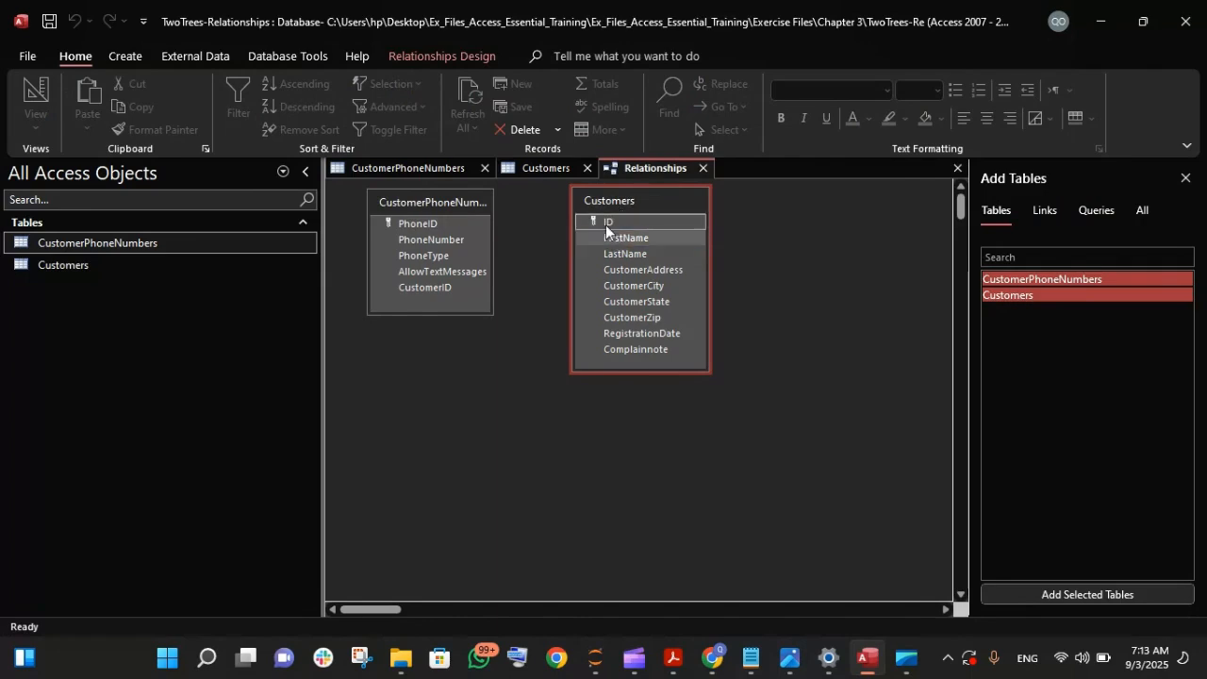
{"action": "left_click_drag", "start_coordinate": [606, 226], "coordinate": [430, 219]}
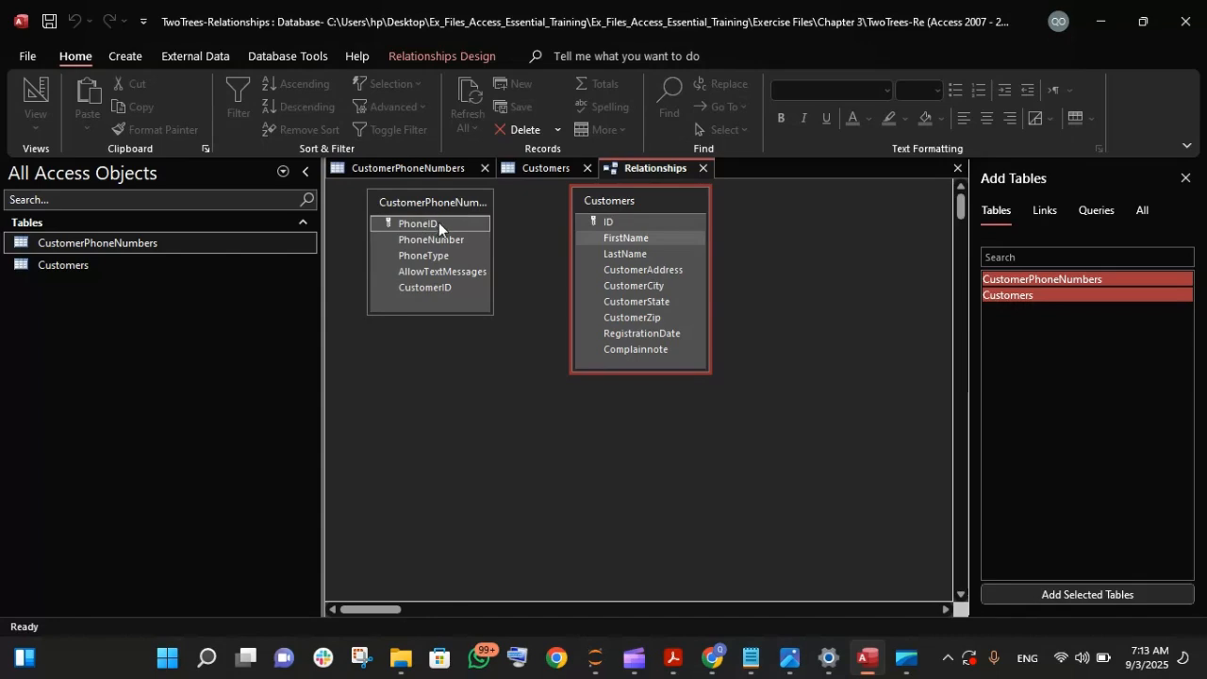
{"action": "left_click_drag", "start_coordinate": [436, 224], "coordinate": [415, 287]}
{"action": "left_click", "coordinate": [415, 286]}
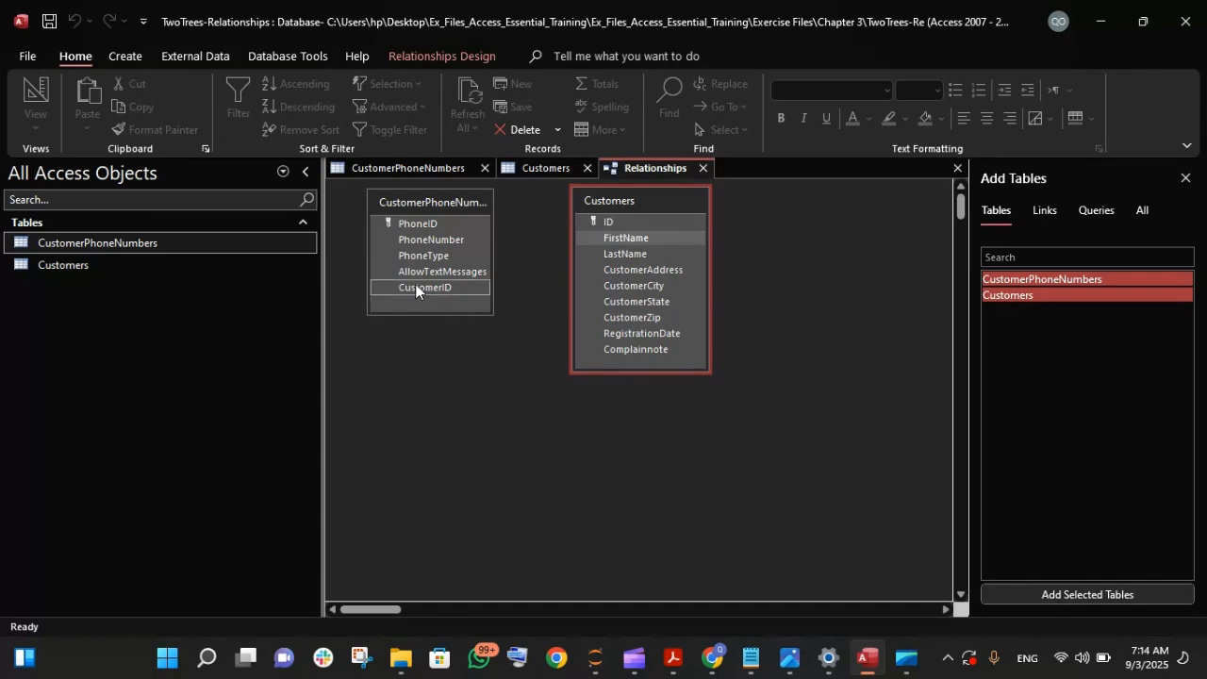
{"action": "left_click_drag", "start_coordinate": [415, 285], "coordinate": [612, 222]}
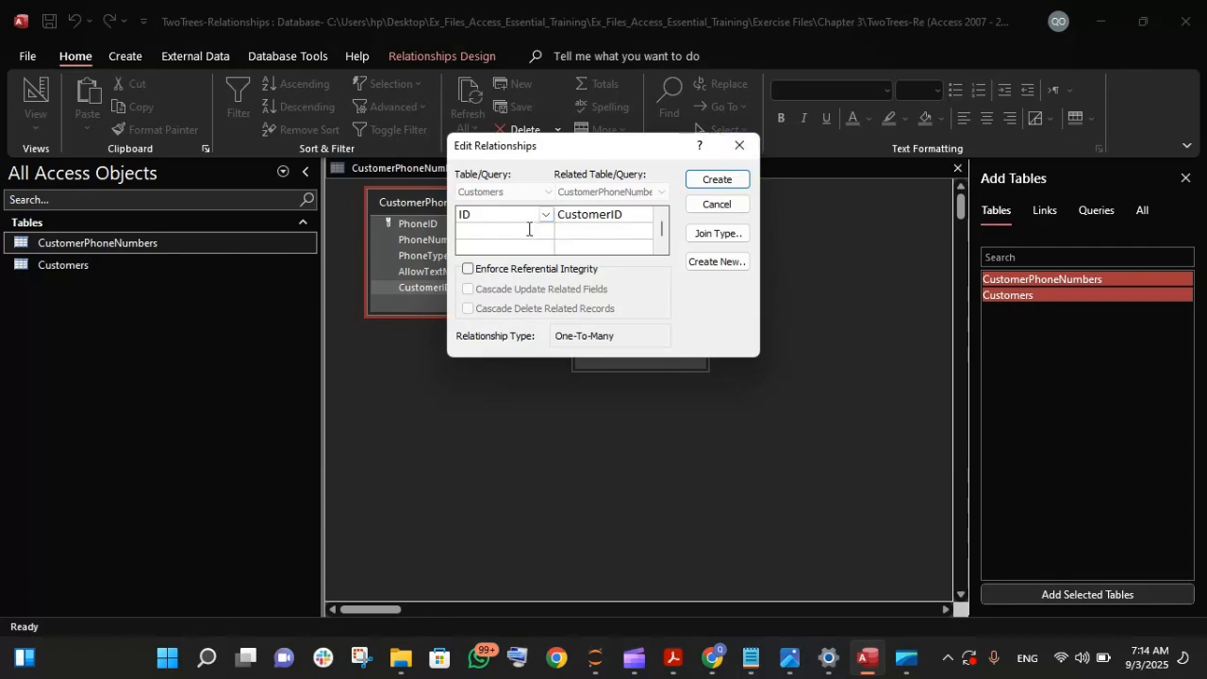
{"action": "left_click_drag", "start_coordinate": [596, 154], "coordinate": [770, 305]}
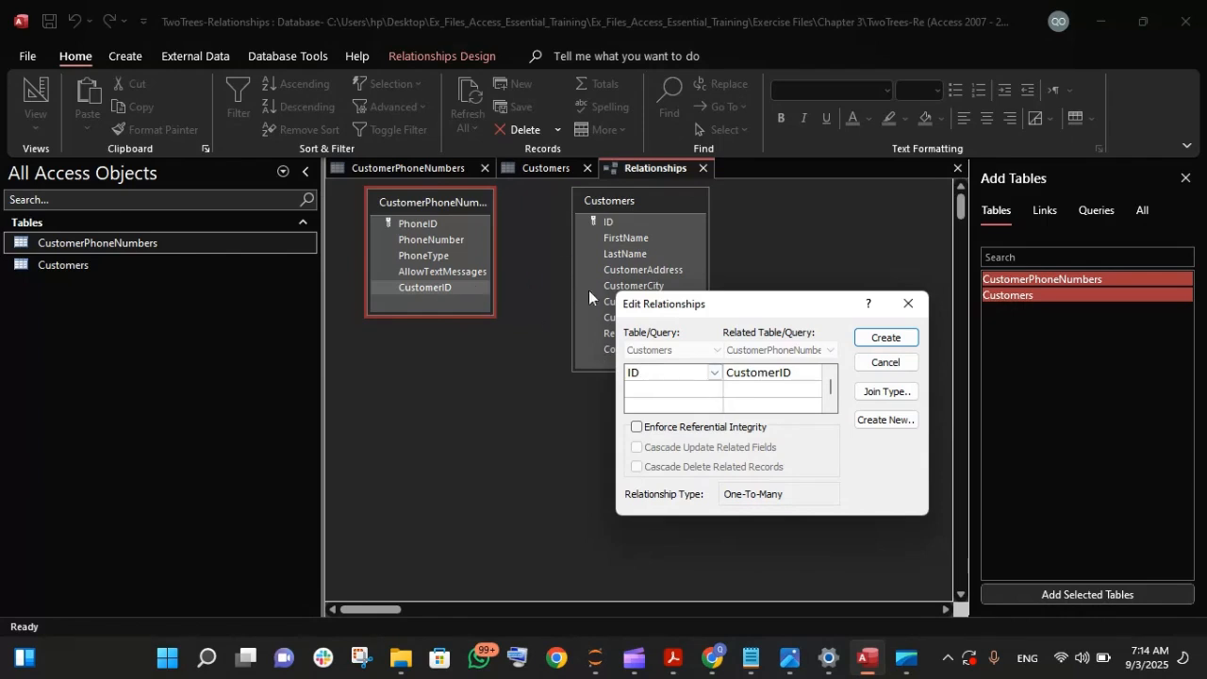
{"action": "left_click", "coordinate": [716, 375]}
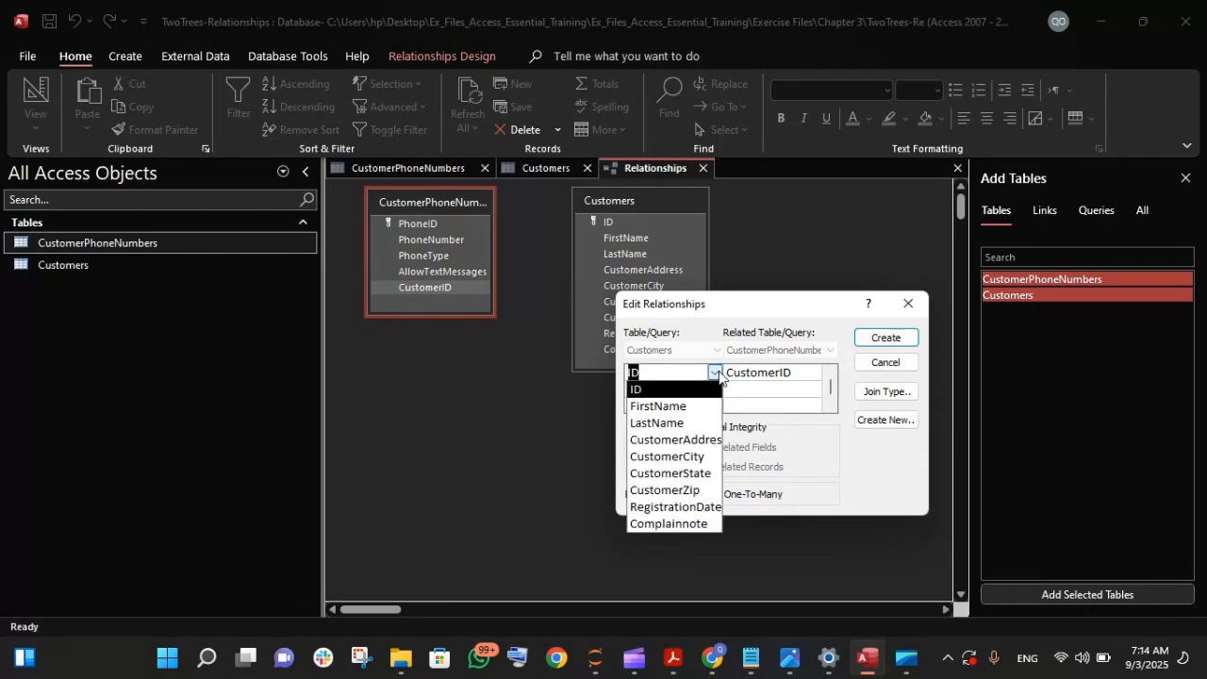
{"action": "left_click", "coordinate": [675, 440]}
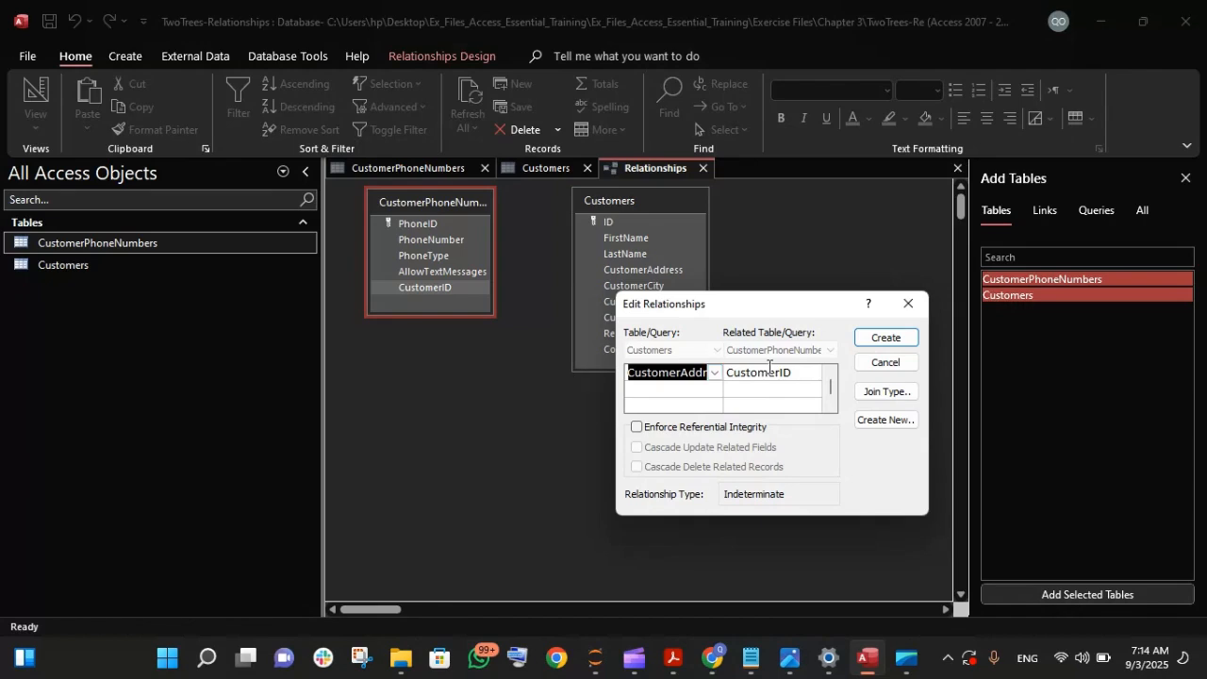
{"action": "left_click", "coordinate": [908, 304]}
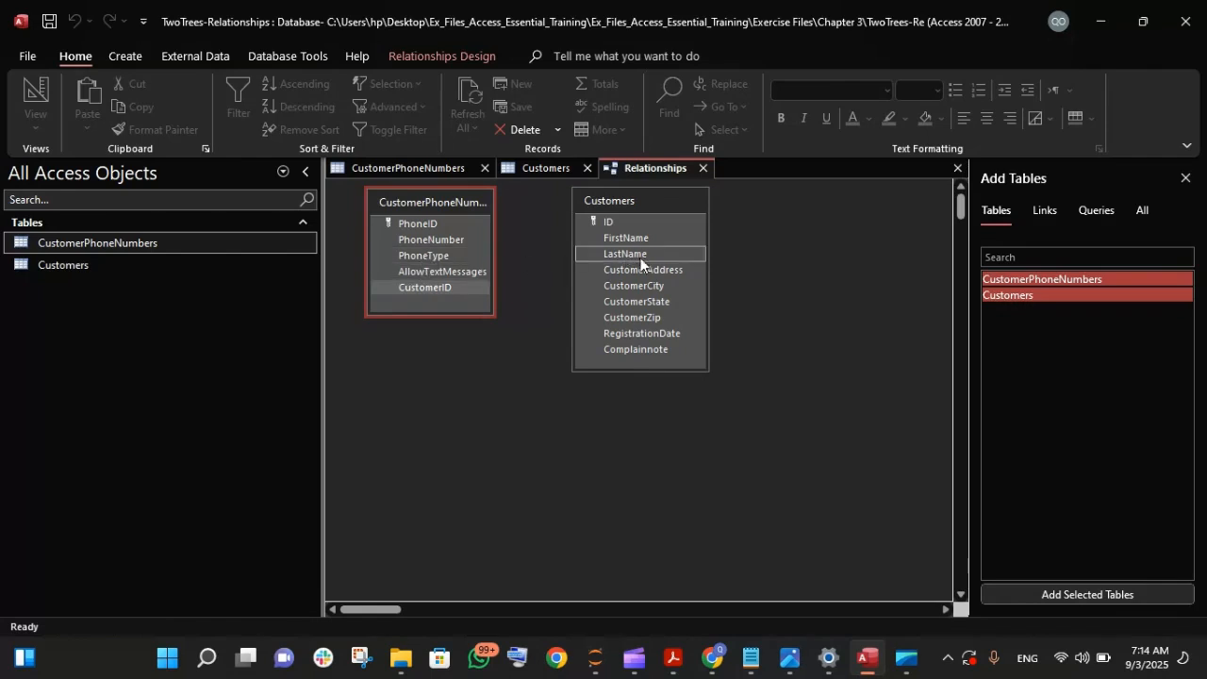
{"action": "left_click_drag", "start_coordinate": [645, 316], "coordinate": [432, 287]}
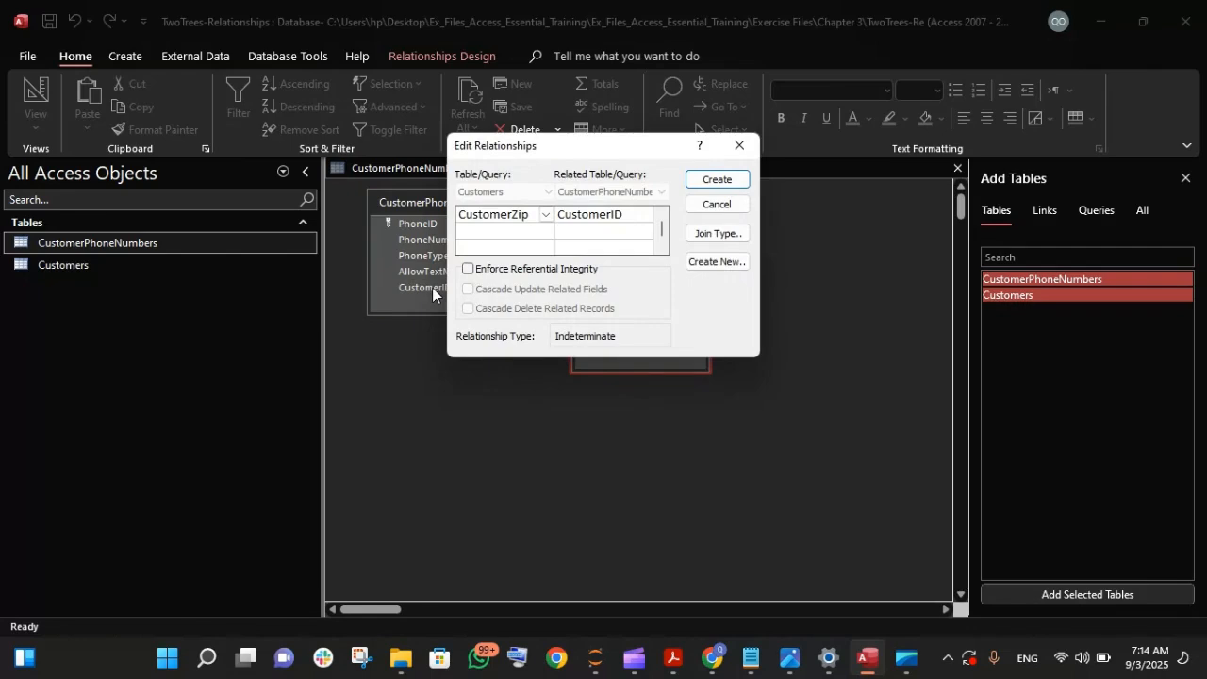
{"action": "left_click", "coordinate": [739, 144]}
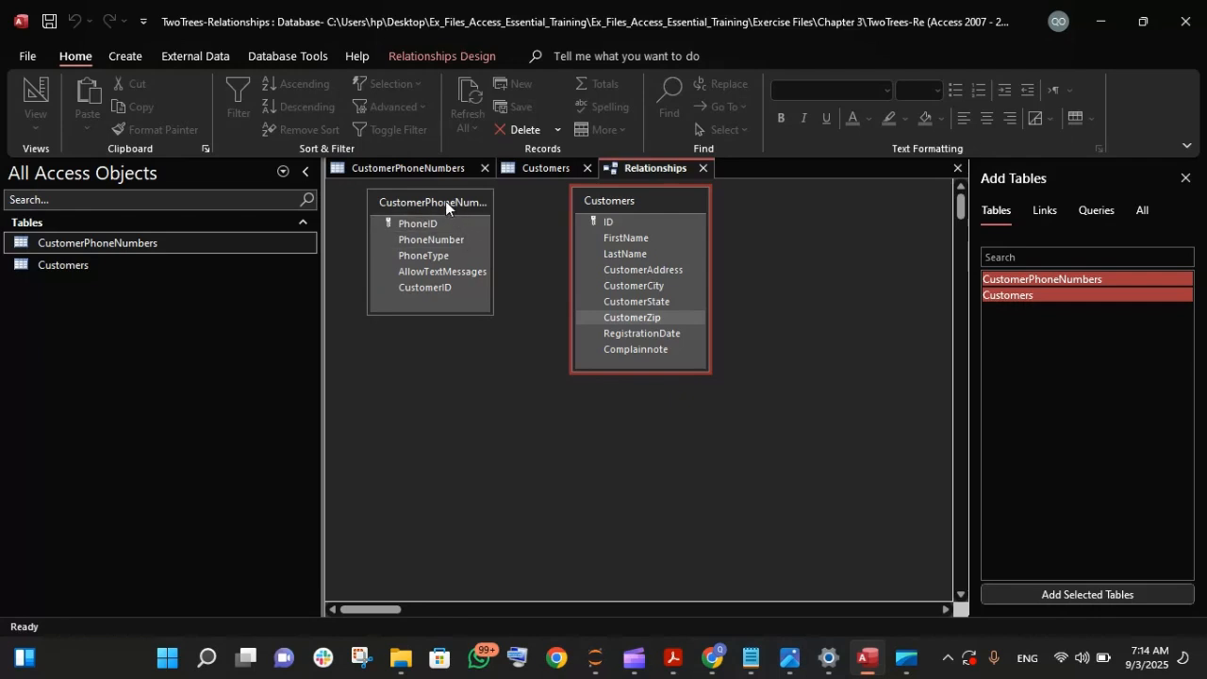
- Swap the two table boxes in the relationships layout so Customers comes before CustomerPhoneNumbers, with a gap between them
{"action": "left_click_drag", "start_coordinate": [445, 201], "coordinate": [784, 206]}
{"action": "left_click_drag", "start_coordinate": [672, 203], "coordinate": [512, 204]}
{"action": "left_click_drag", "start_coordinate": [777, 206], "coordinate": [711, 213]}
{"action": "left_click", "coordinate": [602, 347]}
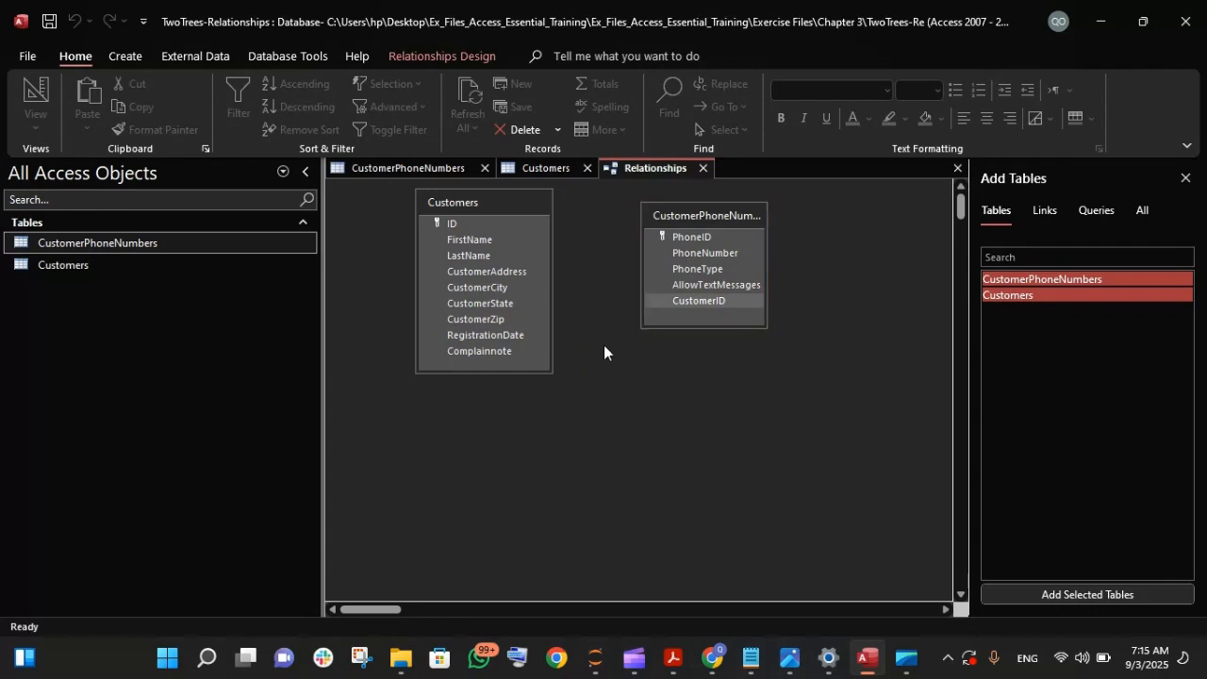
- Start a relationship that pairs the ID field of Customers with the CustomerID field of CustomerPhoneNumbers
{"action": "left_click", "coordinate": [664, 300]}
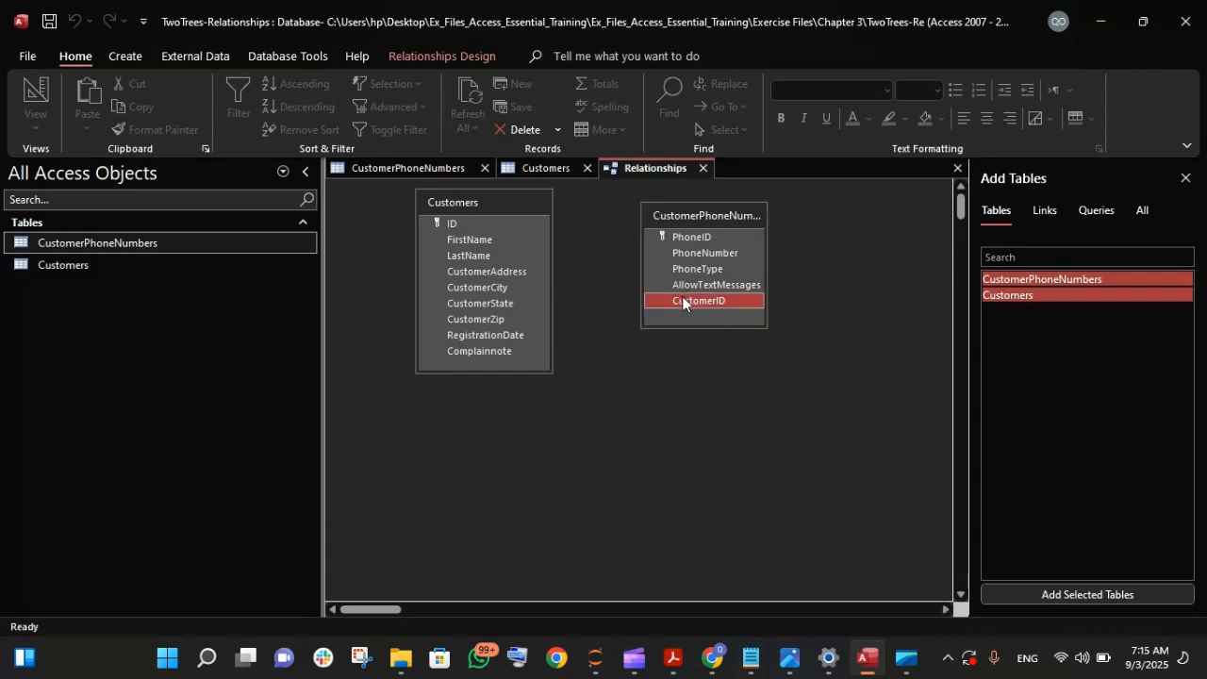
{"action": "left_click_drag", "start_coordinate": [682, 296], "coordinate": [449, 221]}
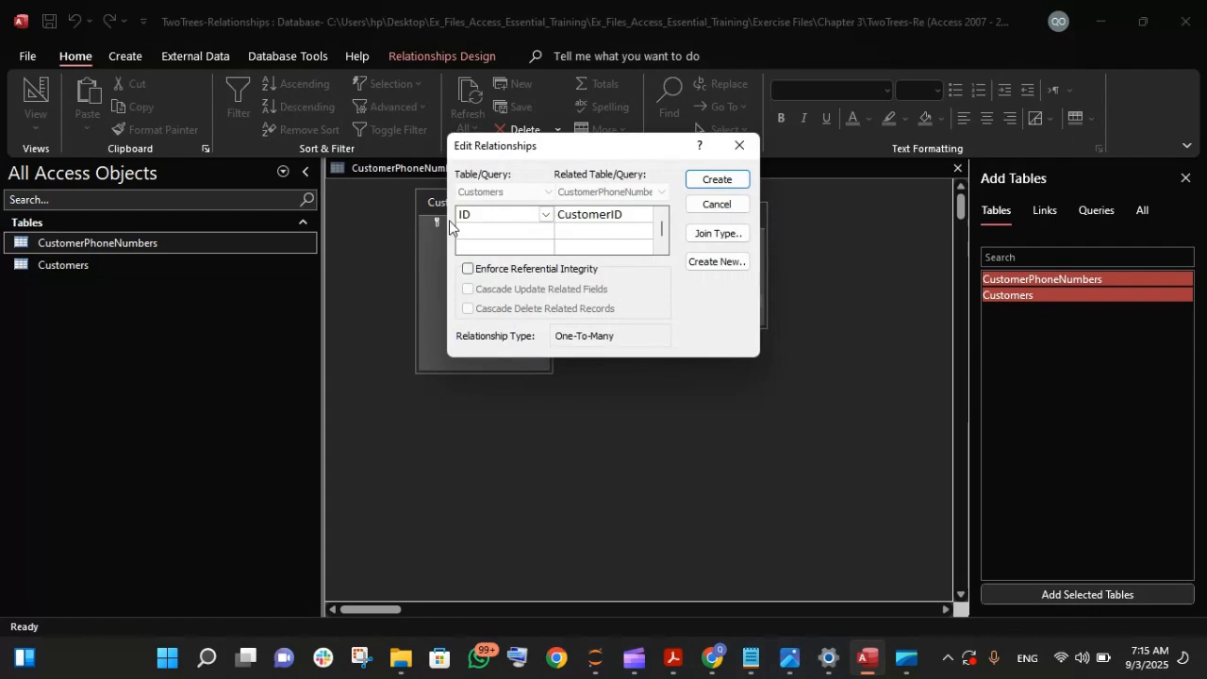
{"action": "left_click", "coordinate": [547, 216]}
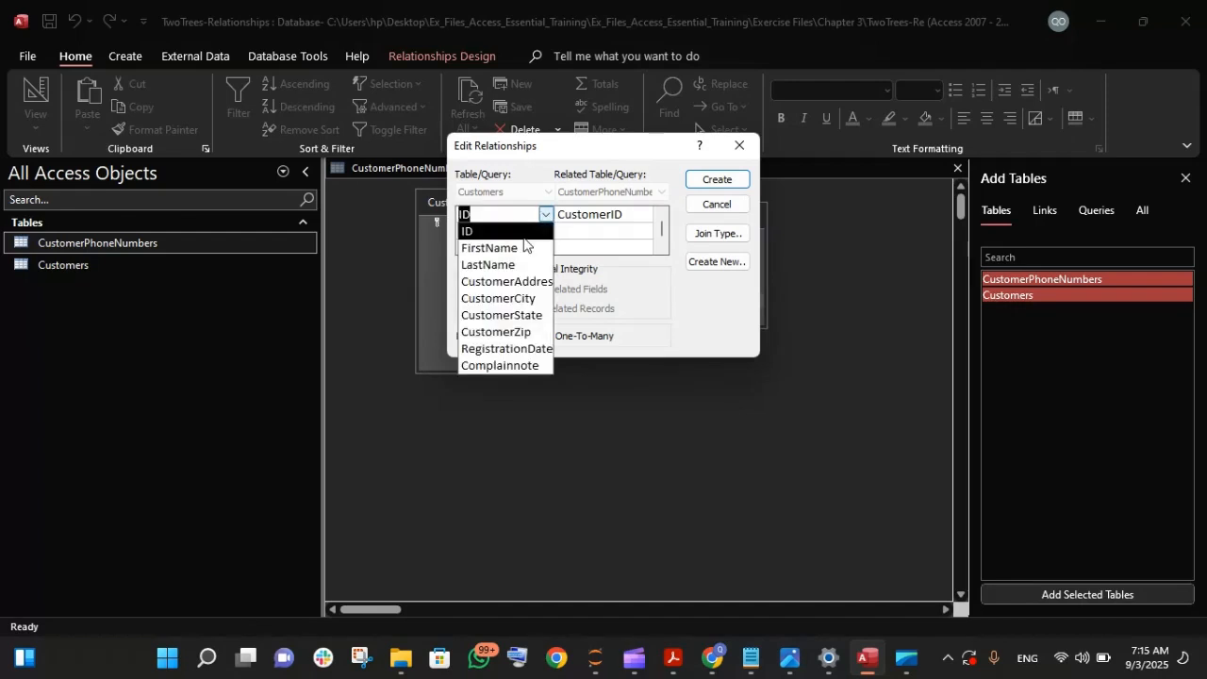
{"action": "left_click", "coordinate": [523, 237]}
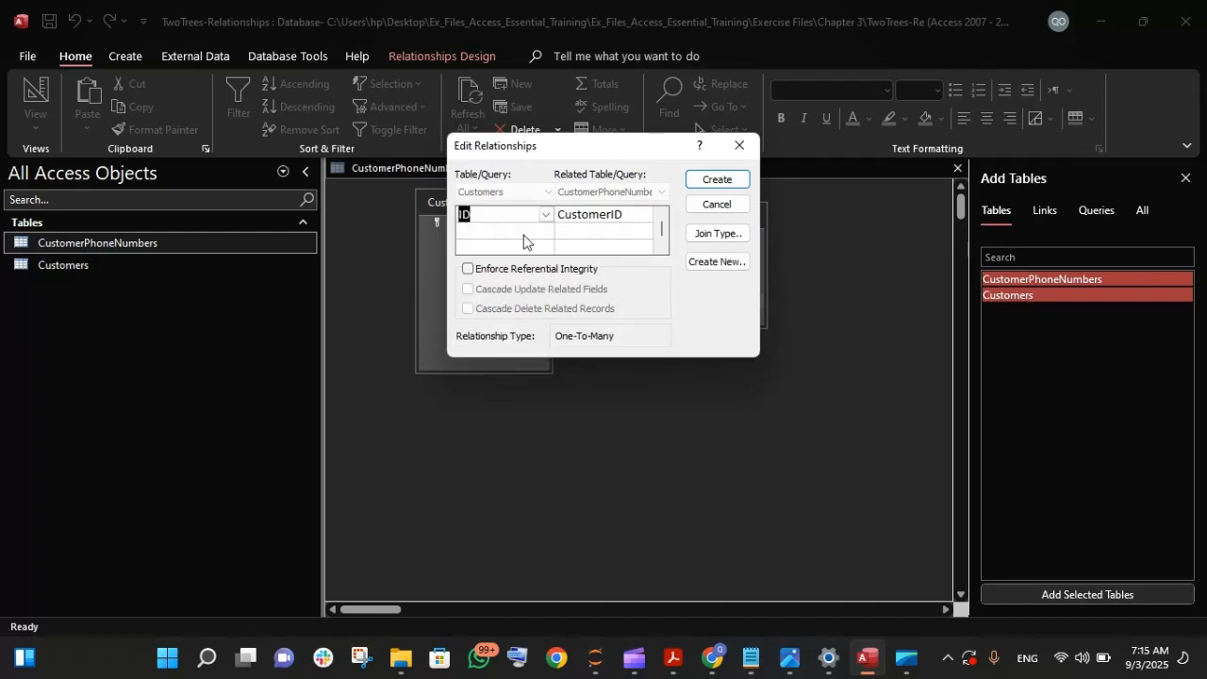
{"action": "left_click", "coordinate": [630, 216]}
{"action": "left_click", "coordinate": [647, 217]}
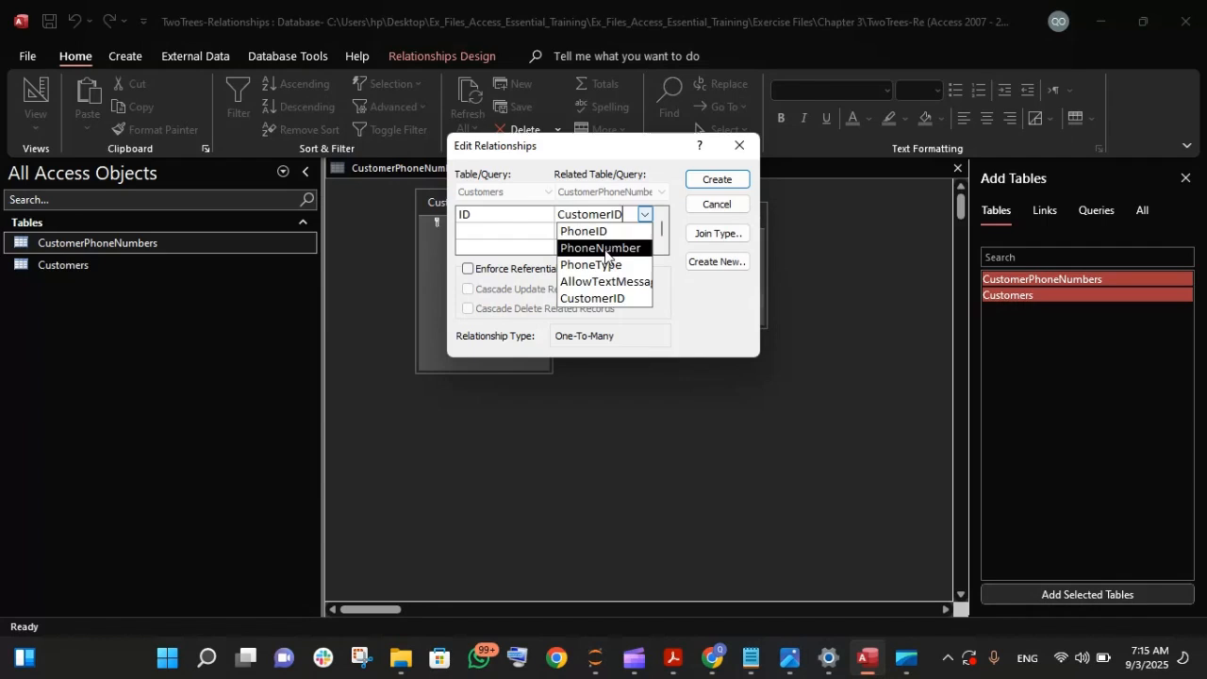
{"action": "left_click", "coordinate": [606, 300]}
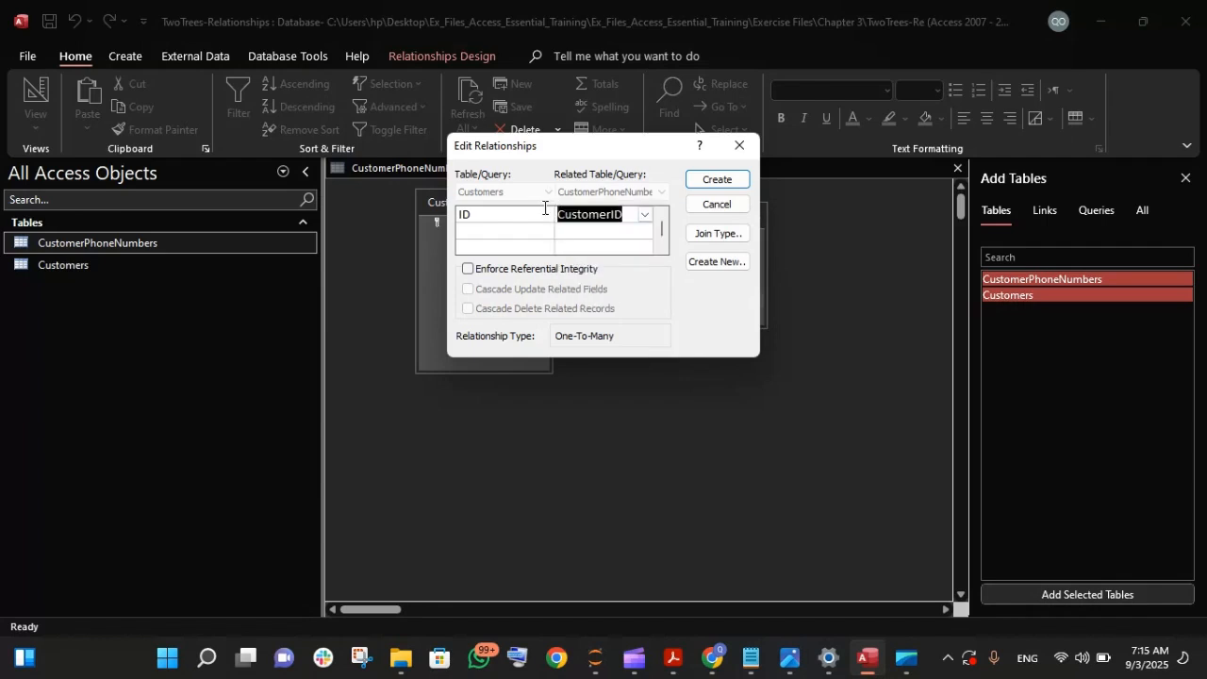
- Try CustomerCity as the Customers-side field of the relationship and set it back to ID
{"action": "left_click", "coordinate": [537, 215]}
{"action": "left_click", "coordinate": [544, 216]}
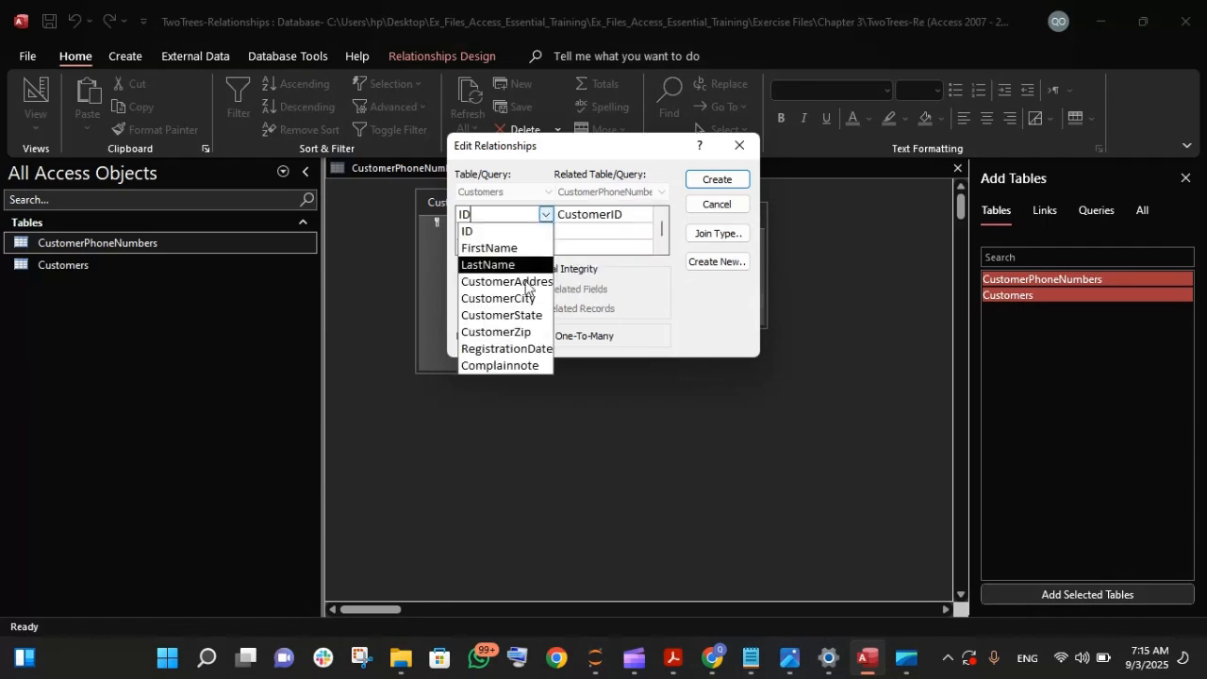
{"action": "left_click", "coordinate": [517, 298]}
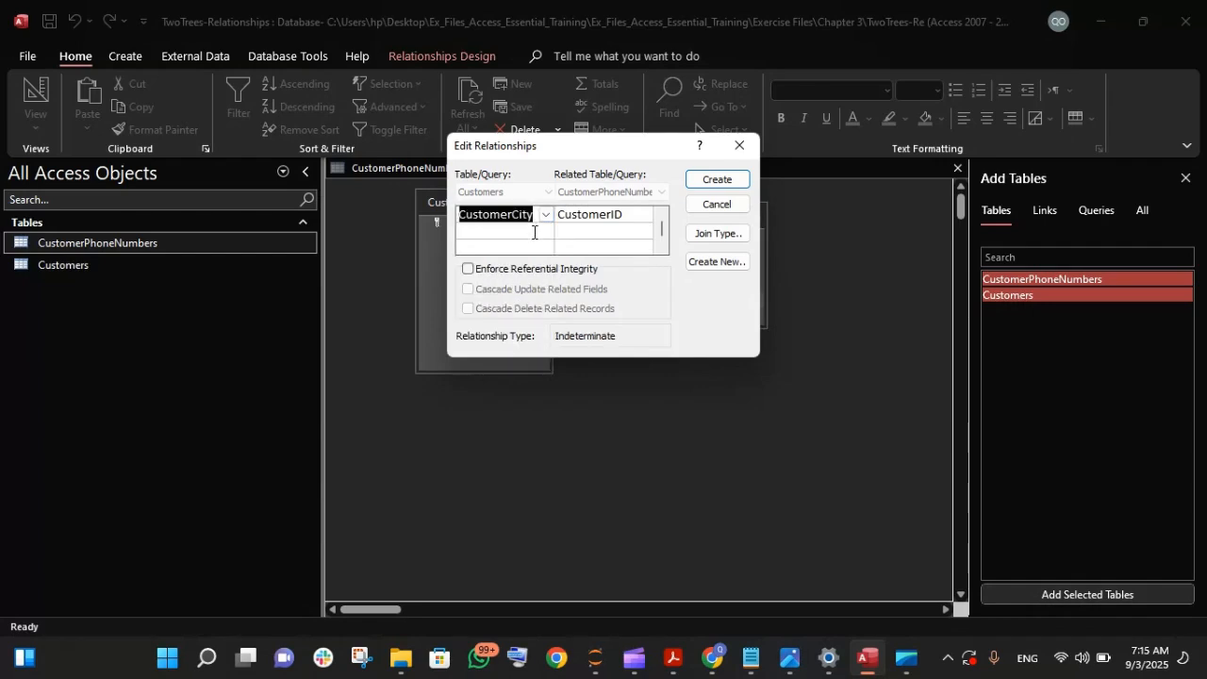
{"action": "left_click_drag", "start_coordinate": [551, 149], "coordinate": [681, 403]}
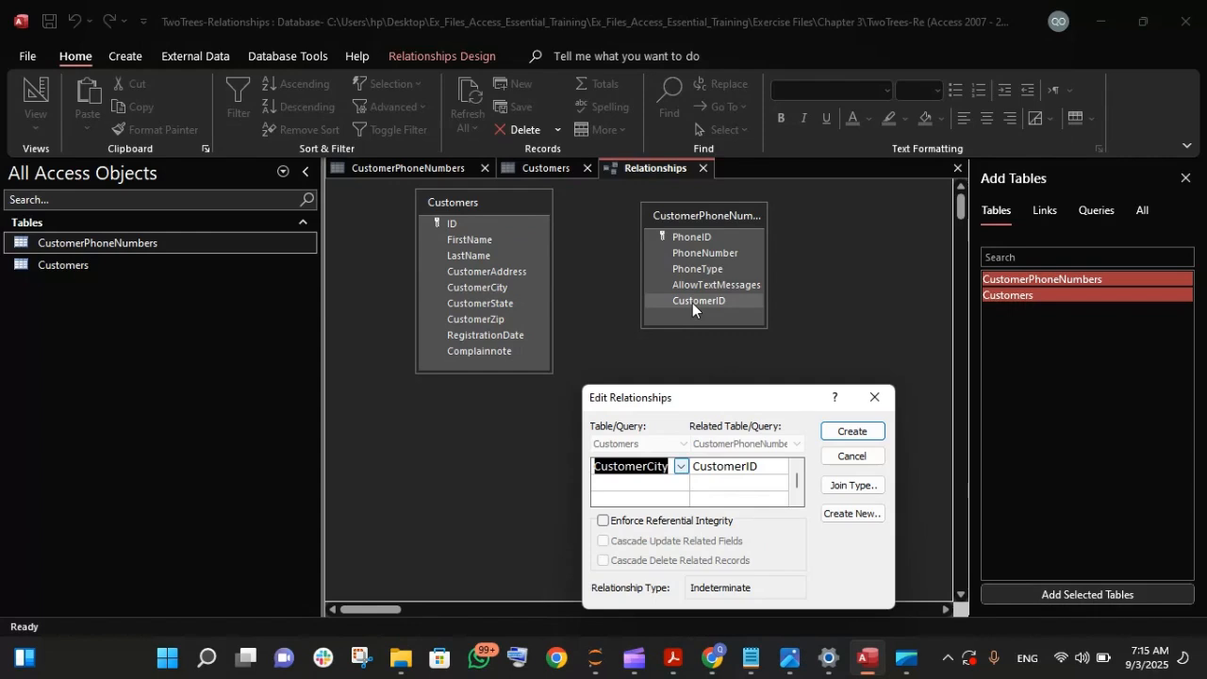
{"action": "left_click", "coordinate": [680, 466]}
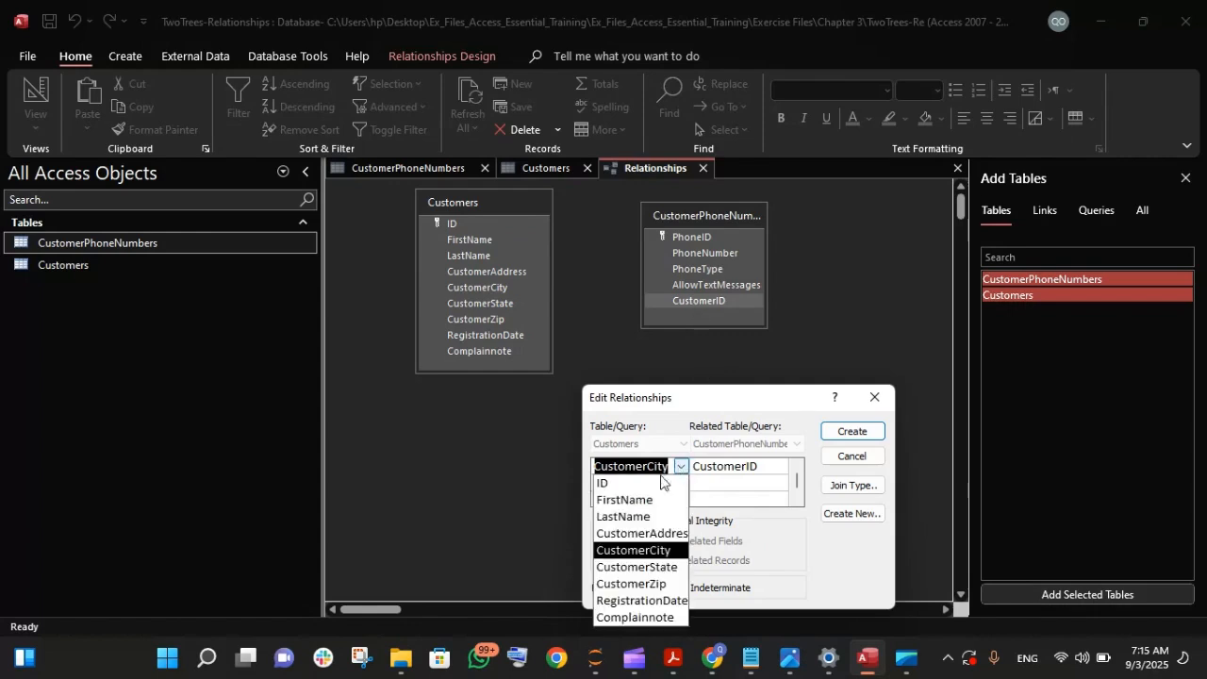
{"action": "left_click", "coordinate": [643, 483]}
- Create the ID-to-CustomerID relationship with join type 1, which includes only rows where the joined fields from both tables are equal
{"action": "left_click", "coordinate": [779, 467]}
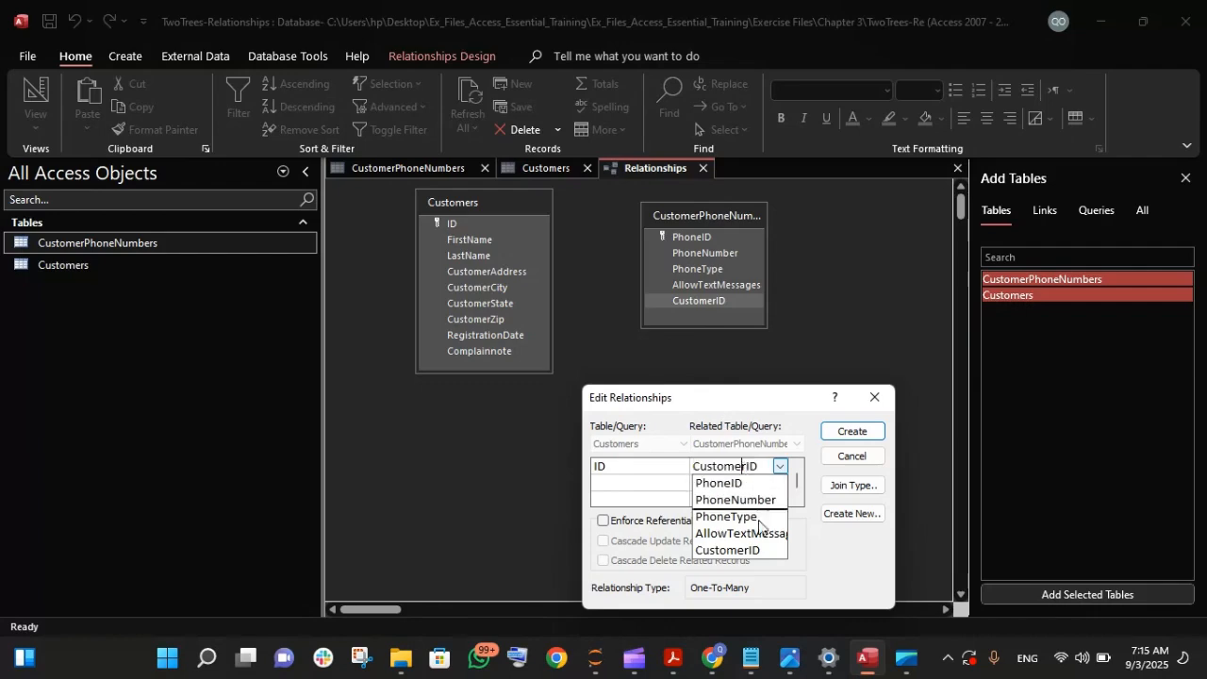
{"action": "left_click", "coordinate": [738, 553]}
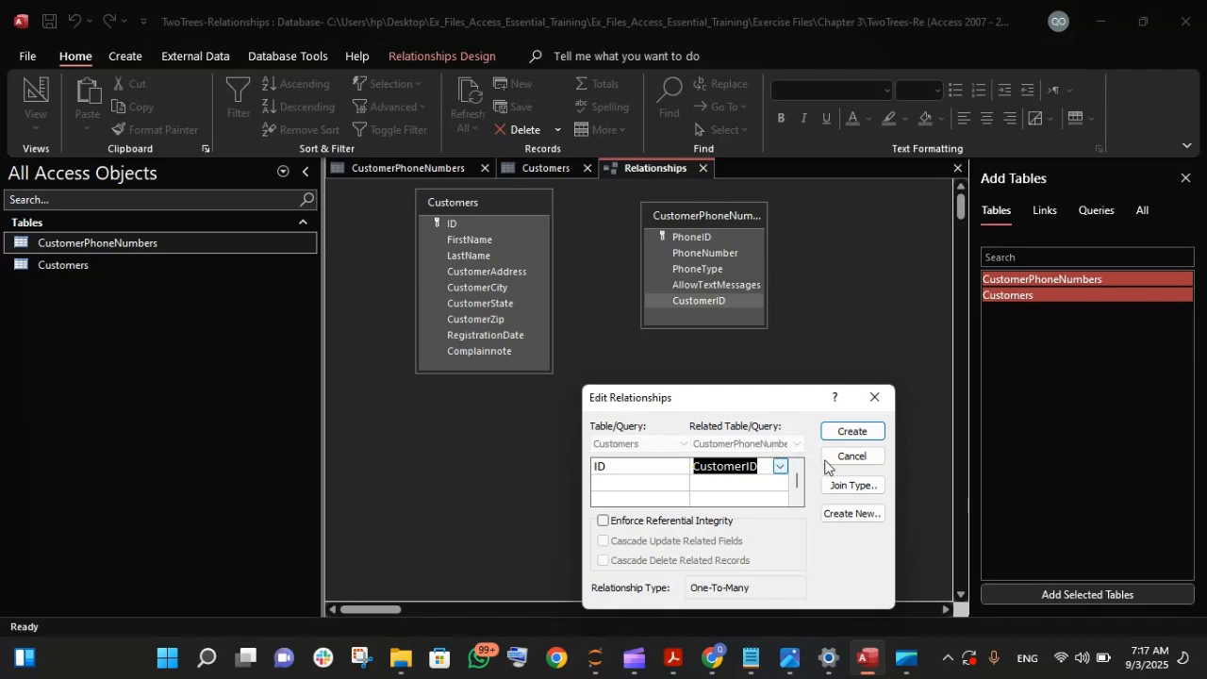
{"action": "left_click", "coordinate": [862, 491]}
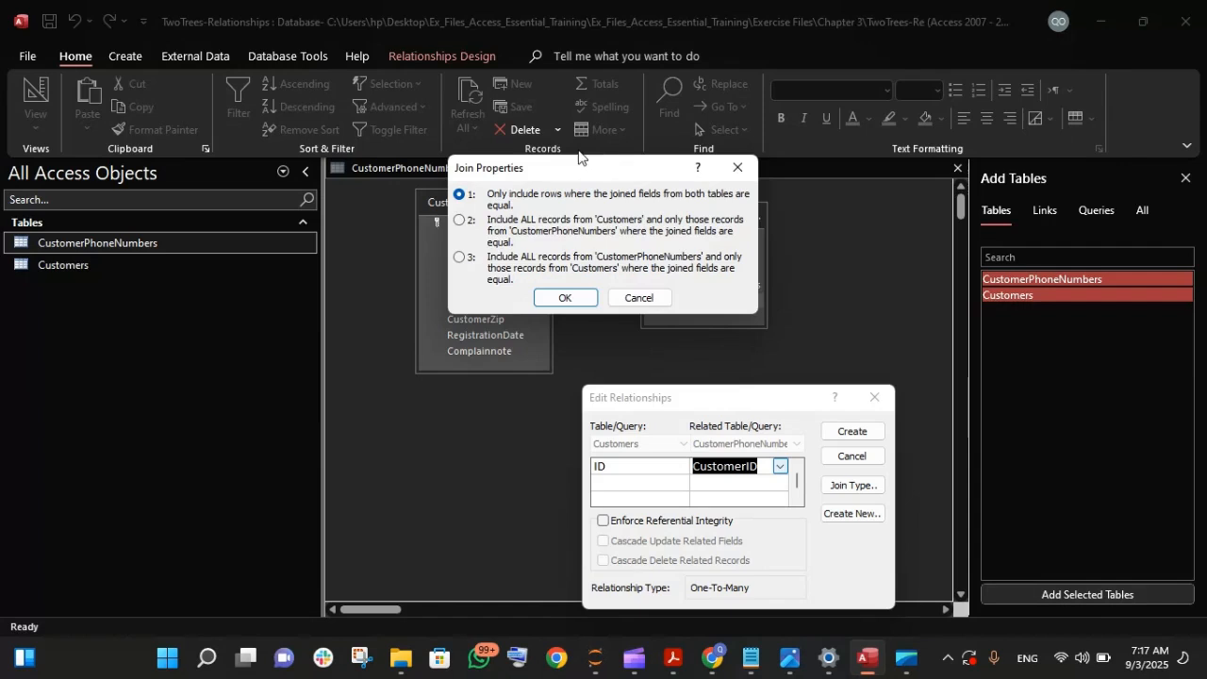
{"action": "left_click_drag", "start_coordinate": [577, 169], "coordinate": [688, 294]}
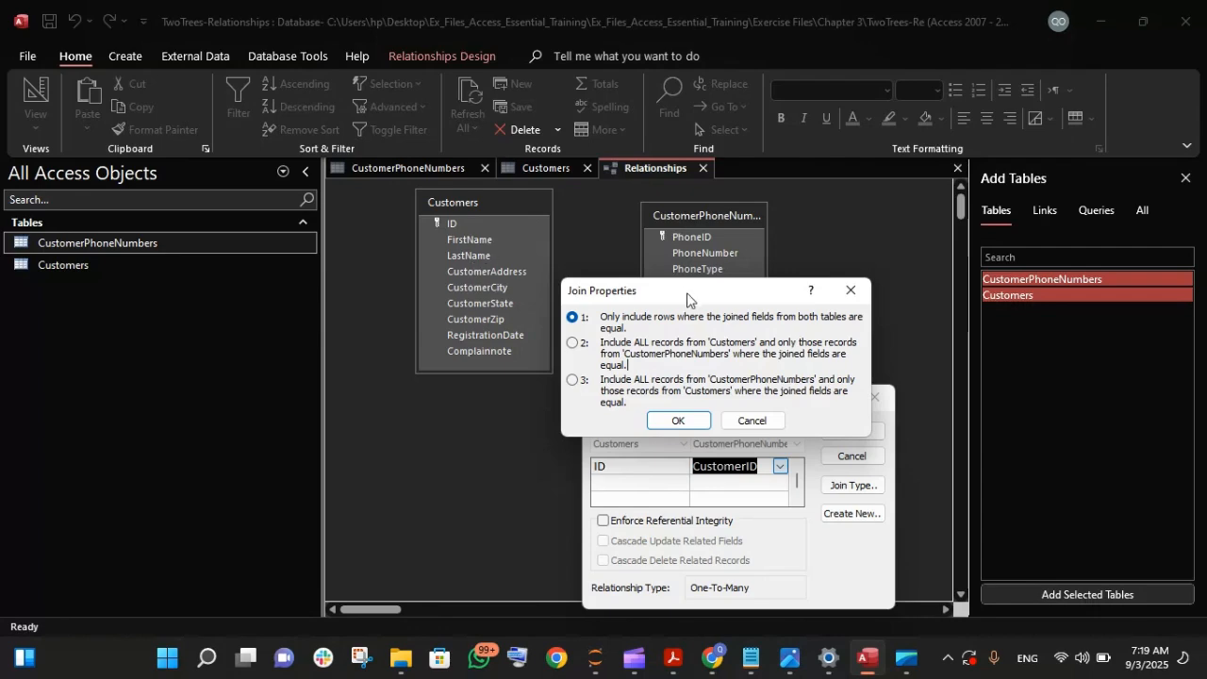
{"action": "left_click", "coordinate": [676, 422]}
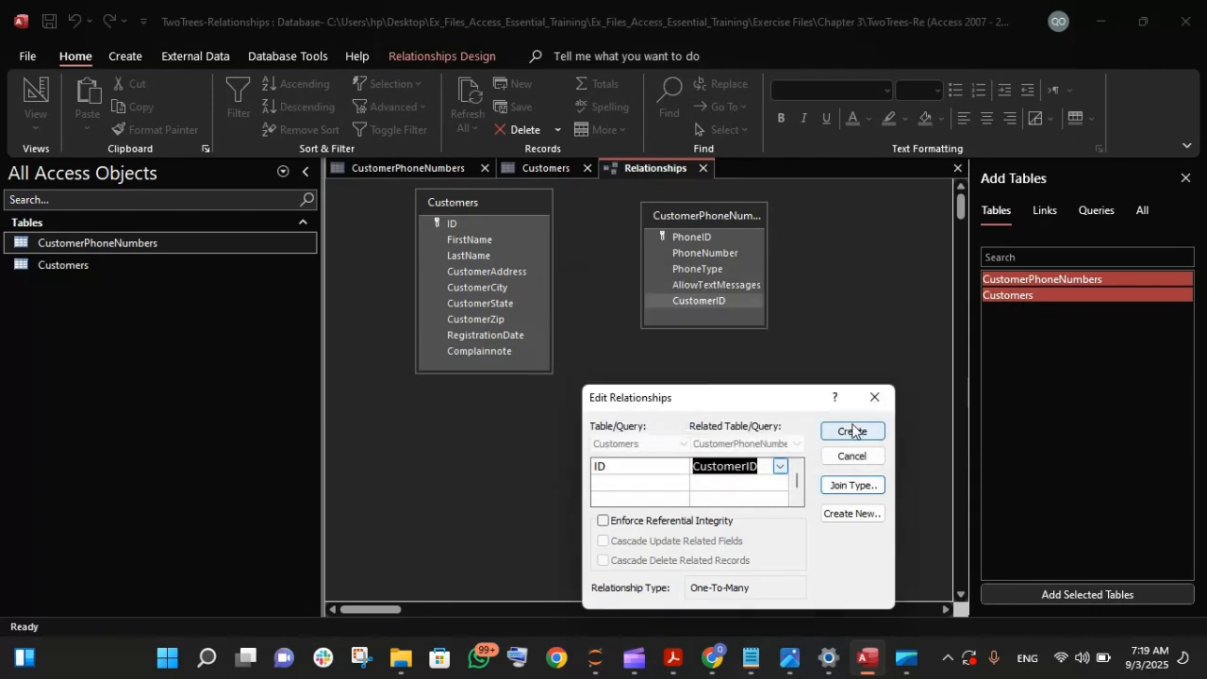
{"action": "left_click", "coordinate": [851, 429]}
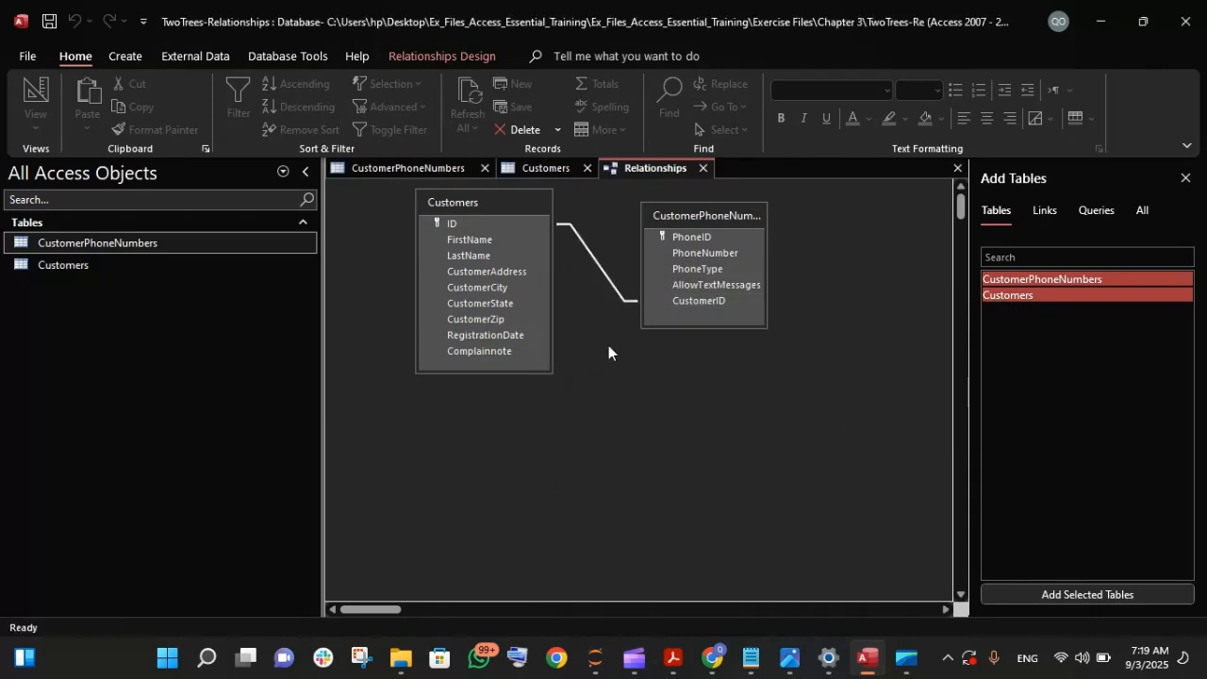
{"action": "left_click", "coordinate": [631, 296]}
{"action": "left_click", "coordinate": [610, 285]}
{"action": "left_click", "coordinate": [624, 367]}
{"action": "double_click", "coordinate": [623, 372]}
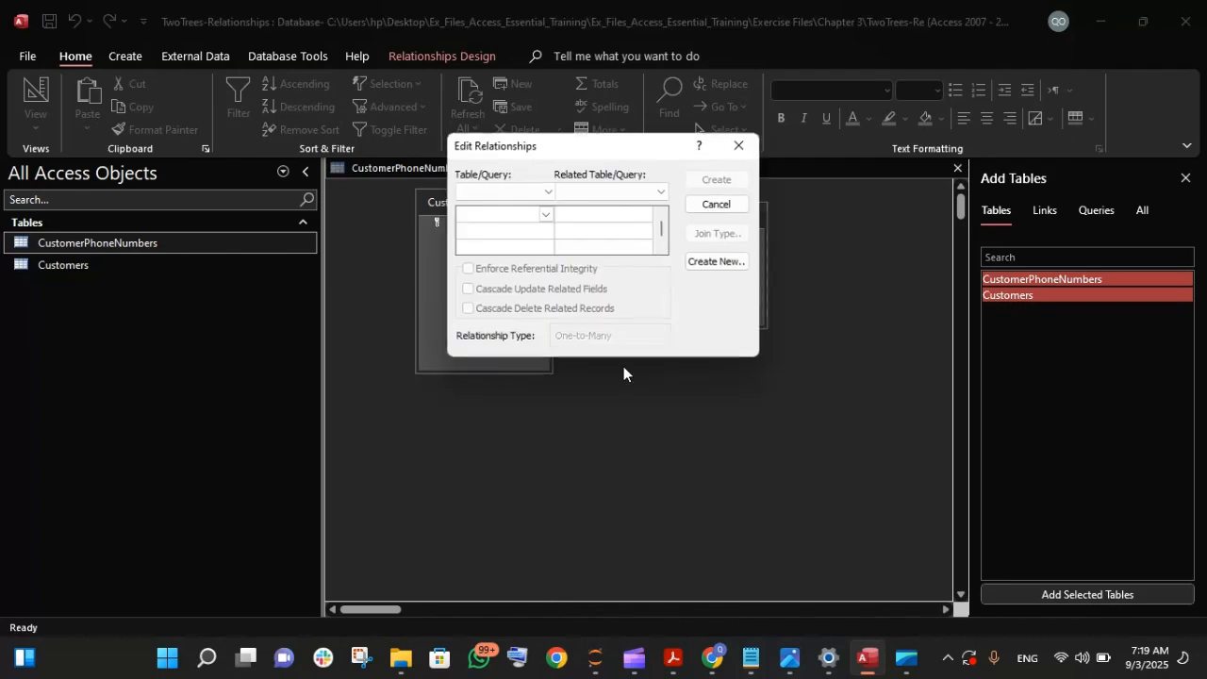
{"action": "left_click", "coordinate": [739, 145]}
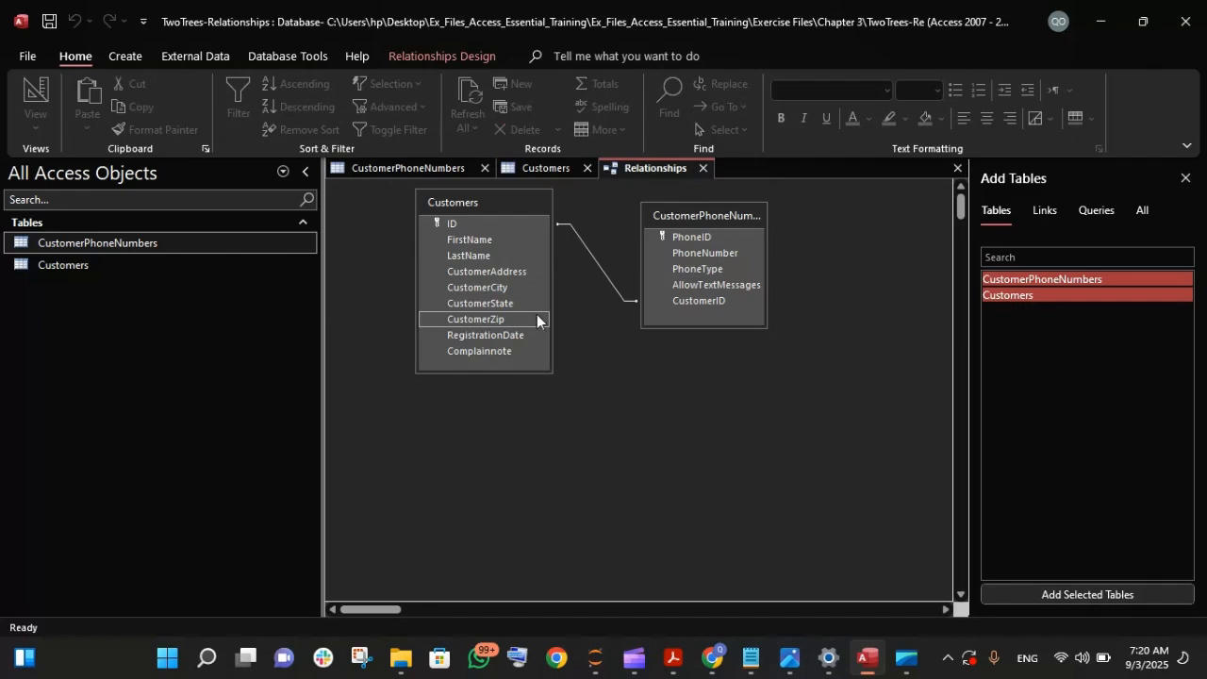
- Show the Customers table in Design view and examine its field list from the ID field down
{"action": "left_click", "coordinate": [531, 171]}
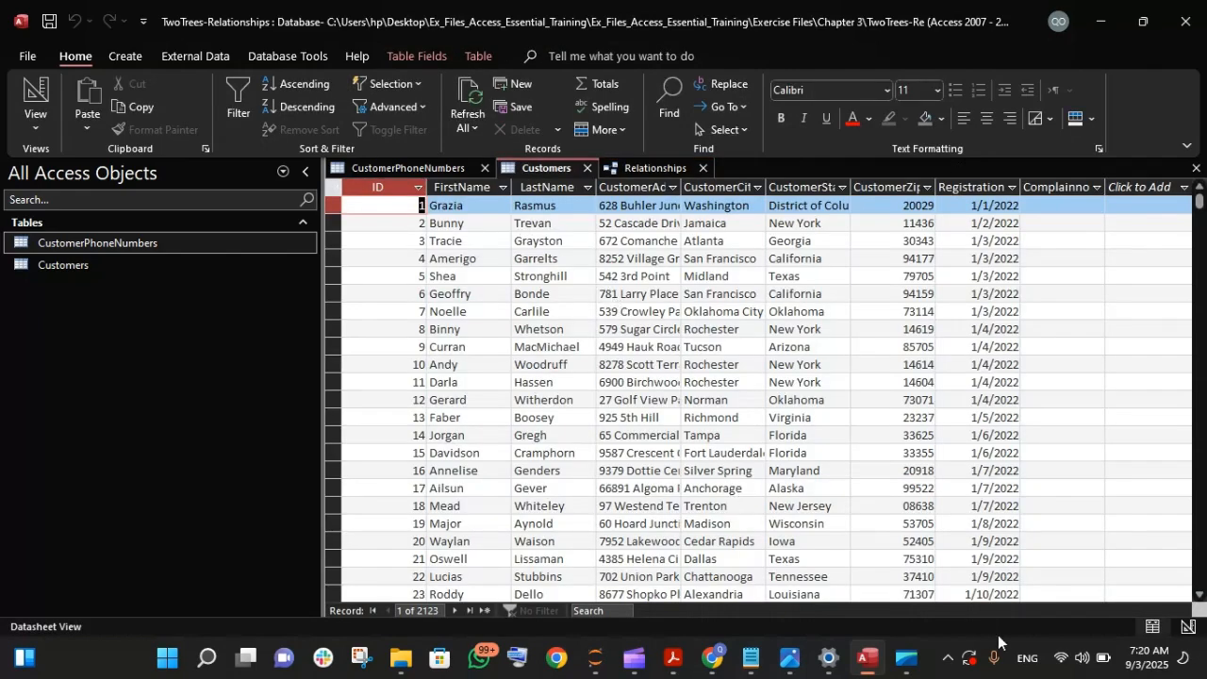
{"action": "left_click", "coordinate": [1189, 627]}
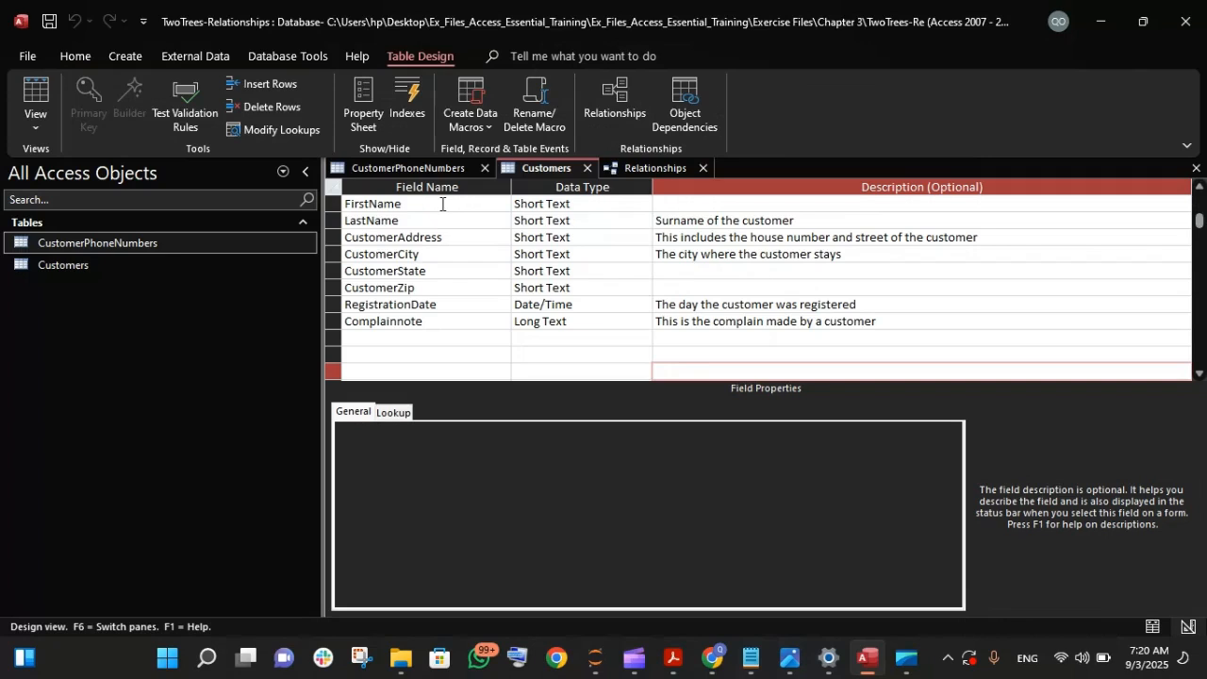
{"action": "scroll", "coordinate": [439, 193], "scroll_direction": "up", "scroll_amount": 1}
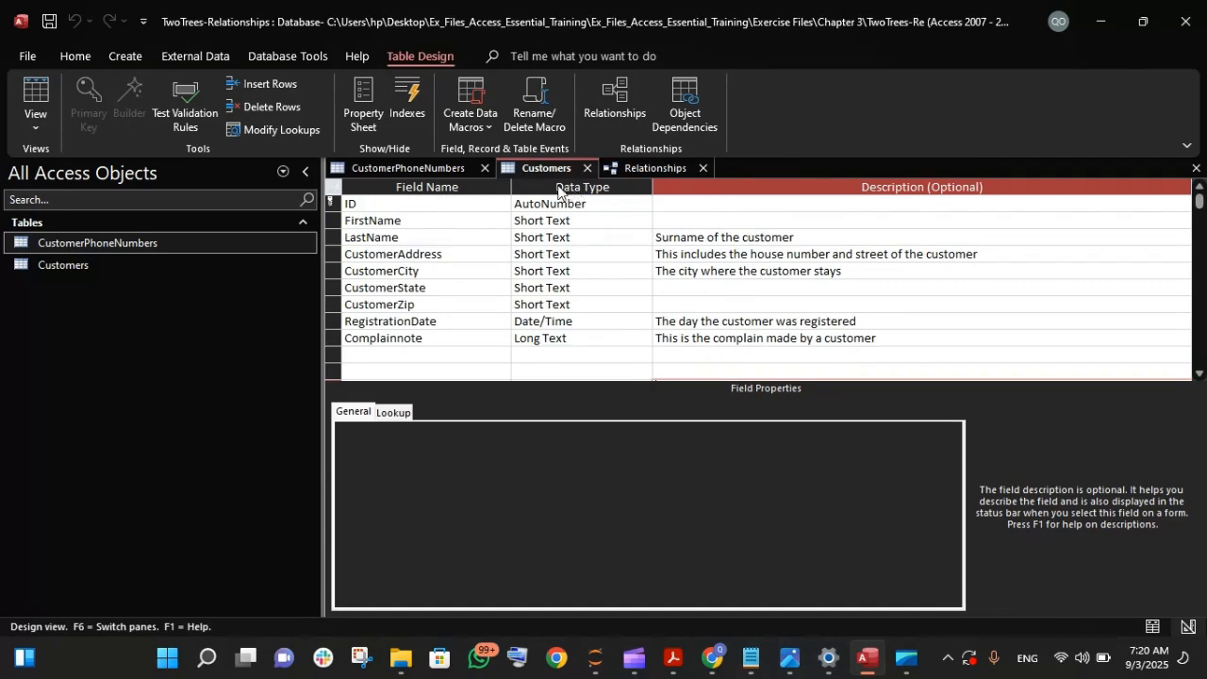
- Show the CustomerPhoneNumbers table in Design view and start the Input Mask Wizard for the PhoneNumber field
{"action": "left_click", "coordinate": [444, 172]}
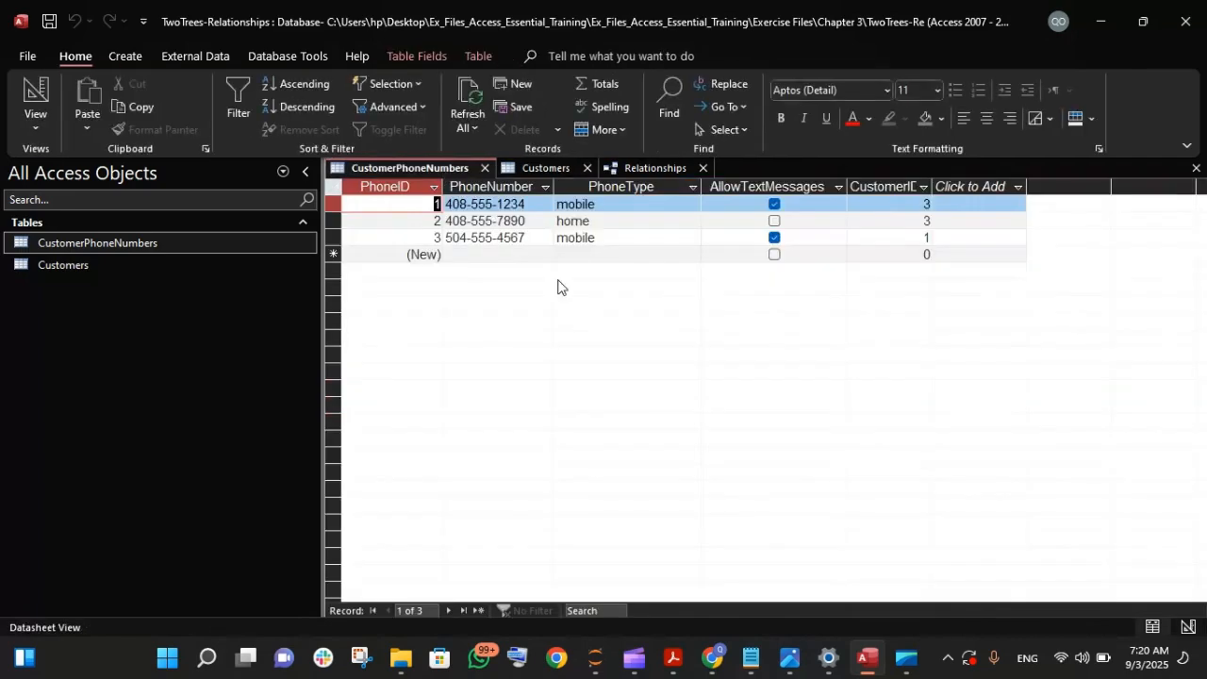
{"action": "left_click", "coordinate": [1185, 627]}
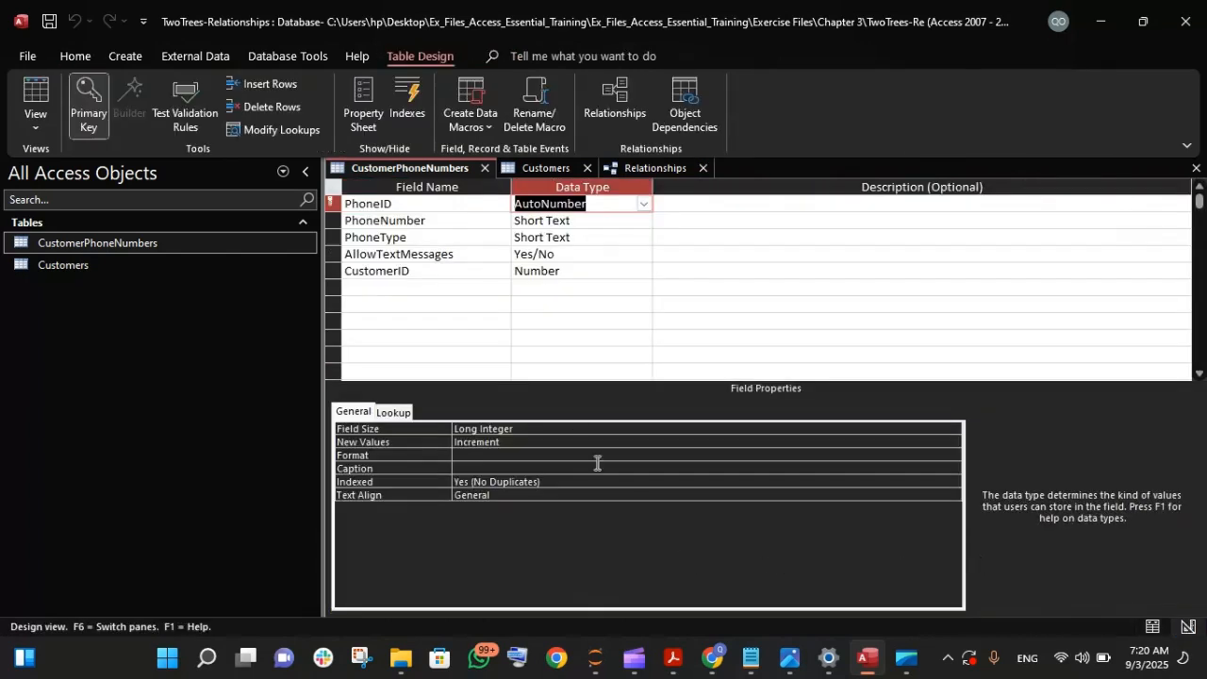
{"action": "left_click", "coordinate": [567, 220]}
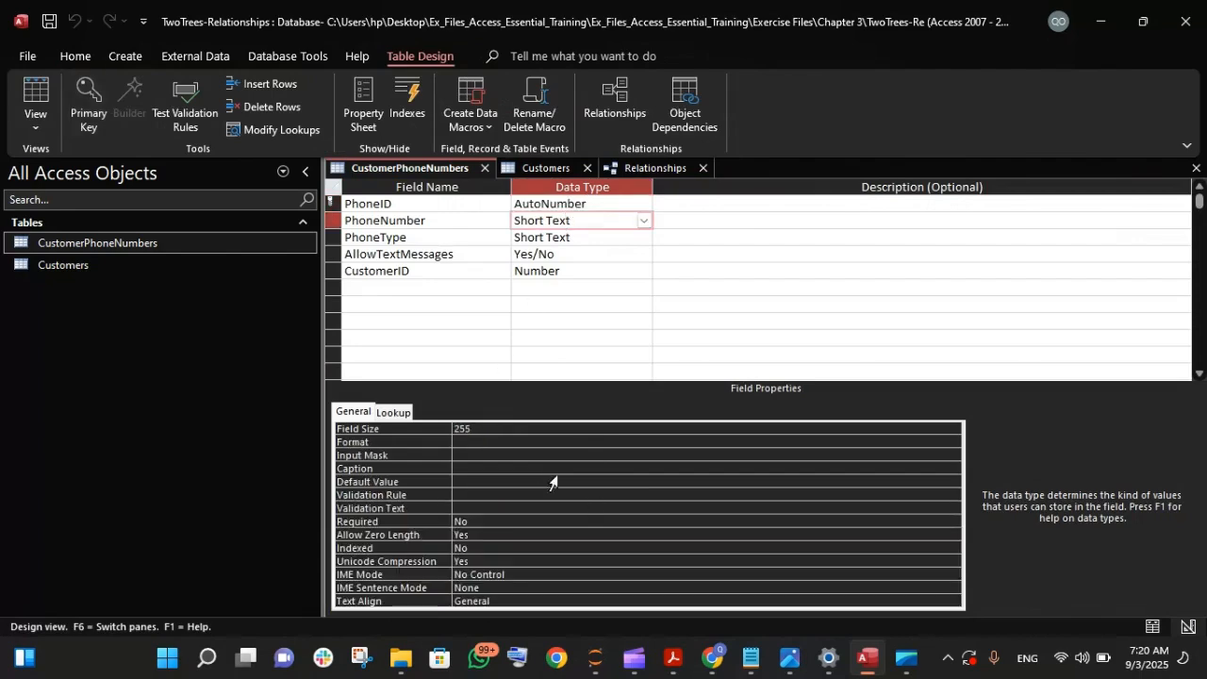
{"action": "left_click", "coordinate": [483, 455]}
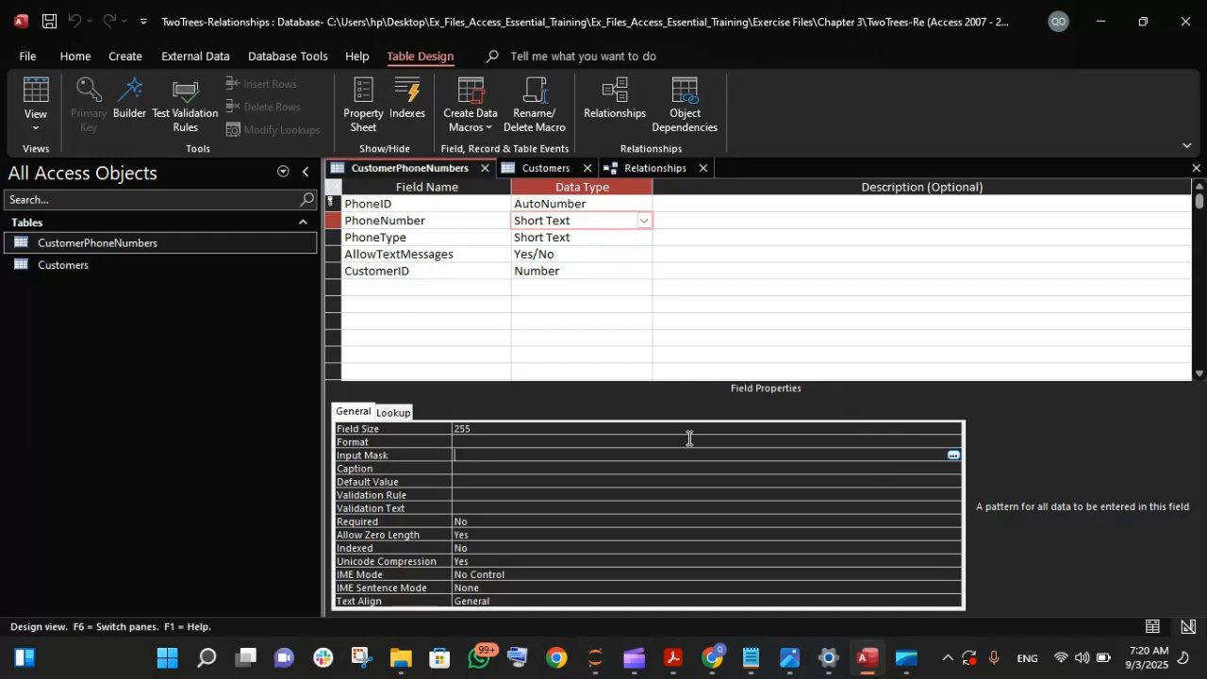
{"action": "left_click", "coordinate": [952, 457]}
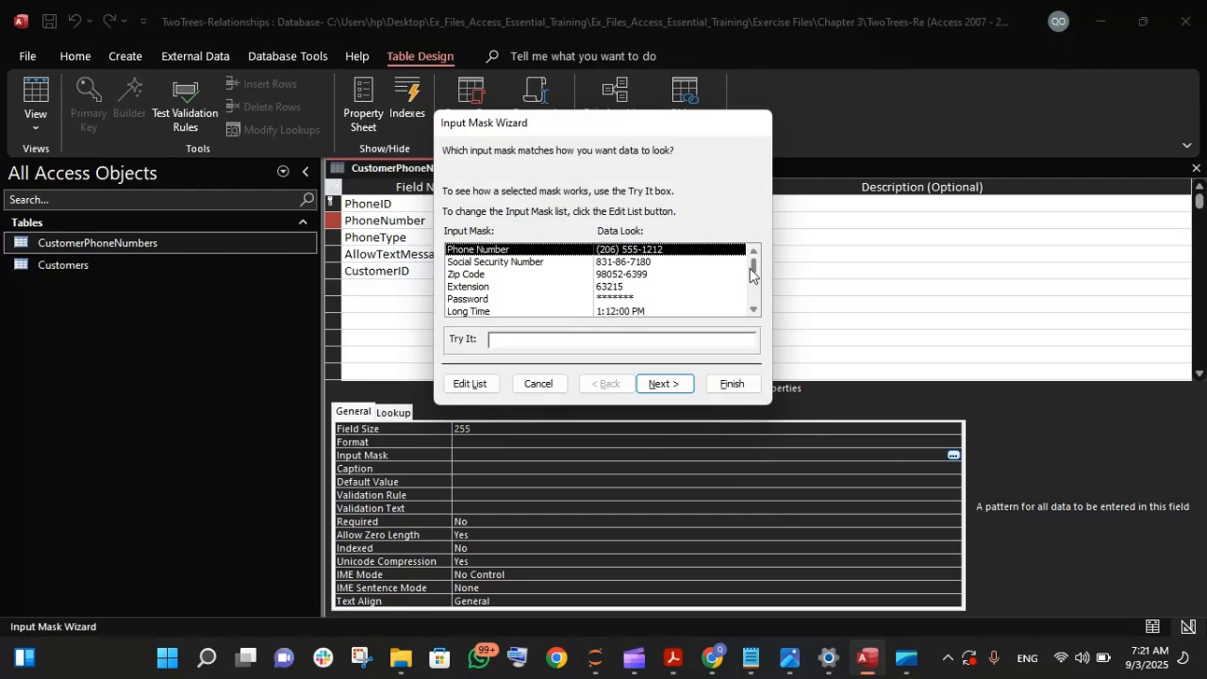
- Preview the Phone Number mask in the wizard's test field and continue with that mask
{"action": "mouse_move", "coordinate": [752, 273]}
{"action": "left_mouse_down"}
{"action": "mouse_move", "coordinate": [746, 312]}
{"action": "mouse_move", "coordinate": [742, 266]}
{"action": "left_mouse_up"}
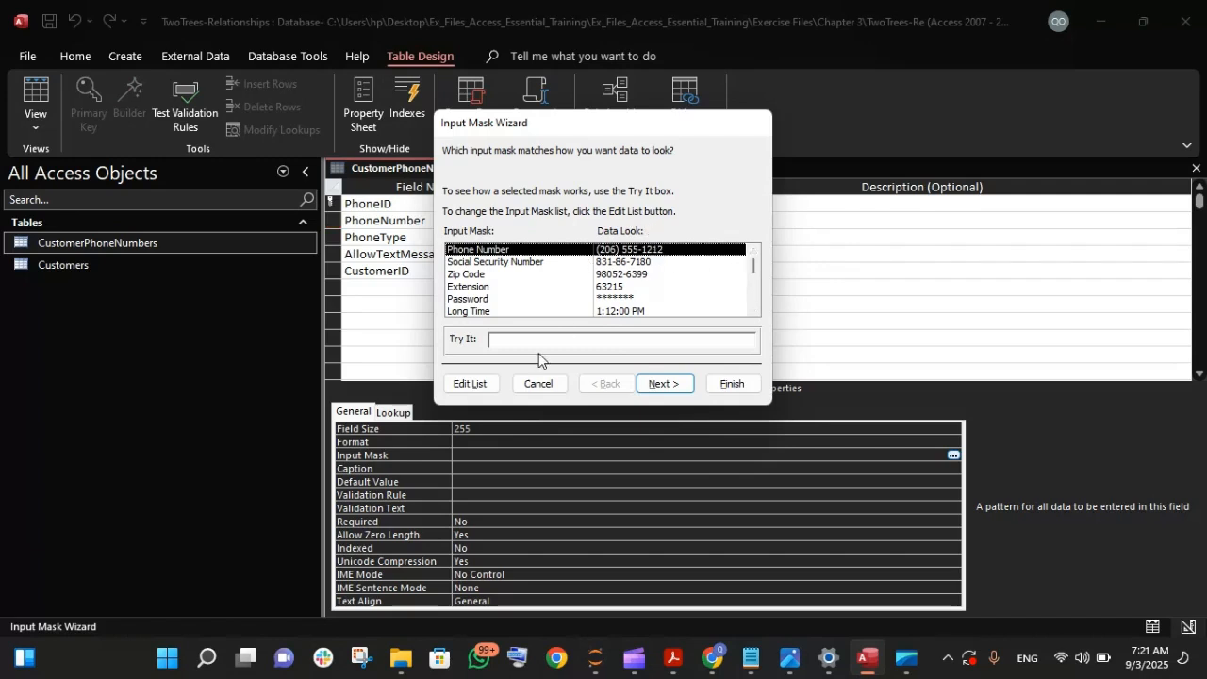
{"action": "left_click", "coordinate": [514, 341]}
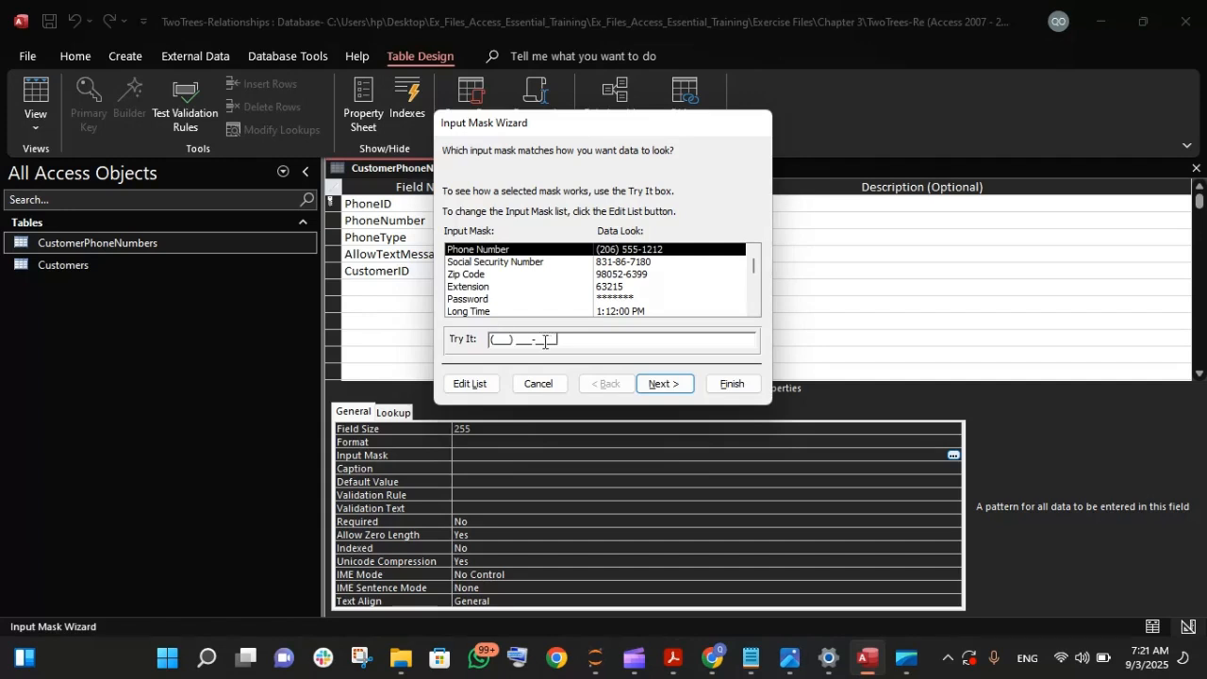
{"action": "left_click_drag", "start_coordinate": [536, 340], "coordinate": [565, 339]}
{"action": "left_click", "coordinate": [534, 340]}
{"action": "key", "text": "Right"}
{"action": "key", "text": "Right"}
{"action": "left_click", "coordinate": [661, 384]}
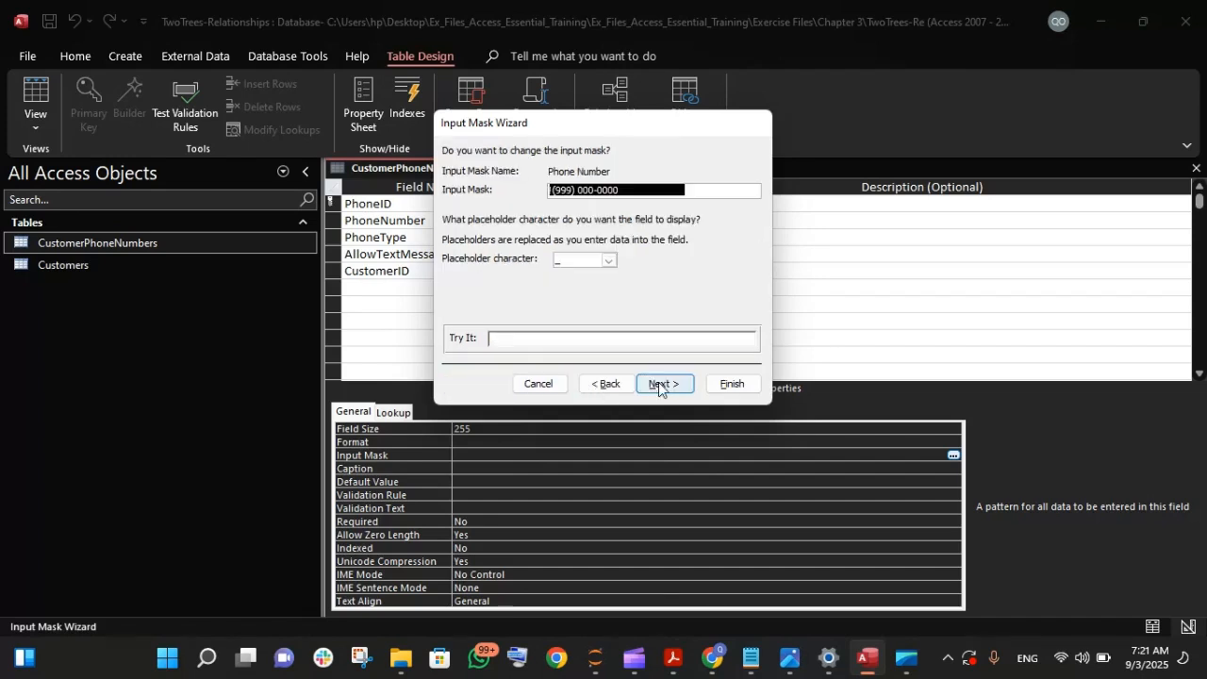
- Examine the mask pattern and placeholder choices, go back to preview the Phone Number mask again, and return to the placeholder settings
{"action": "left_click", "coordinate": [602, 193]}
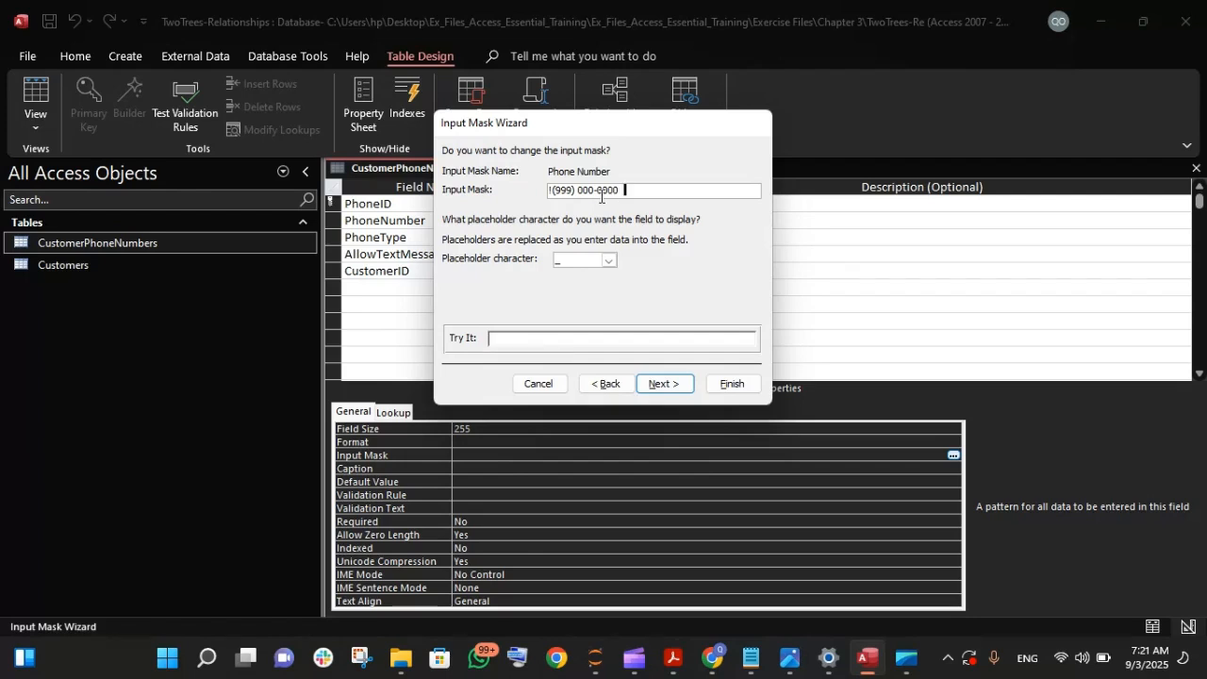
{"action": "left_click", "coordinate": [608, 261]}
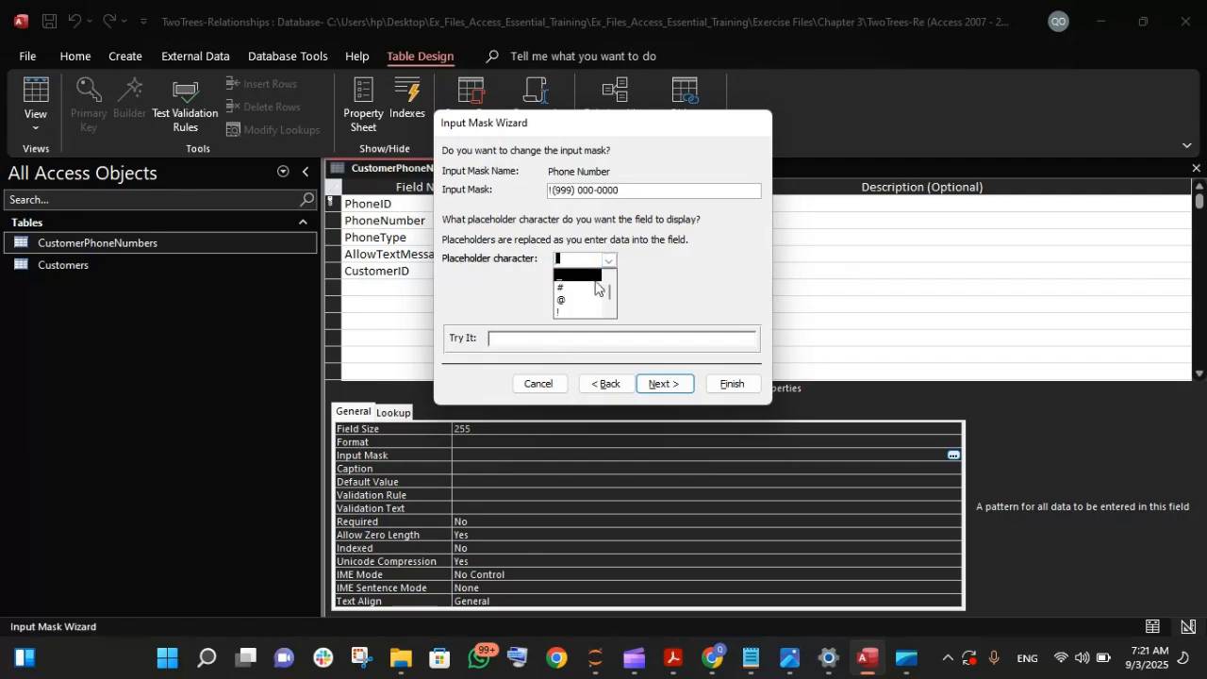
{"action": "left_click", "coordinate": [621, 256]}
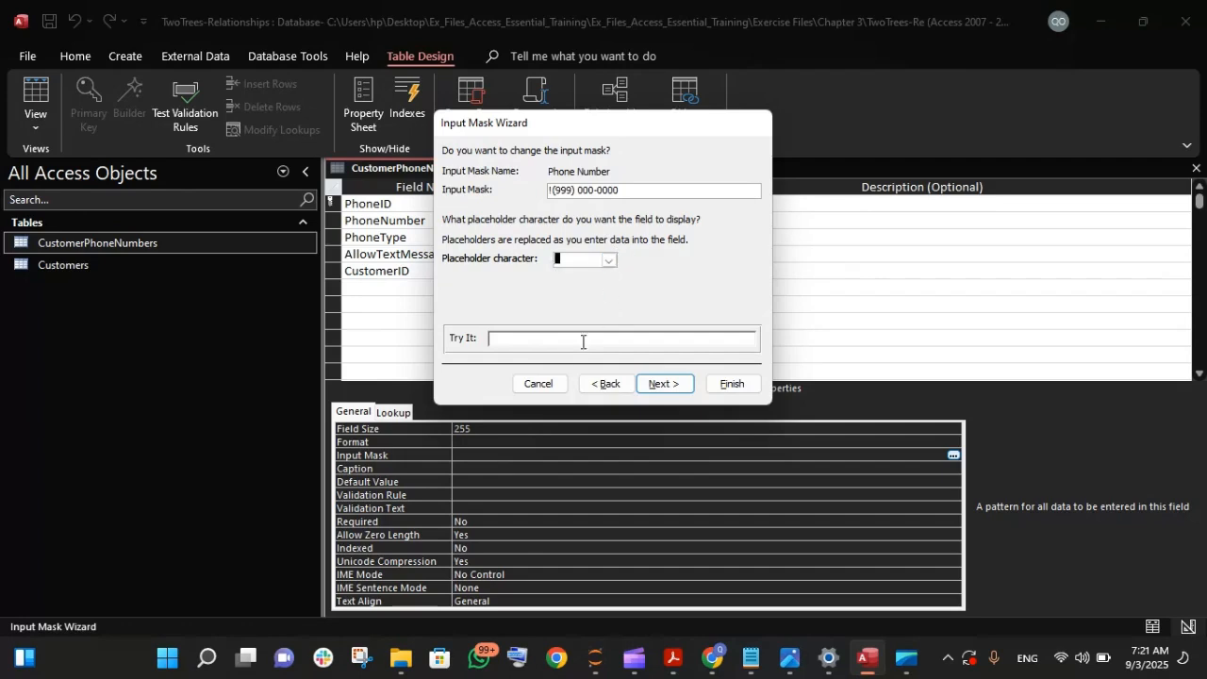
{"action": "left_click", "coordinate": [600, 384]}
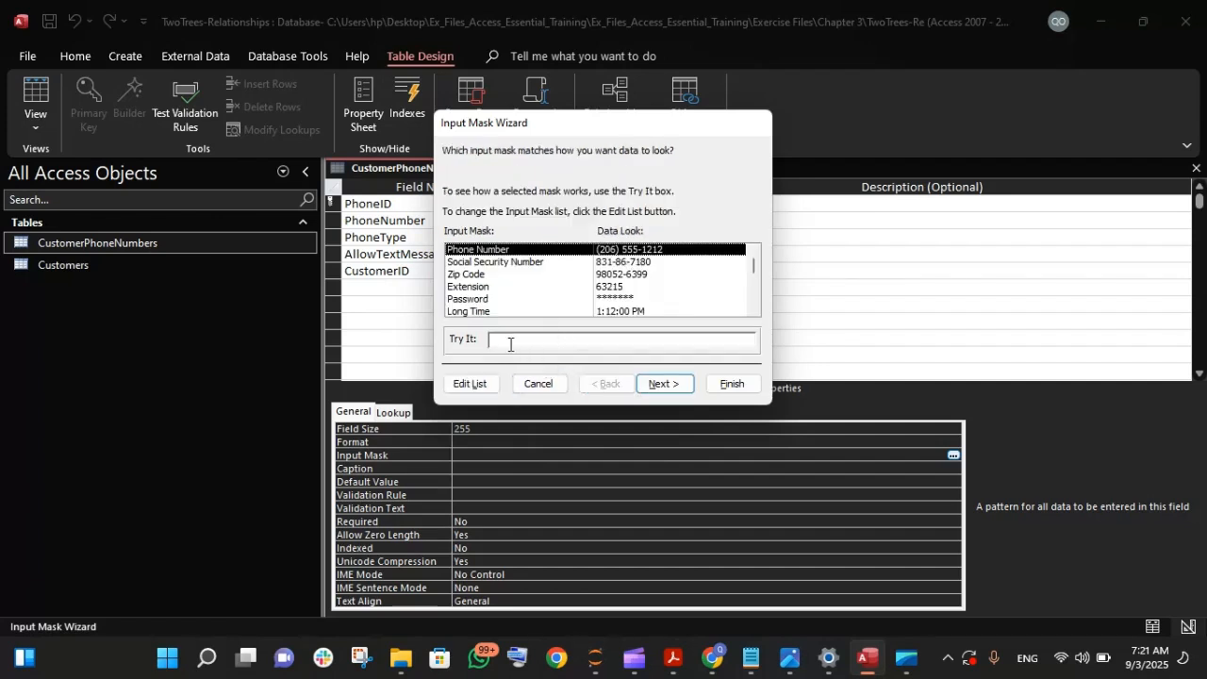
{"action": "left_click", "coordinate": [509, 342]}
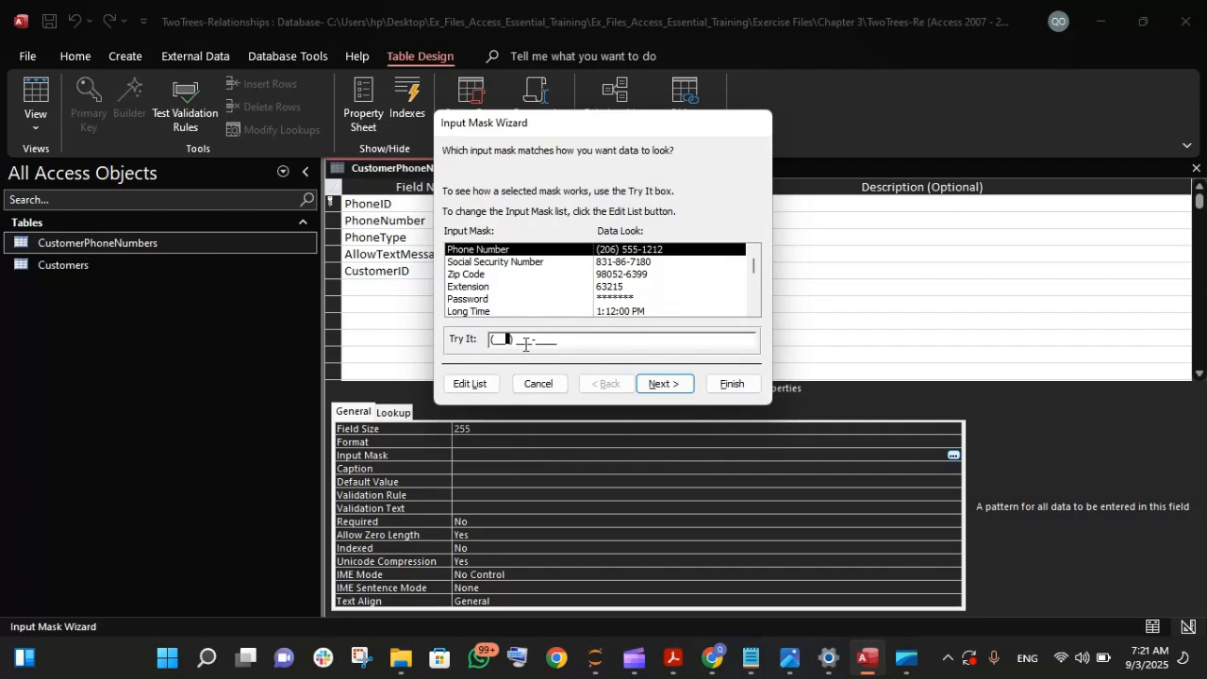
{"action": "left_click", "coordinate": [662, 386]}
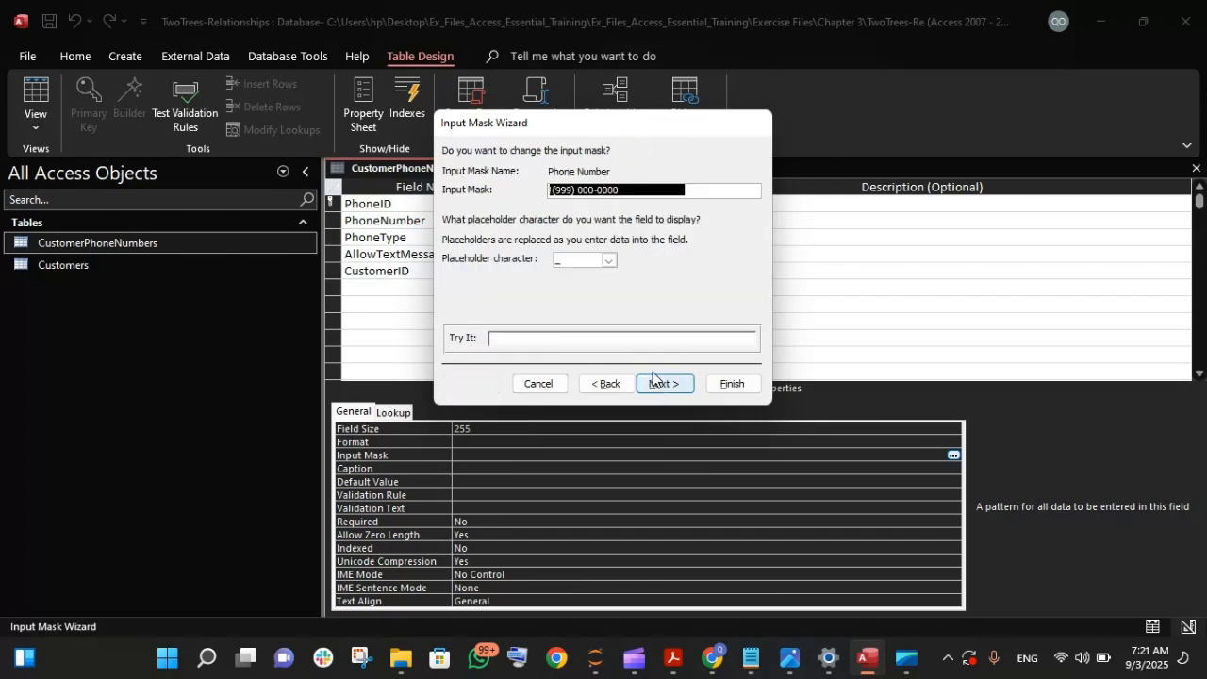
- Try #, @ and ! as the mask's placeholder character, previewing the # and @ versions
{"action": "left_click", "coordinate": [610, 260]}
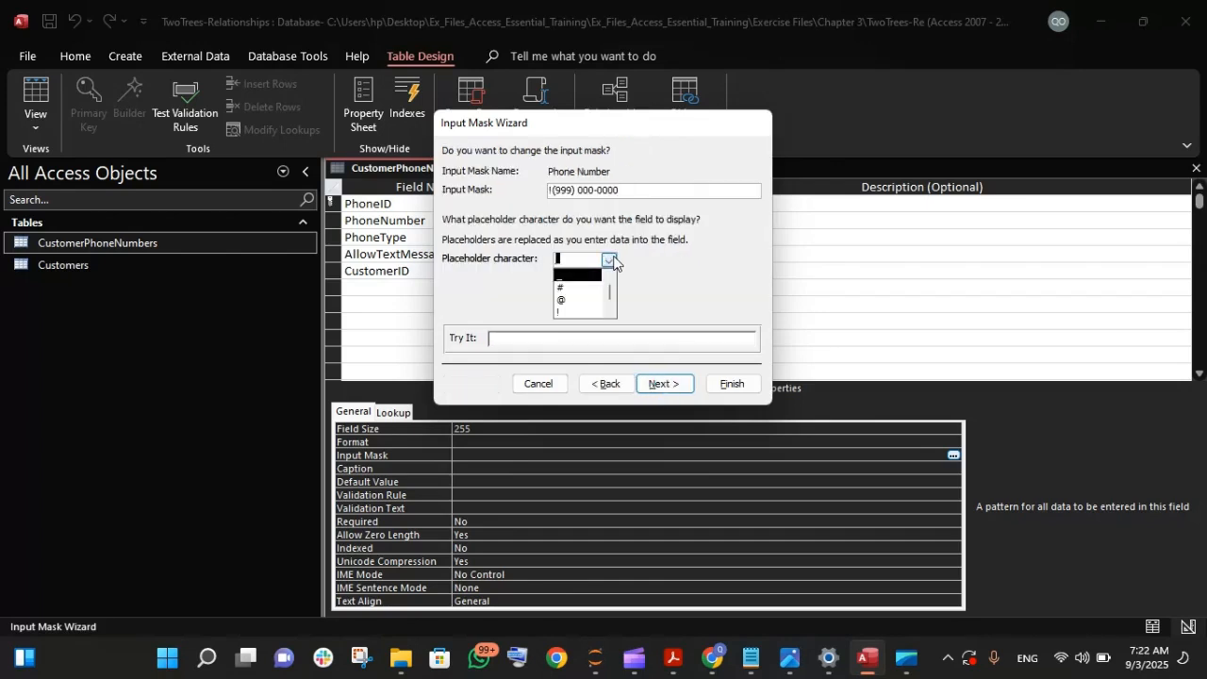
{"action": "left_click", "coordinate": [584, 288]}
{"action": "left_click", "coordinate": [528, 337]}
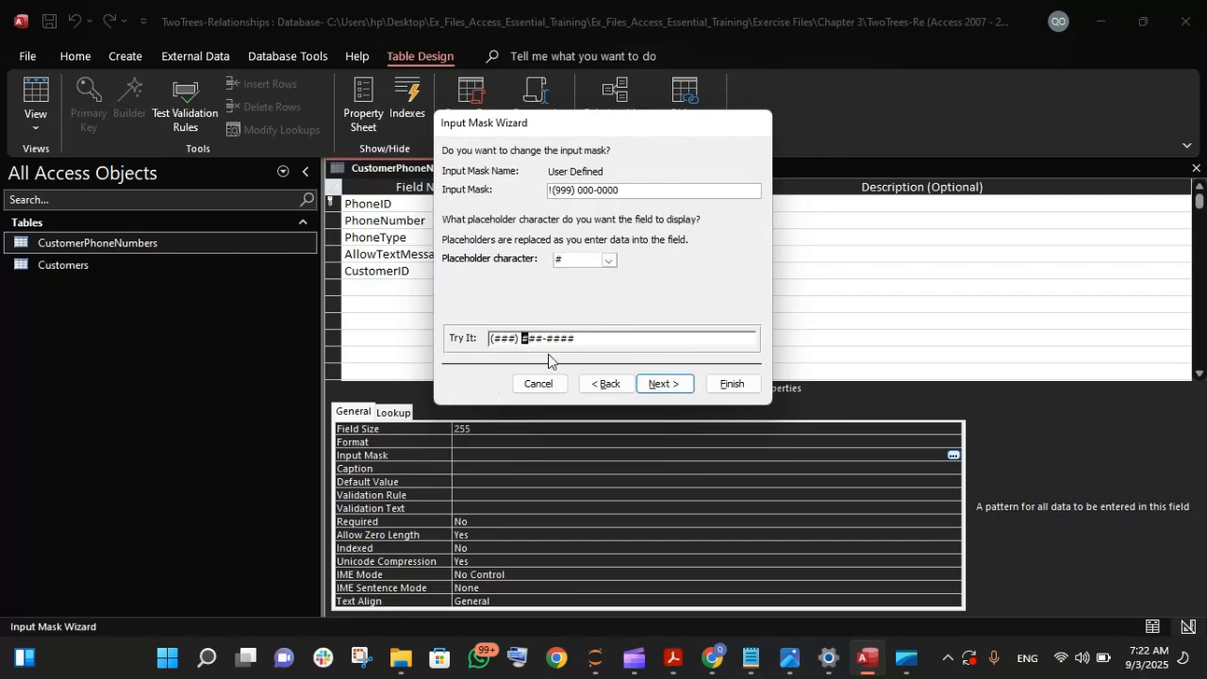
{"action": "left_click", "coordinate": [610, 261]}
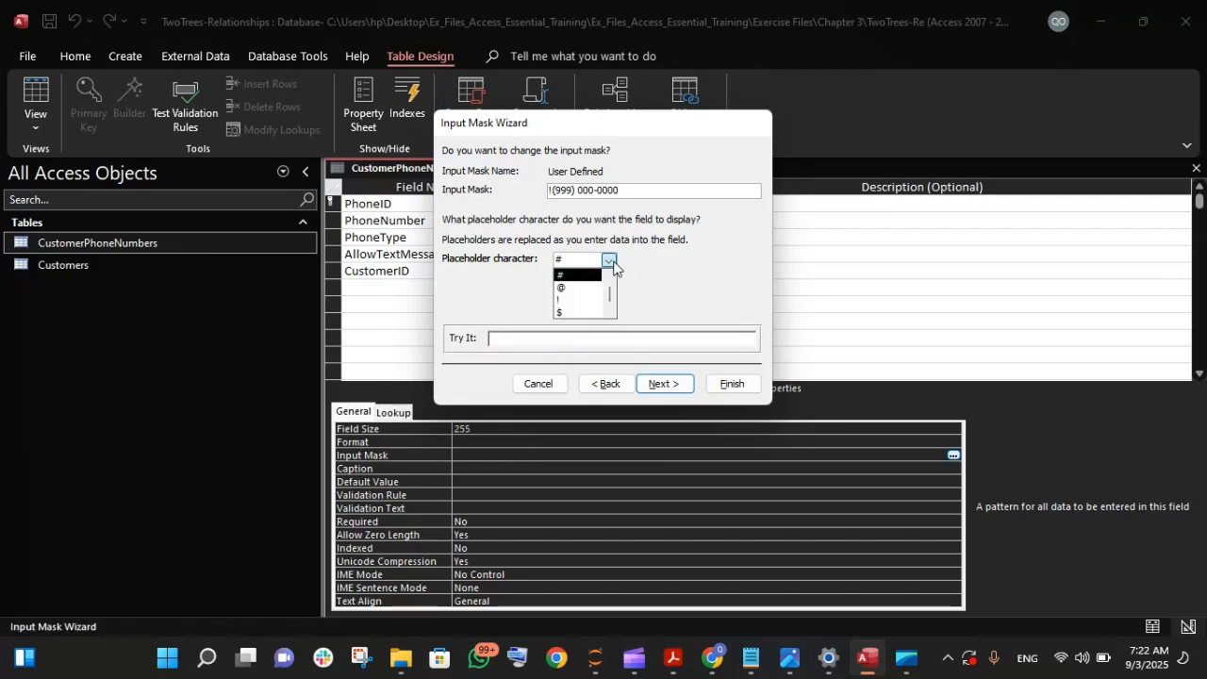
{"action": "left_click", "coordinate": [584, 287]}
{"action": "left_click", "coordinate": [514, 337]}
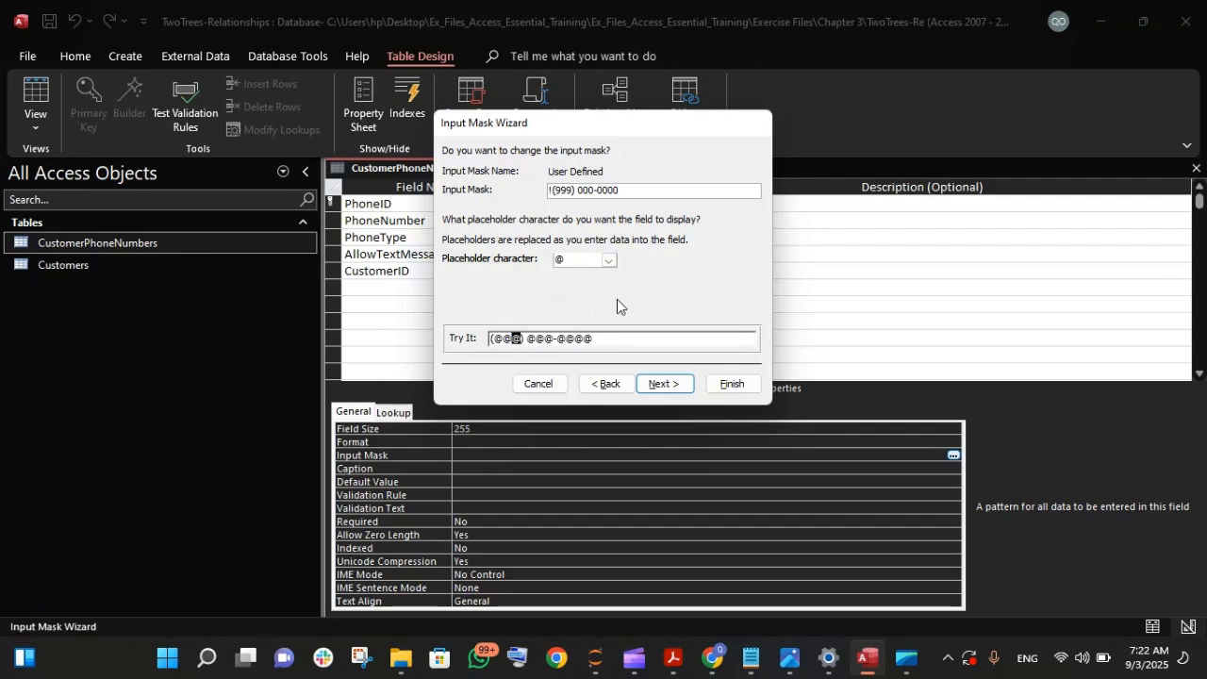
{"action": "left_click", "coordinate": [609, 261]}
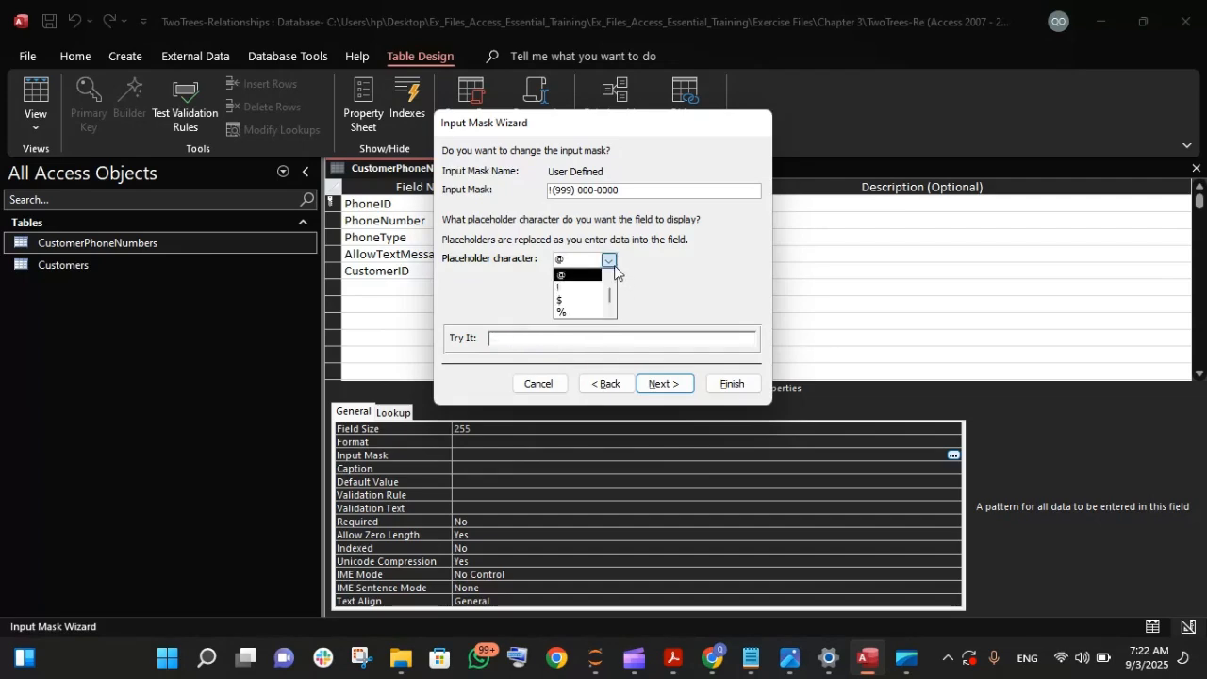
{"action": "left_click", "coordinate": [583, 288]}
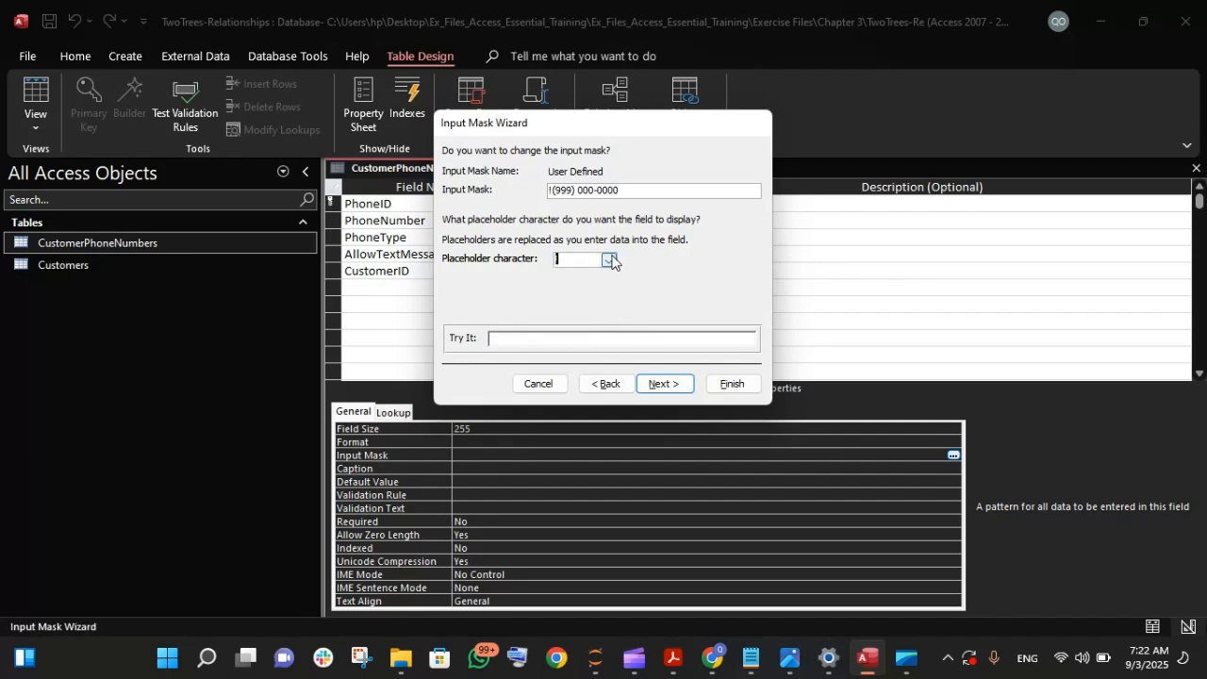
- Set the mask's placeholder character back to the underscore and preview it in the test field
{"action": "left_click", "coordinate": [609, 260]}
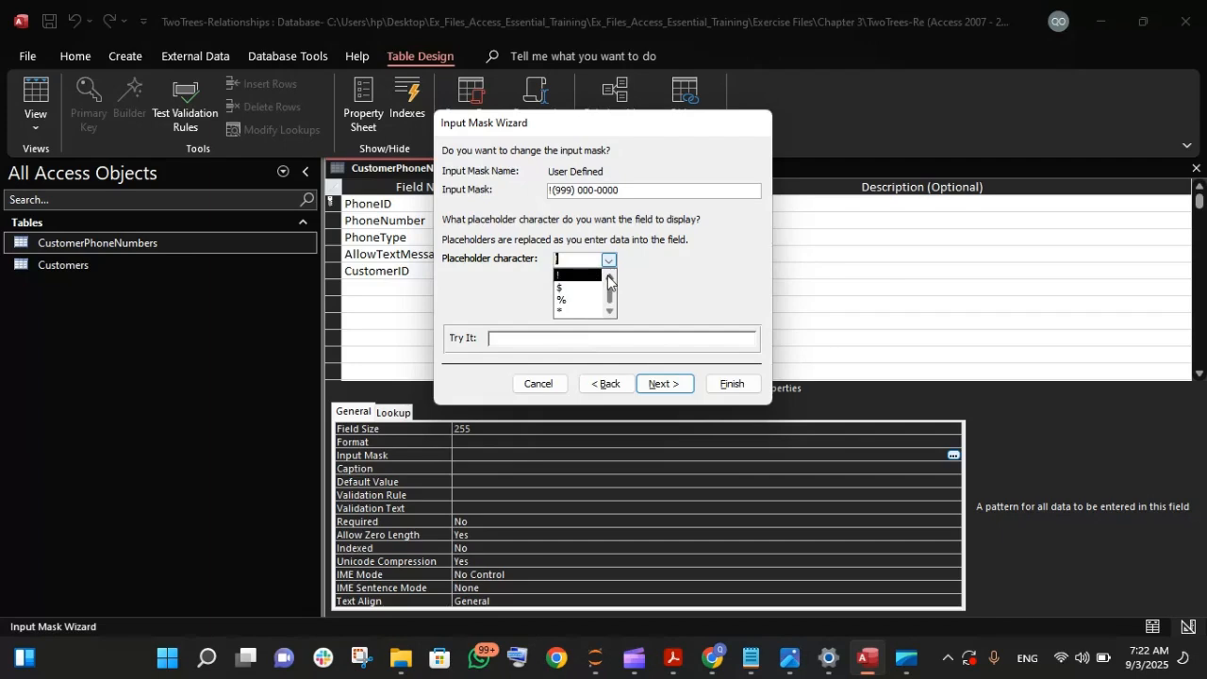
{"action": "left_click", "coordinate": [609, 276]}
{"action": "left_click", "coordinate": [609, 276]}
{"action": "left_click", "coordinate": [609, 277]}
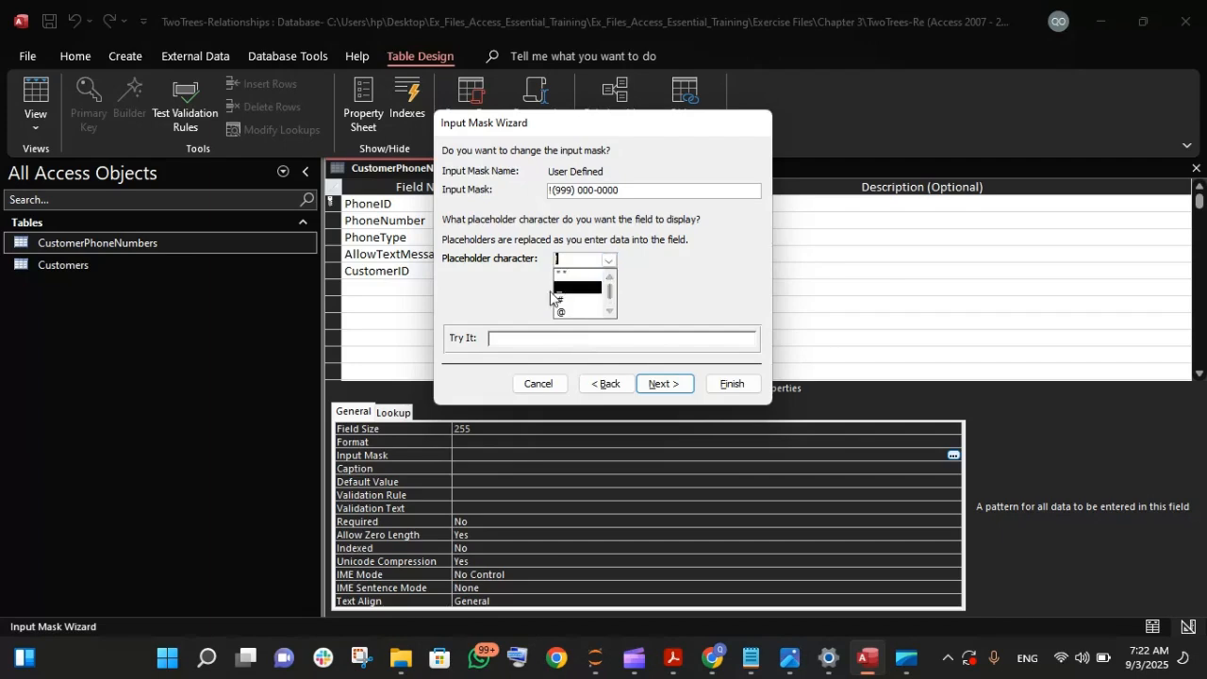
{"action": "left_click", "coordinate": [554, 297]}
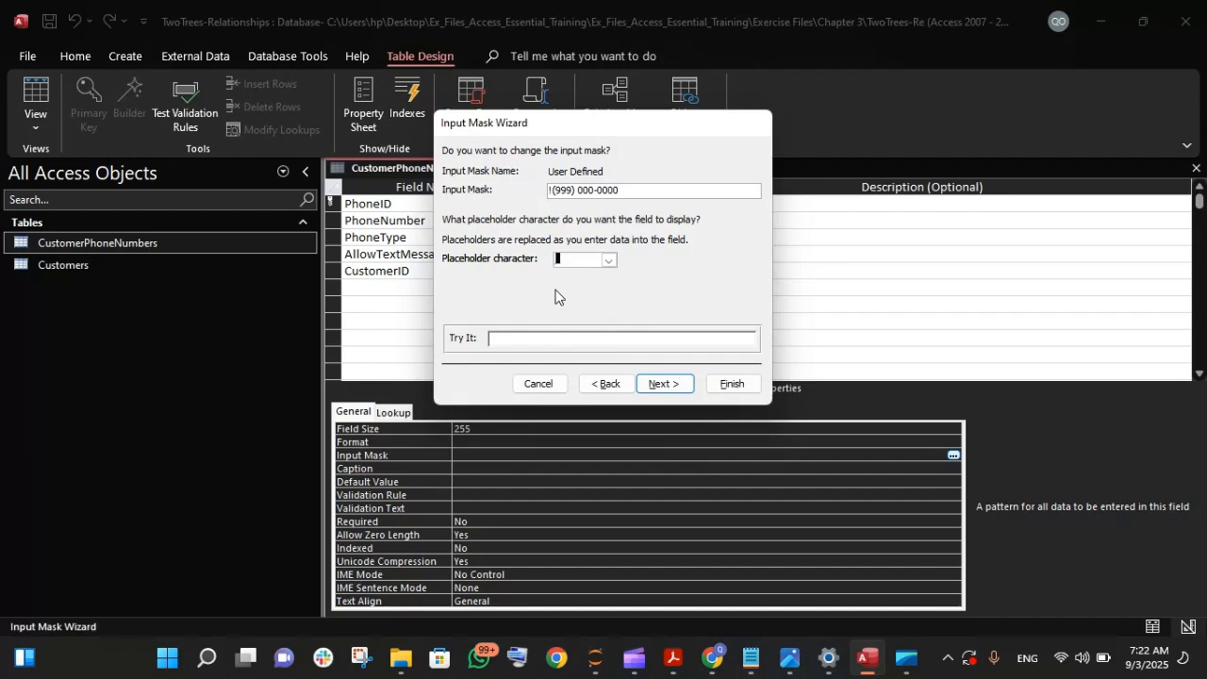
{"action": "left_click", "coordinate": [613, 339]}
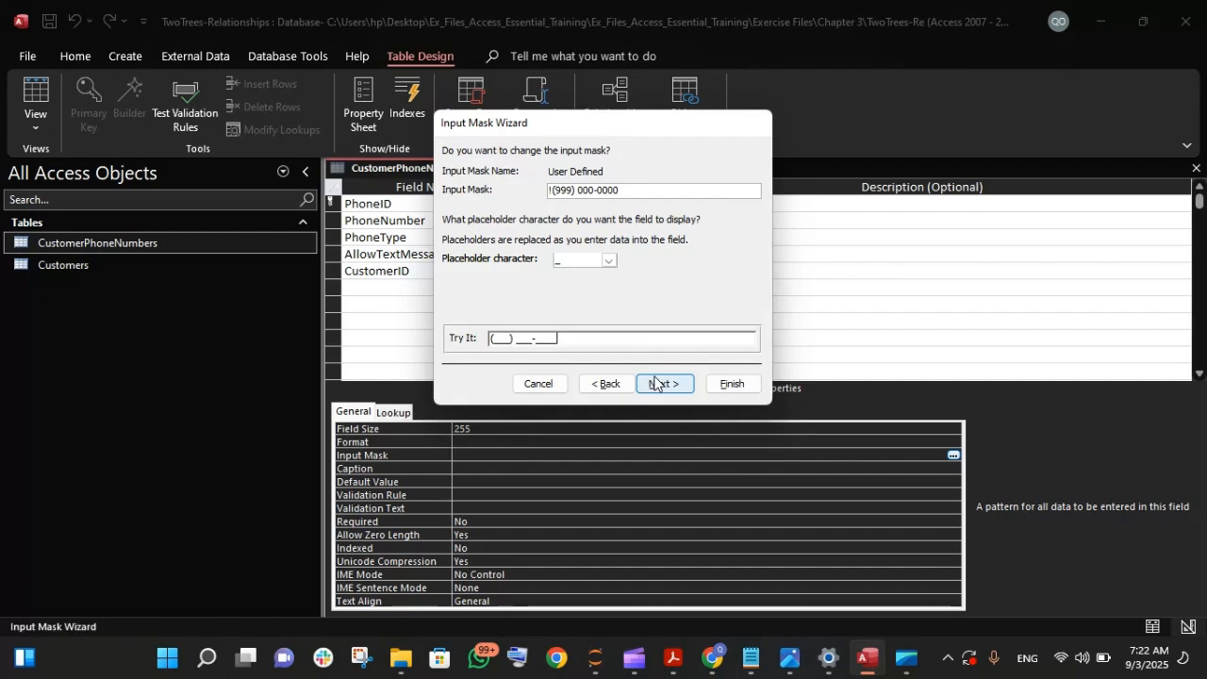
- Store the phone numbers with the symbols in the mask and finish the Input Mask Wizard
{"action": "left_click", "coordinate": [660, 385]}
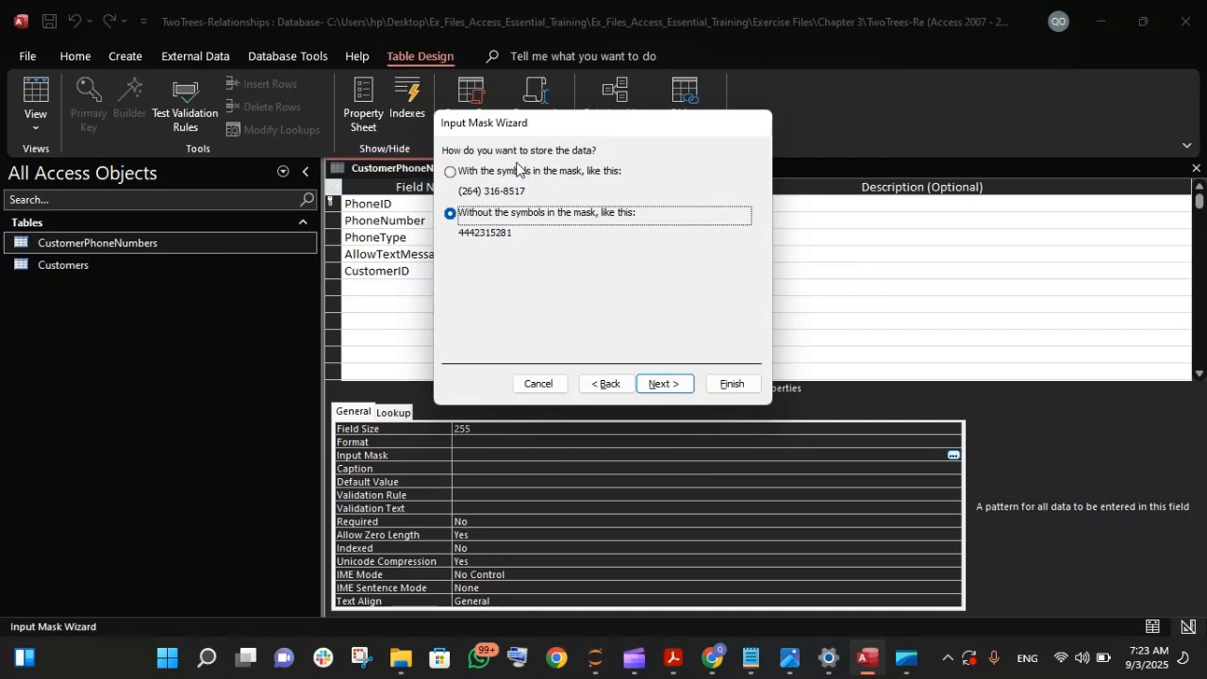
{"action": "left_click", "coordinate": [450, 171]}
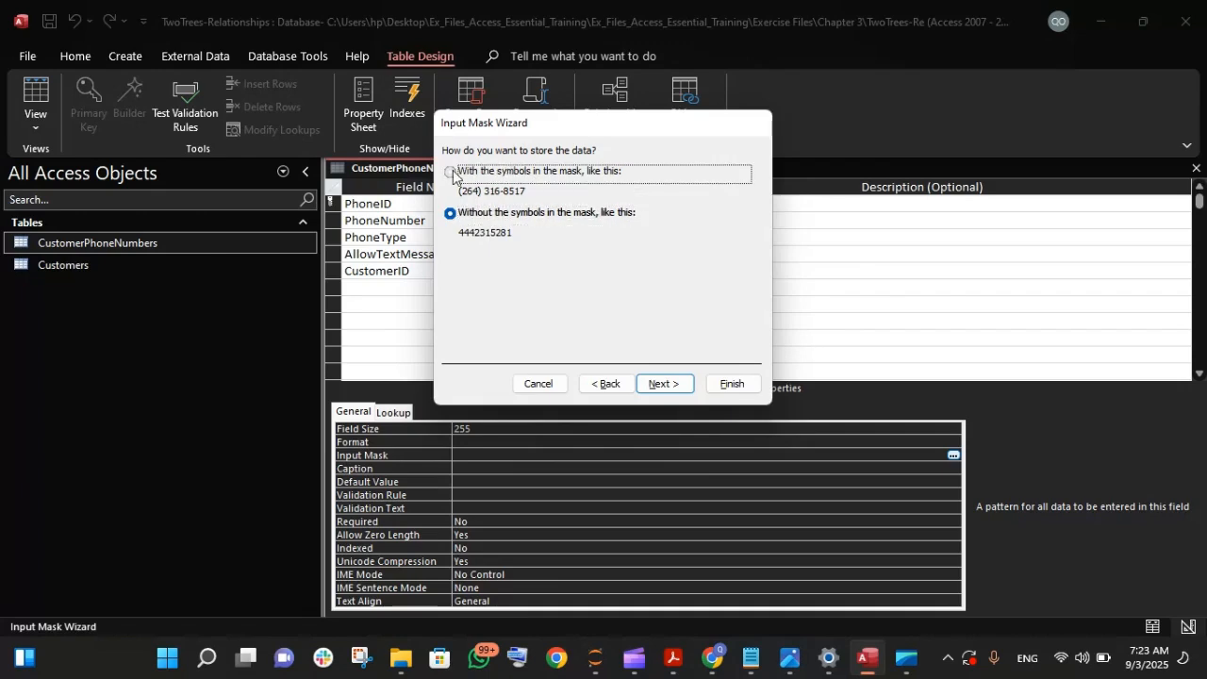
{"action": "left_click", "coordinate": [660, 383]}
{"action": "left_click", "coordinate": [732, 384]}
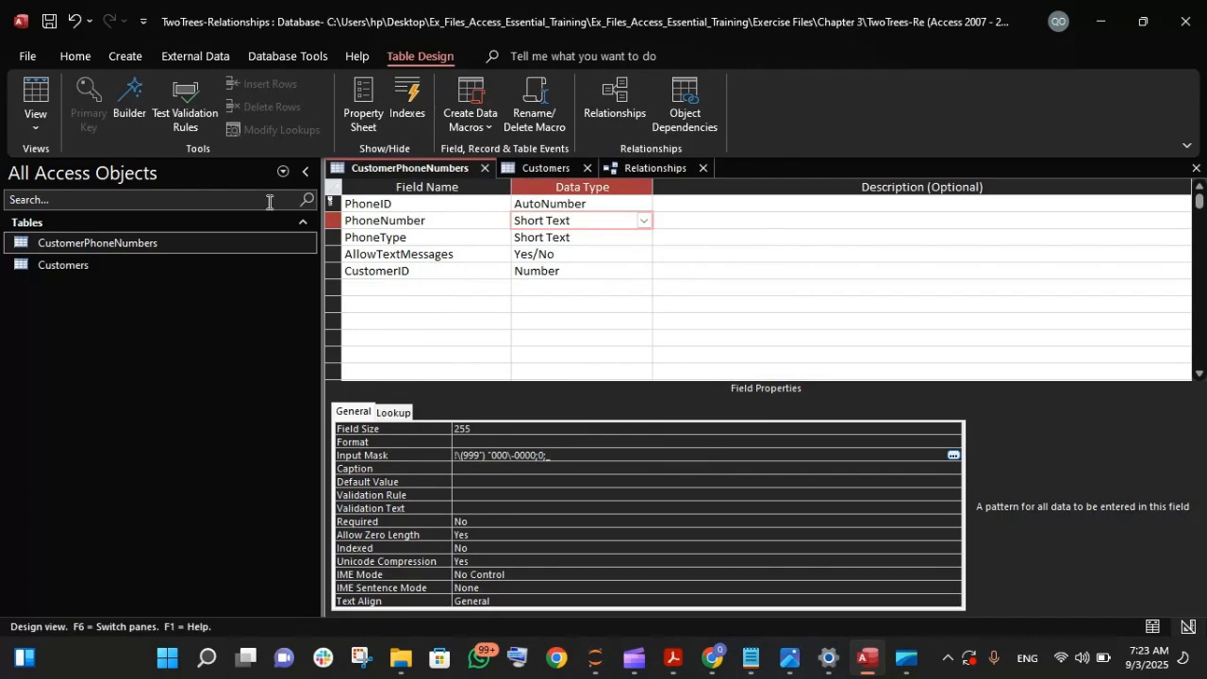
- Switch CustomerPhoneNumbers to Datasheet view, saving the table's design changes
{"action": "right_click", "coordinate": [453, 171]}
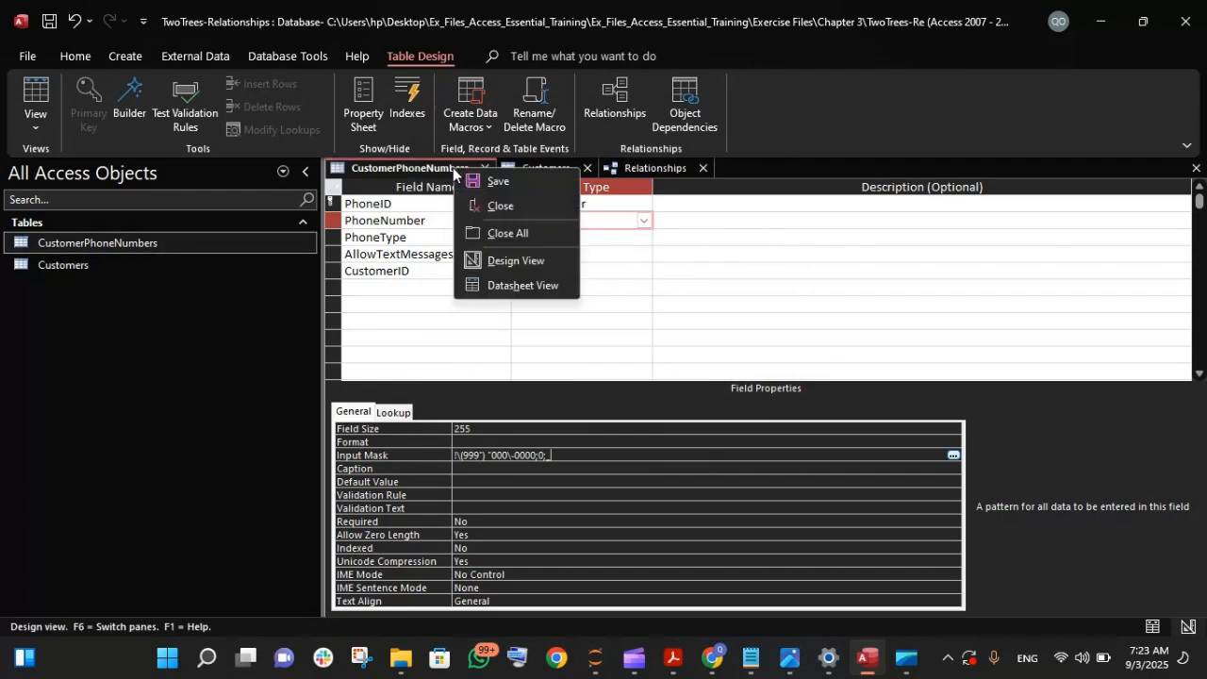
{"action": "left_click", "coordinate": [506, 283]}
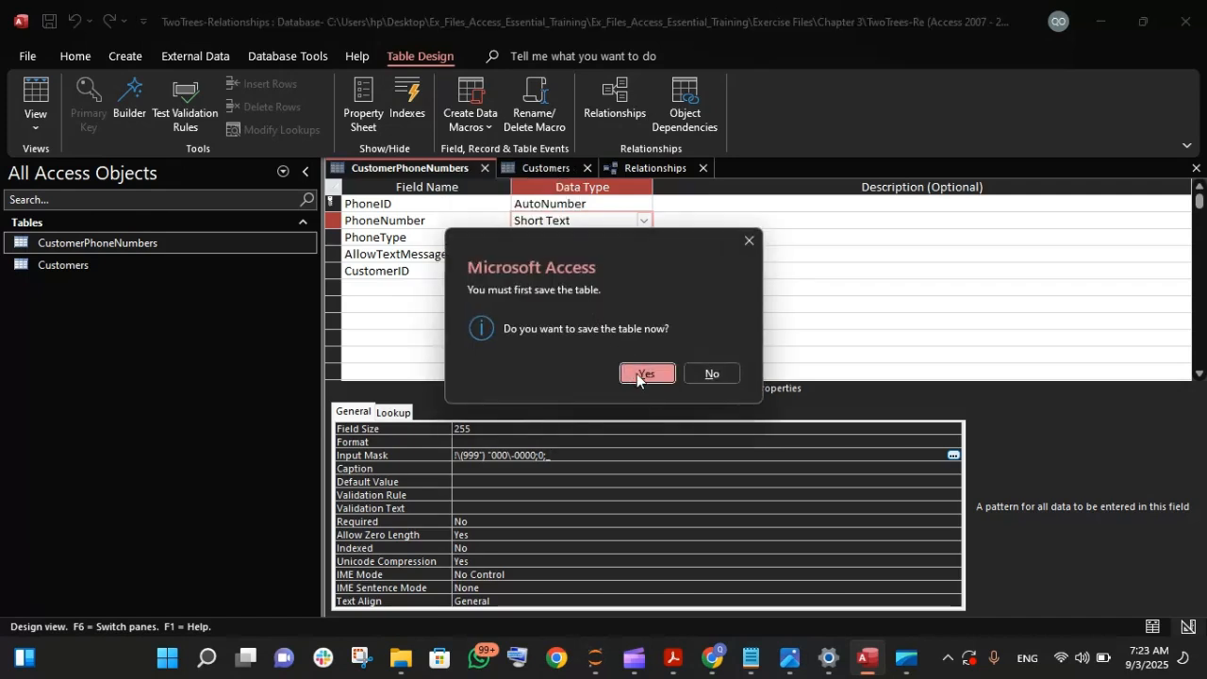
{"action": "left_click", "coordinate": [628, 372]}
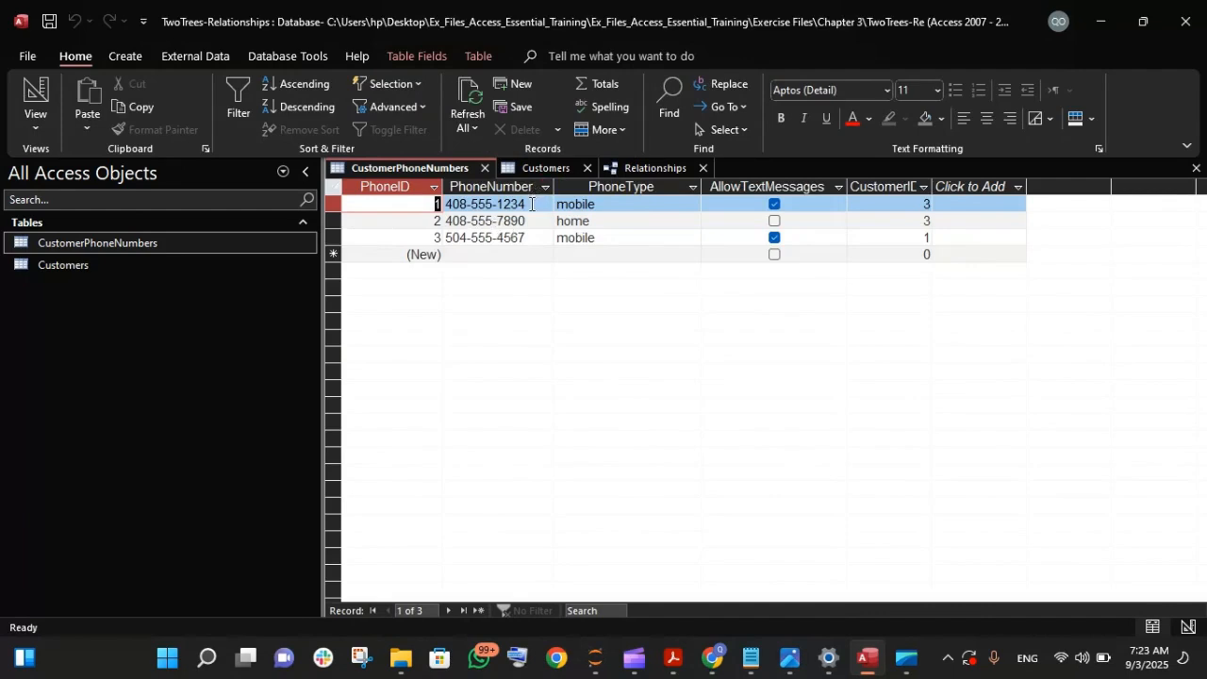
- Replace the PhoneNumber of the first record with a new ten-digit phone number in the input mask format
{"action": "left_click", "coordinate": [531, 204]}
{"action": "key", "text": "BackSpace"}
{"action": "key", "text": "BackSpace"}
{"action": "key", "text": "BackSpace"}
{"action": "key", "text": "BackSpace"}
{"action": "key", "text": "BackSpace"}
{"action": "key", "text": "BackSpace"}
{"action": "key", "text": "BackSpace"}
{"action": "key", "text": "BackSpace"}
{"action": "key", "text": "BackSpace"}
{"action": "key", "text": "BackSpace"}
{"action": "key", "text": "BackSpace"}
{"action": "key", "text": "BackSpace"}
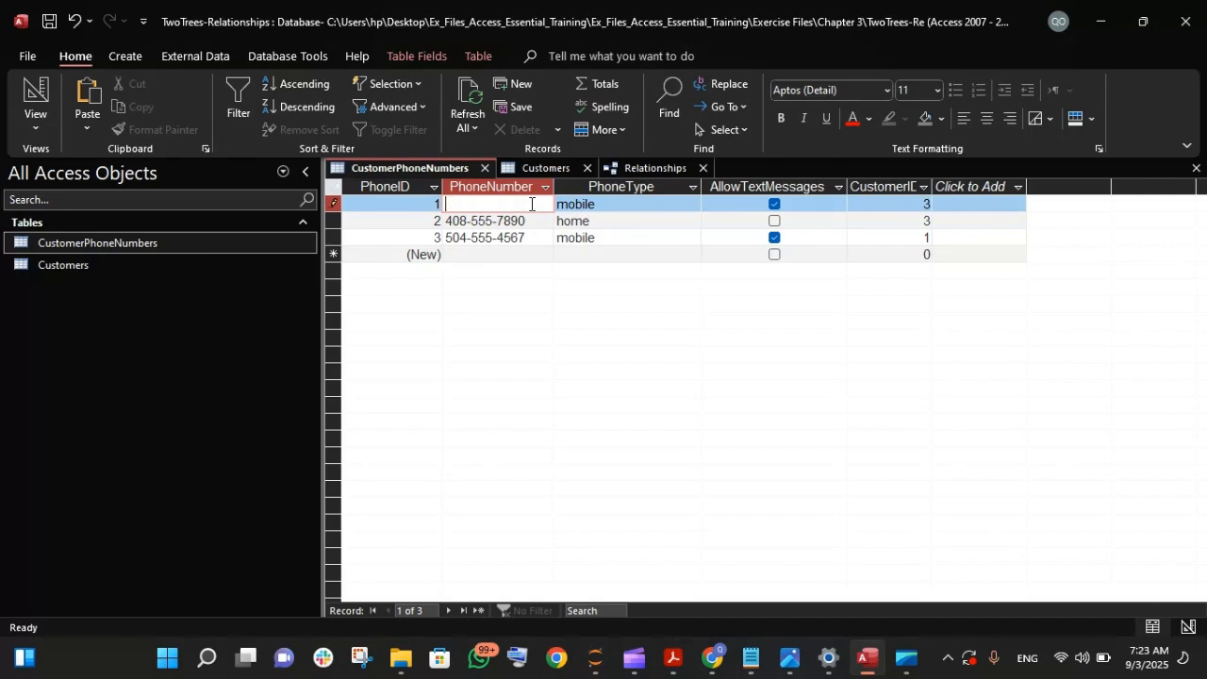
{"action": "type", "text": "3"}
{"action": "type", "text": "34"}
{"action": "type", "text": " 567"}
{"action": "type", "text": " 890"}
{"action": "key", "text": "BackSpace"}
{"action": "key", "text": "BackSpace"}
{"action": "key", "text": "BackSpace"}
{"action": "key", "text": "BackSpace"}
{"action": "key", "text": "BackSpace"}
{"action": "key", "text": "BackSpace"}
{"action": "type", "text": "5678901"}
{"action": "key", "text": "Tab"}
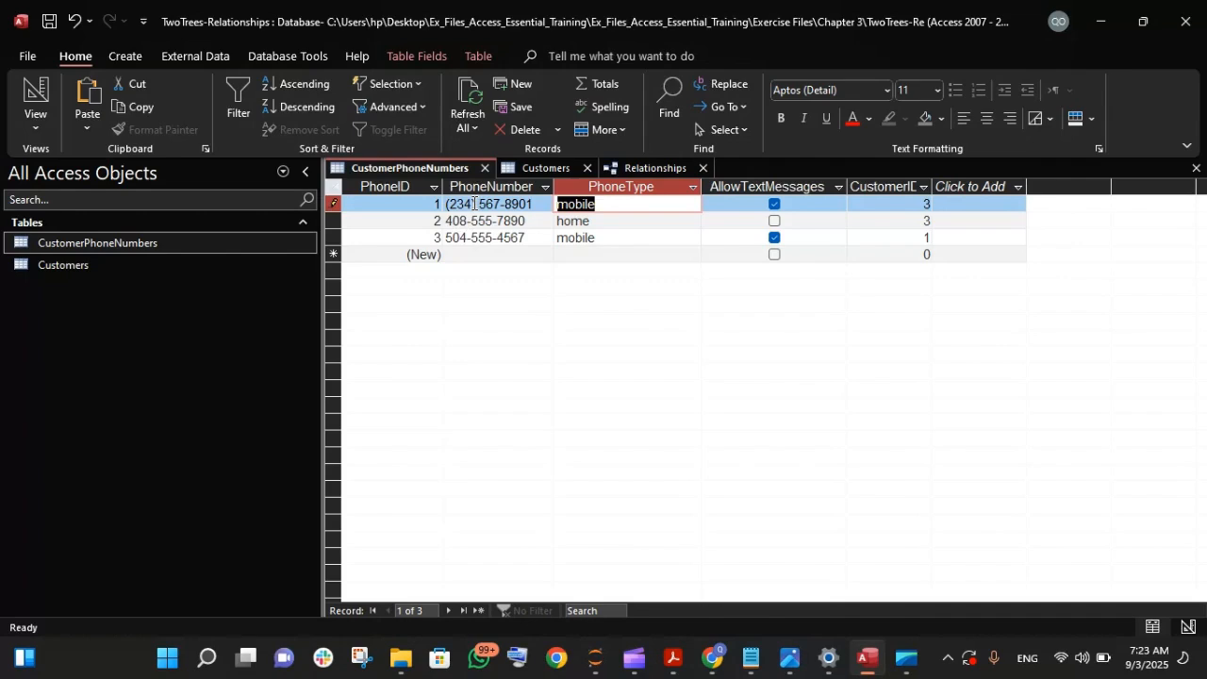
{"action": "left_click", "coordinate": [542, 222]}
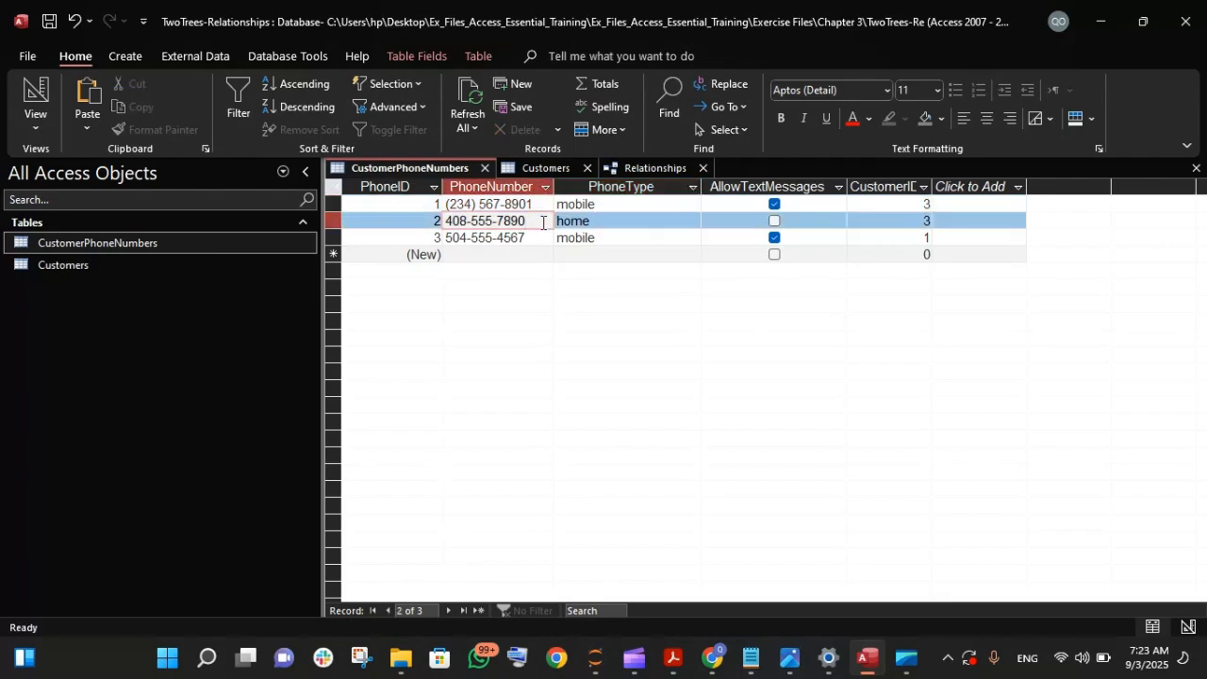